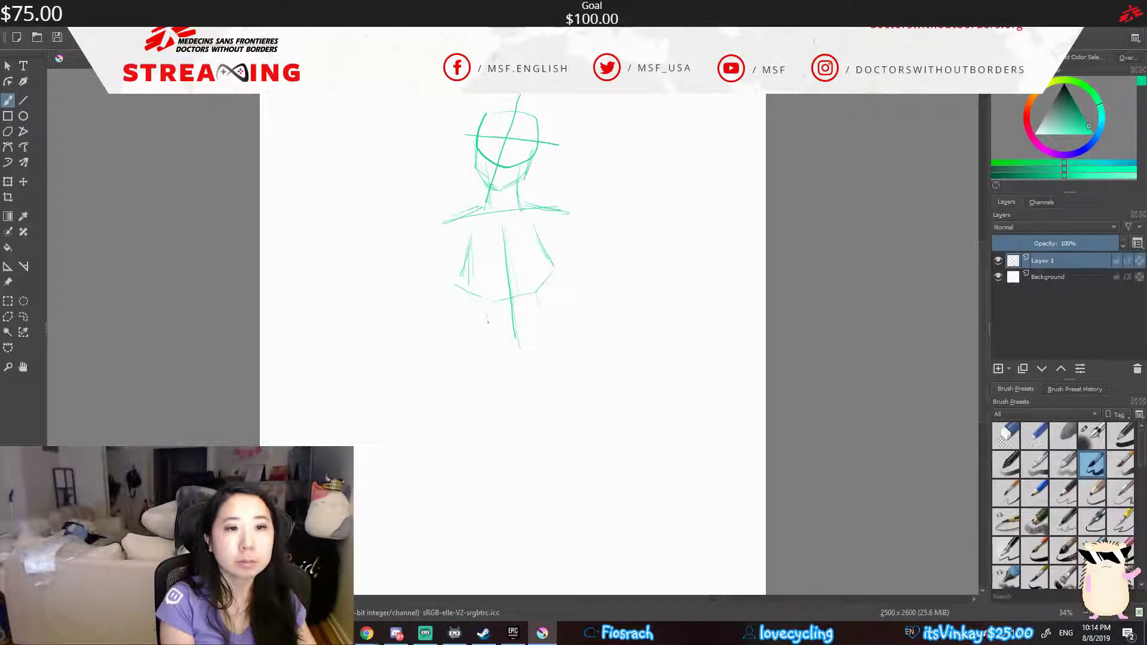
- Sketch the arms, legs and long skirt on the green gesture sketch
drag(572, 222, 565, 323)
scroll(564, 322, down, 3)
drag(565, 281, 615, 508)
drag(472, 287, 434, 511)
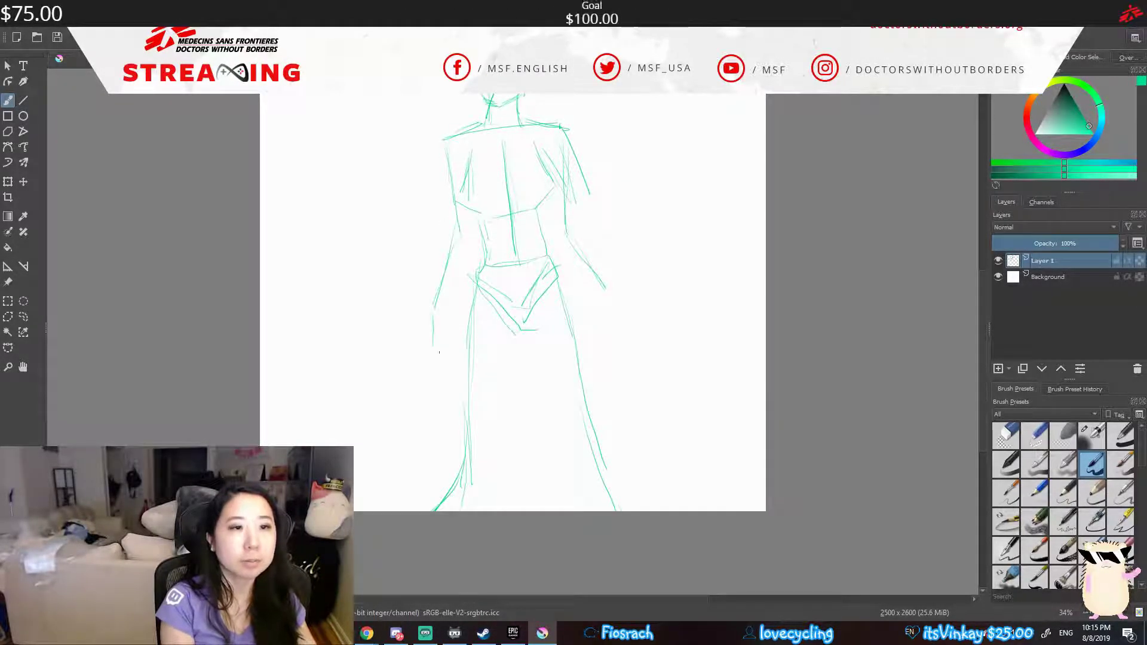
- Add a new layer above the sketch and zoom in on the head
scroll(603, 344, up, 4)
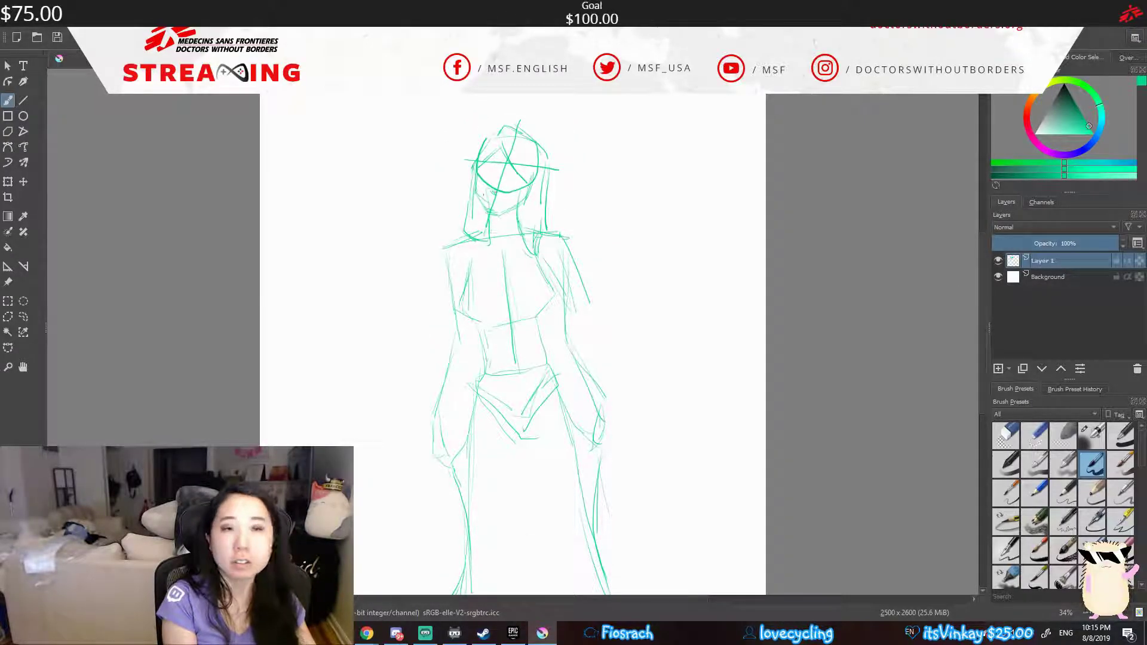
key(Insert)
drag(448, 111, 614, 323)
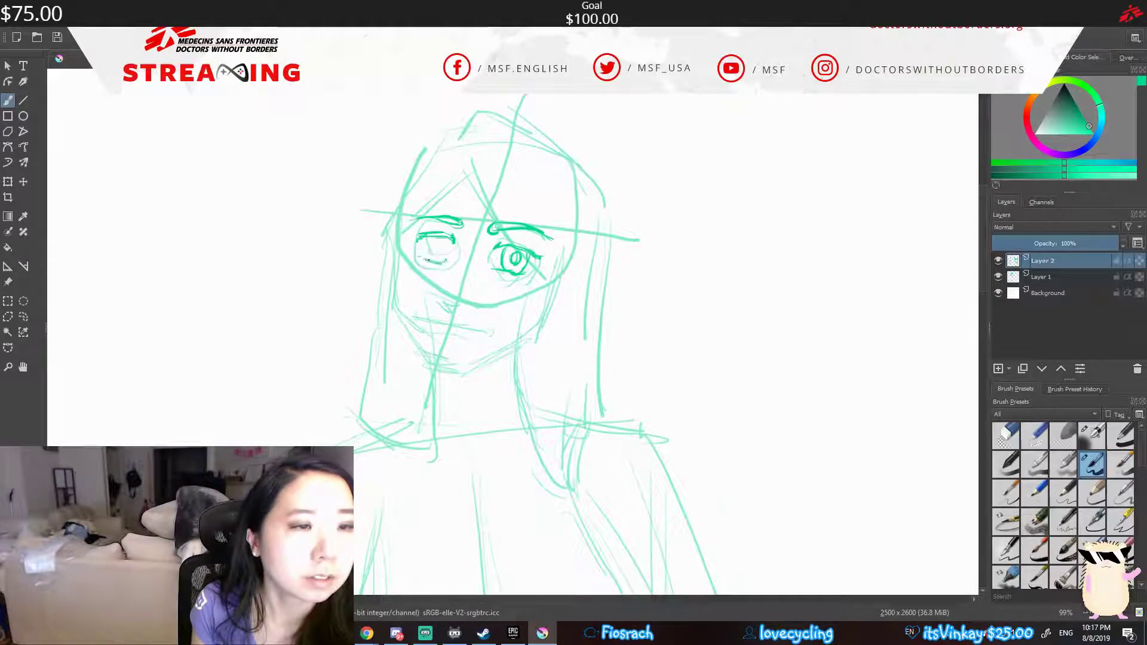
- Sketch the nose on Layer 2's face, then zoom out to check the figure
drag(475, 244, 460, 294)
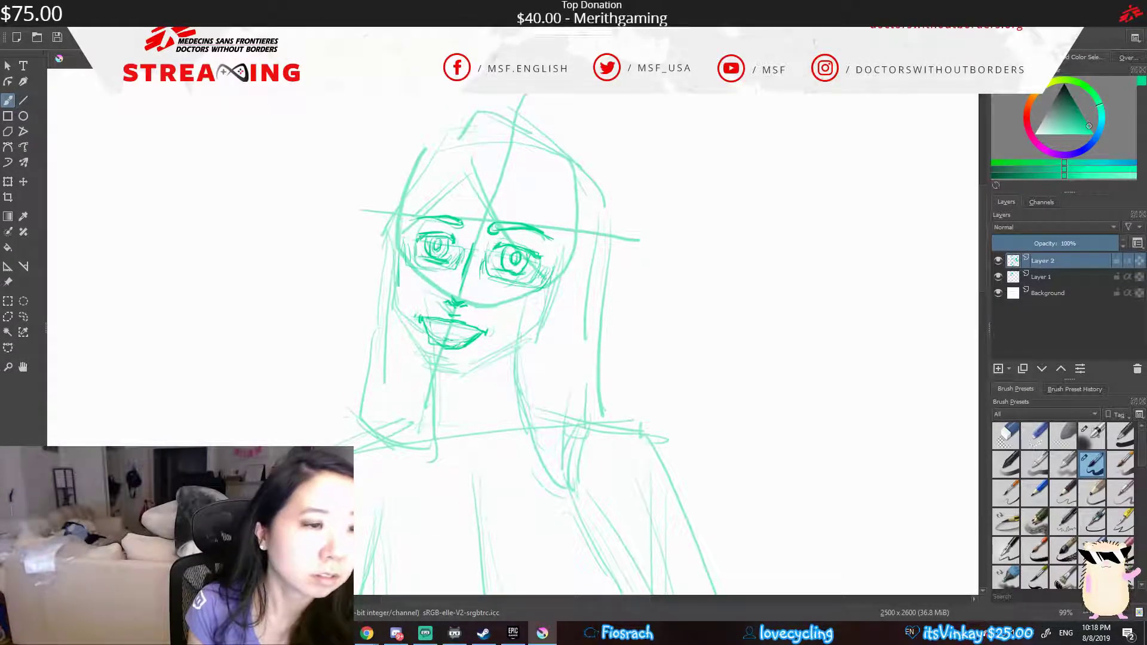
scroll(496, 382, down, 5)
ctrl+scroll(586, 389, down, 4)
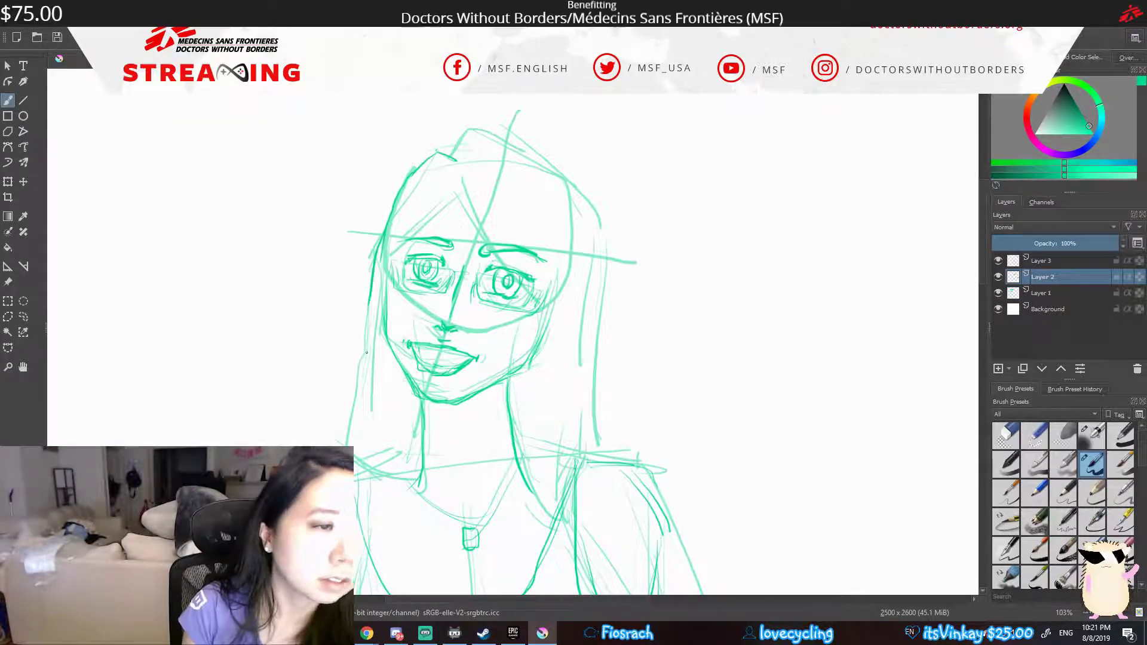
- Thicken the hair strokes beside the face
drag(366, 353, 371, 435)
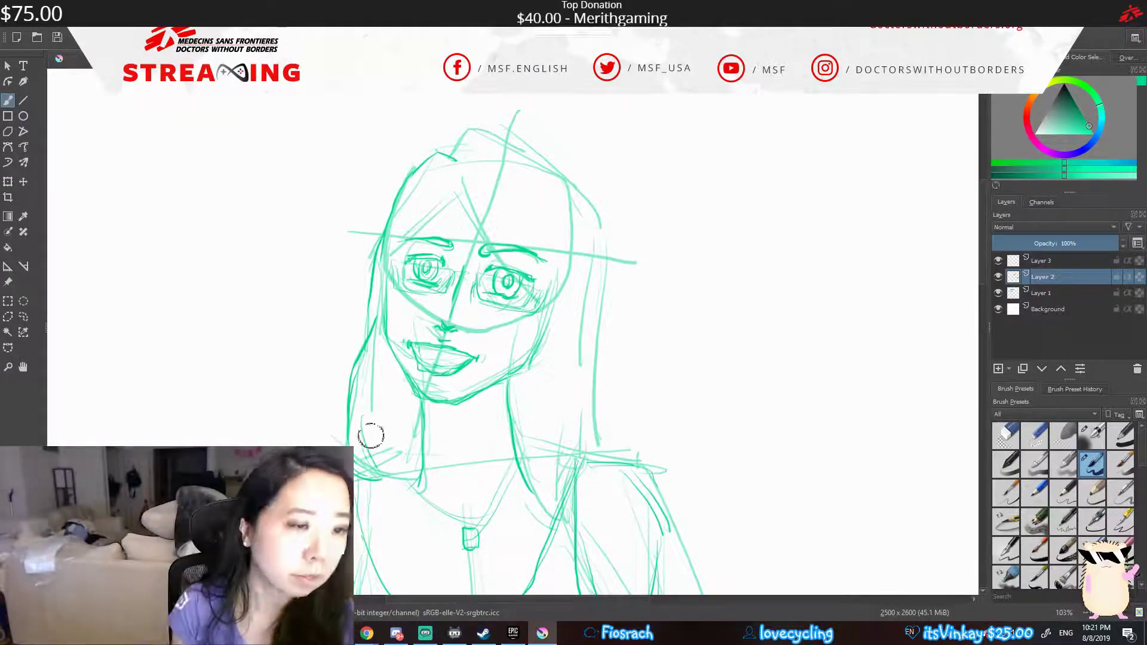
drag(520, 128, 604, 241)
mouse_move(592, 197)
mouse_down()
mouse_move(524, 476)
mouse_move(574, 526)
mouse_up()
- Hide Layer 1's construction lines and make Layer 3 the inking layer
click(1046, 261)
click(998, 293)
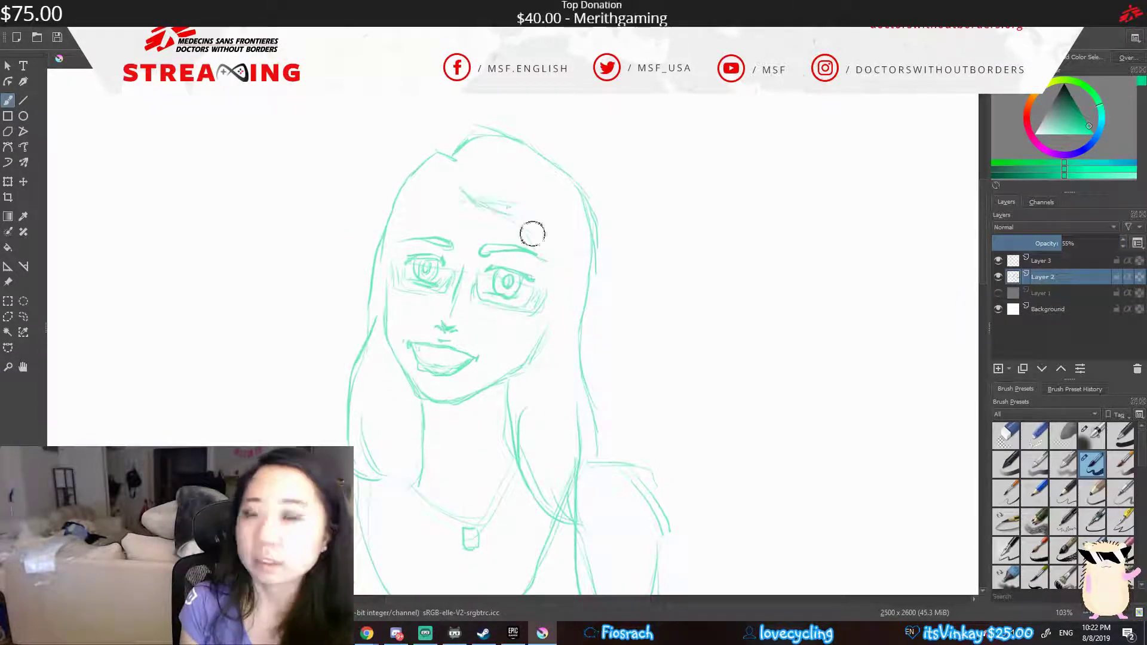
click(1072, 262)
- Ink the hair outline around the face and the strands below it on Layer 3
drag(454, 187, 565, 292)
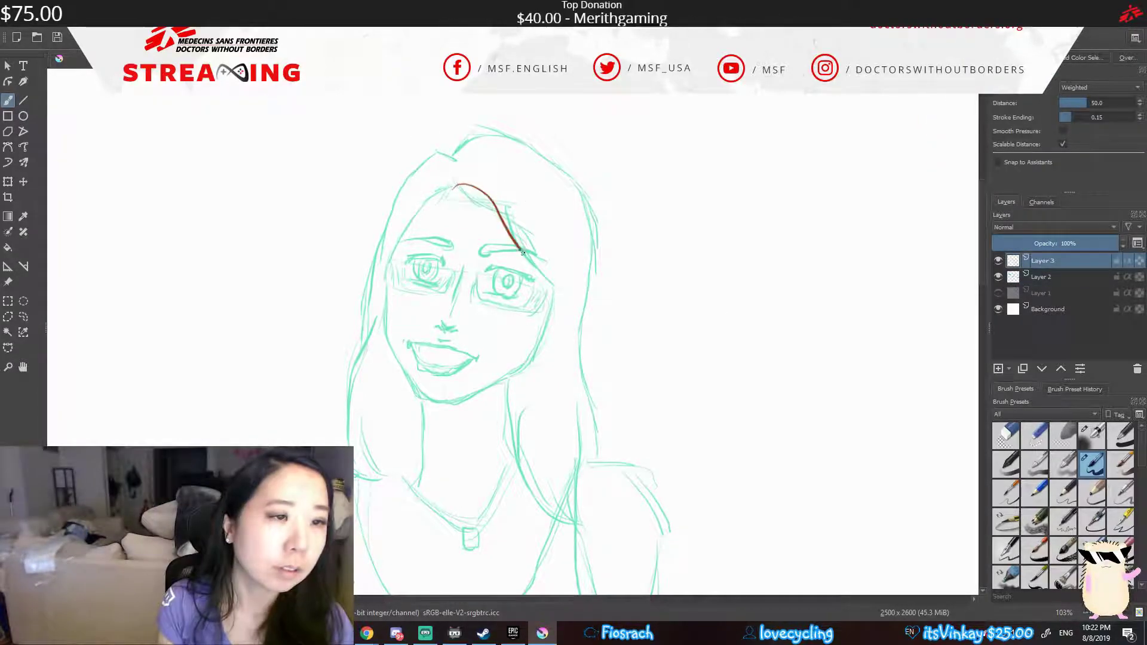
drag(388, 281, 448, 190)
mouse_move(356, 479)
mouse_down()
mouse_move(454, 157)
mouse_move(607, 446)
mouse_up()
drag(572, 411, 575, 531)
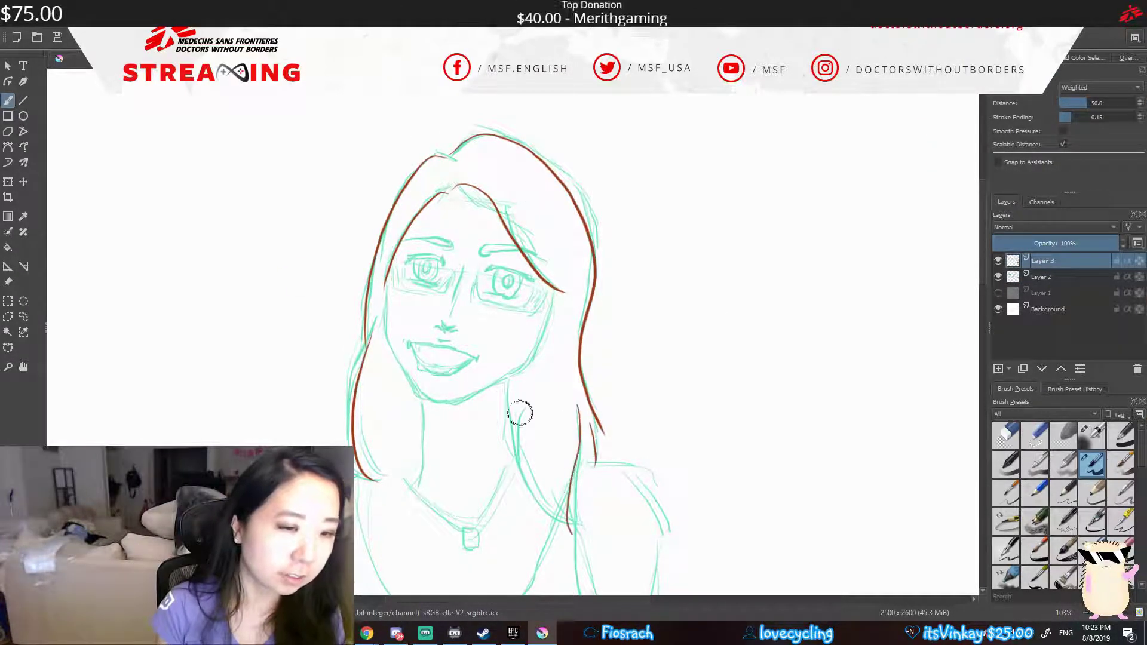
drag(526, 430, 520, 502)
drag(591, 425, 598, 454)
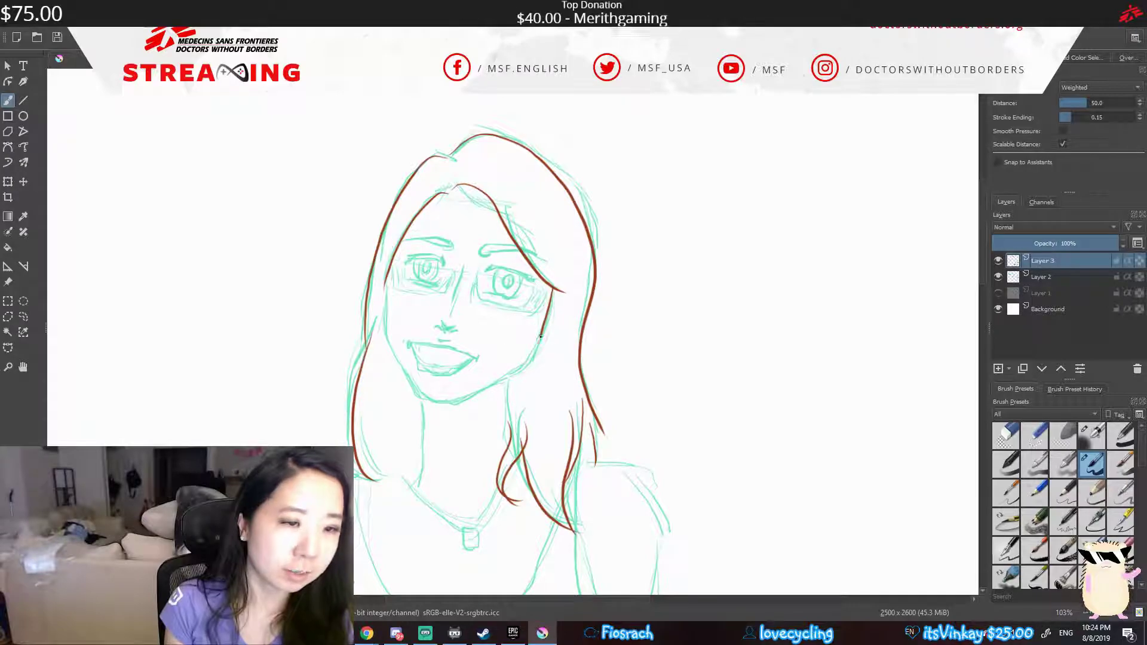
drag(417, 395, 511, 375)
mouse_move(423, 406)
mouse_down()
mouse_move(418, 487)
mouse_move(469, 541)
mouse_up()
- Ink the eyebrows over both eyes
scroll(359, 345, down, 5)
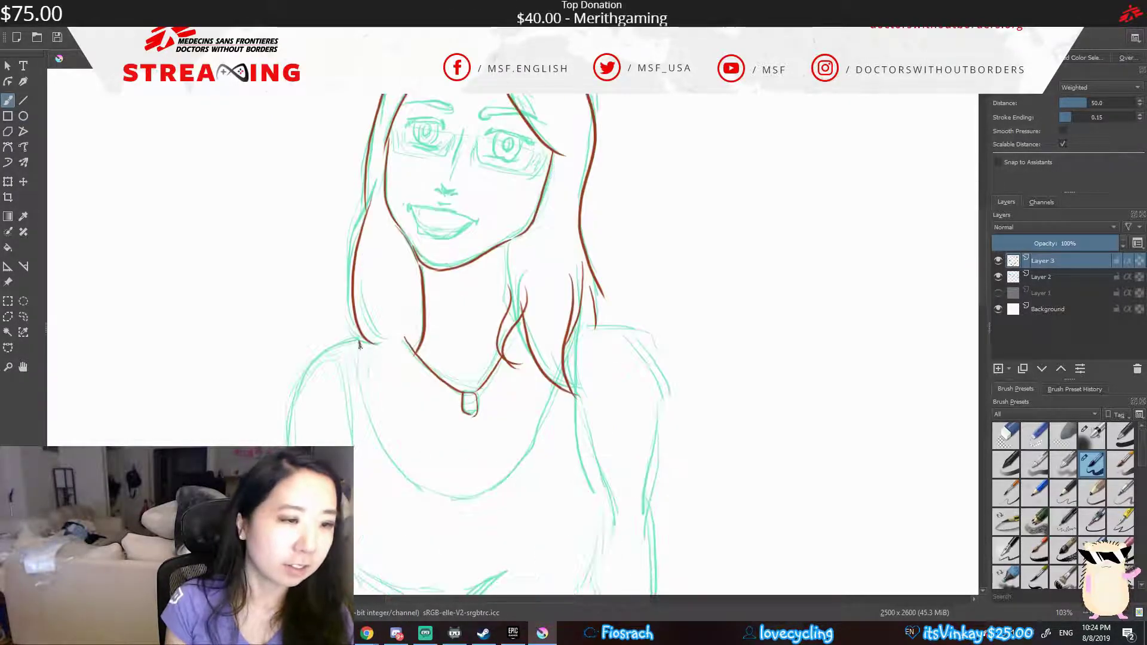
scroll(356, 339, up, 2)
scroll(568, 174, up, 5)
drag(542, 176, 624, 169)
drag(407, 144, 468, 164)
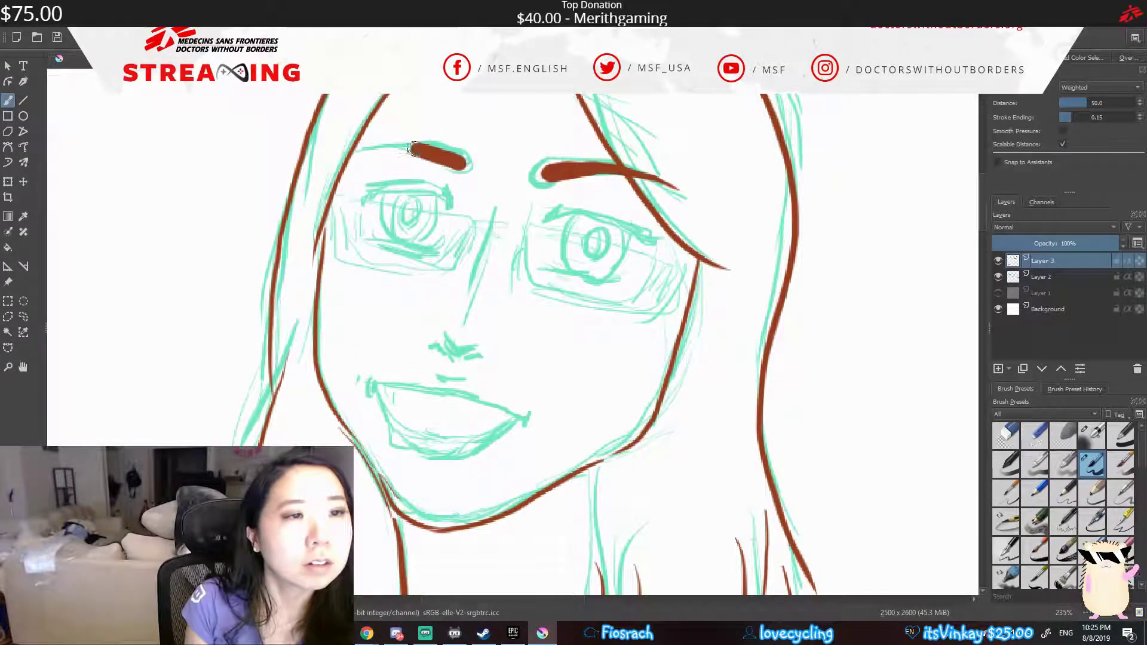
drag(359, 146, 421, 143)
drag(624, 171, 678, 190)
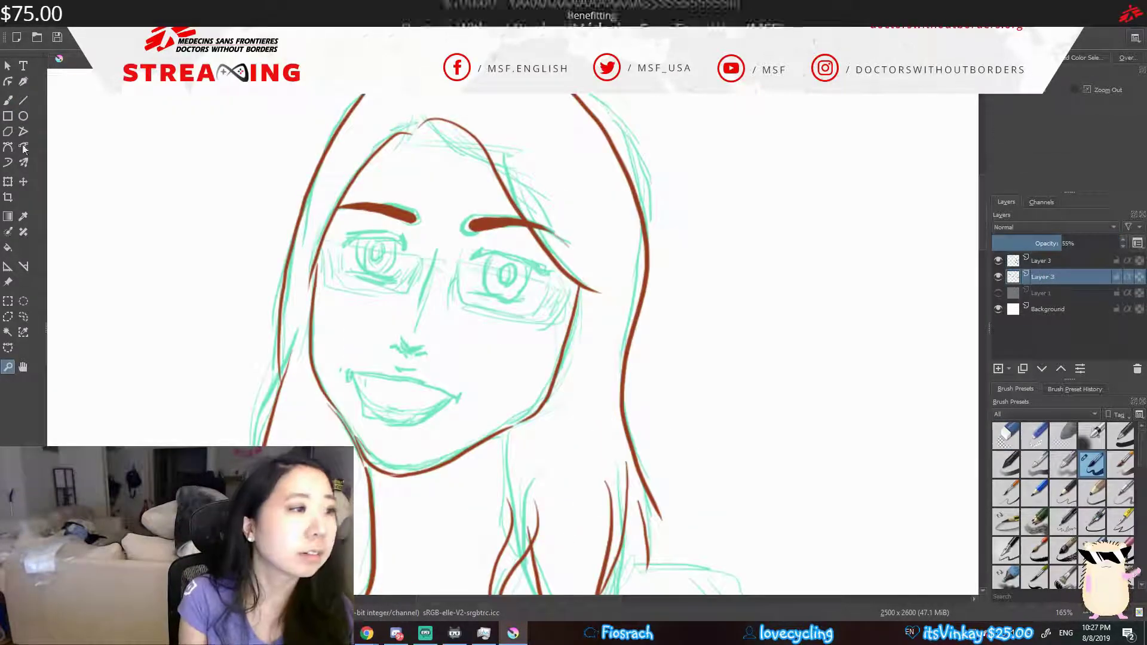
- Lasso the mouth, enlarge it slightly with a transform, and clear the selection
drag(401, 373, 395, 432)
key(ctrl+t)
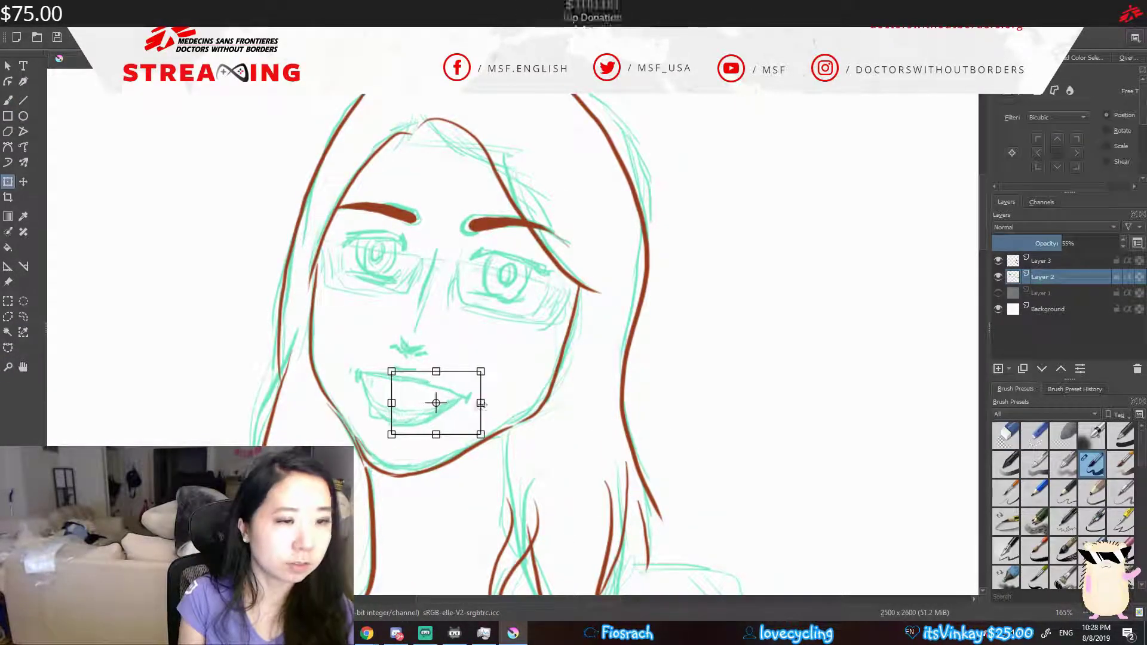
drag(472, 394, 481, 397)
key(b)
key(ctrl+shift+a)
- Ink the nostrils and the right eye's upper eyelid, and erase the left eye's hatched pupil
mouse_move(417, 352)
mouse_down()
mouse_move(427, 355)
mouse_move(390, 348)
mouse_up()
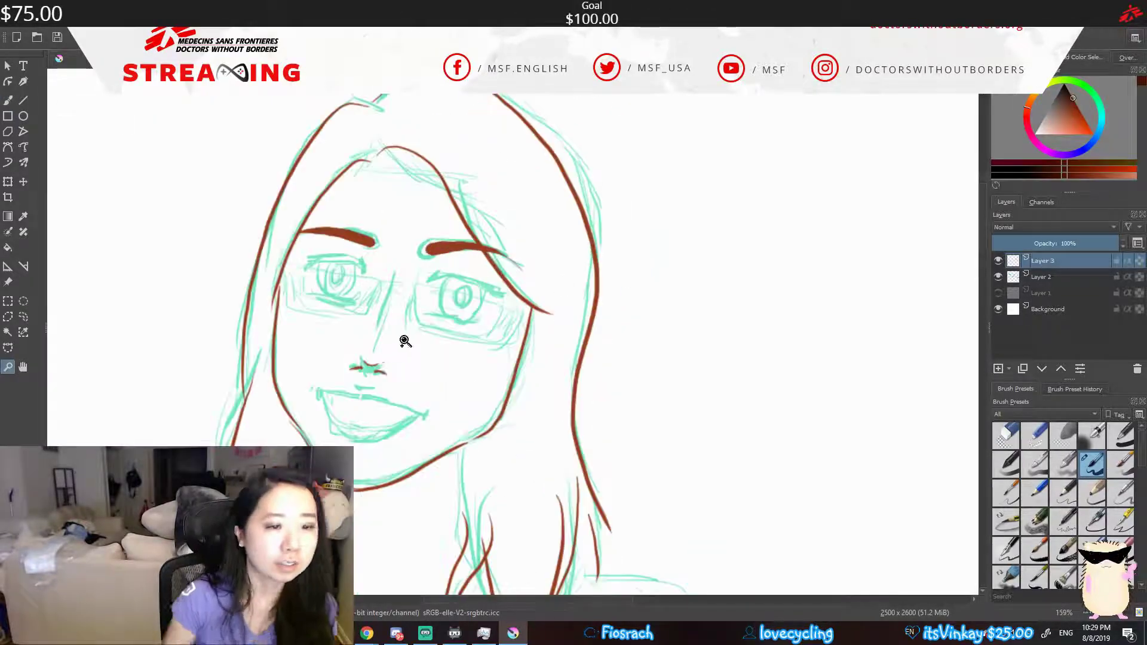
drag(428, 278, 490, 291)
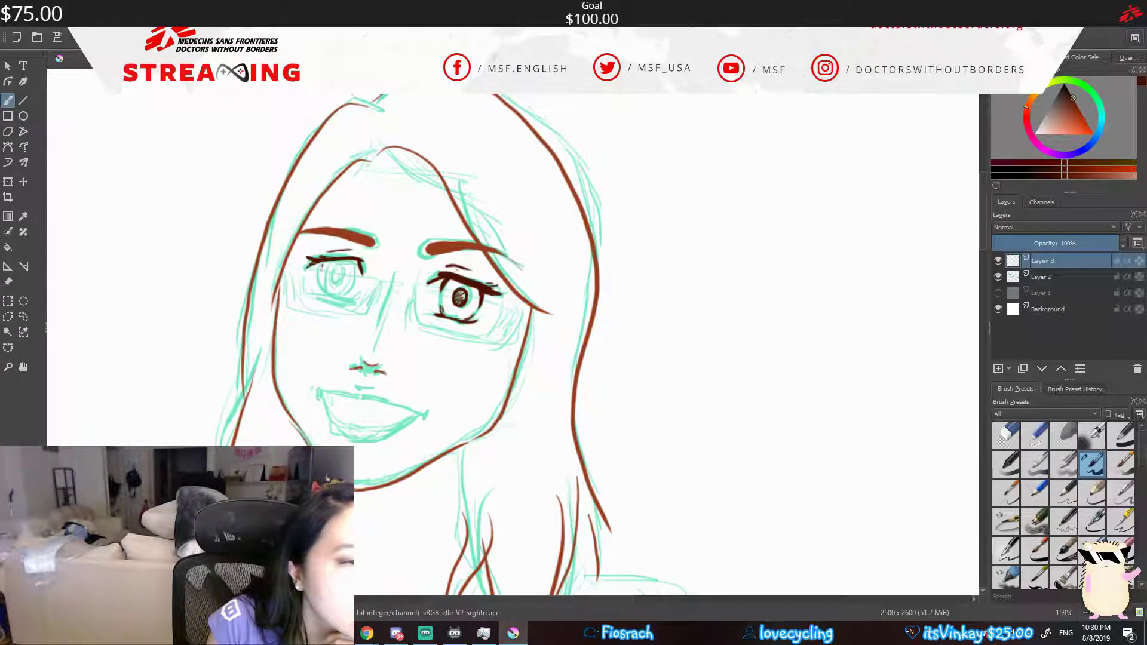
drag(331, 272, 337, 278)
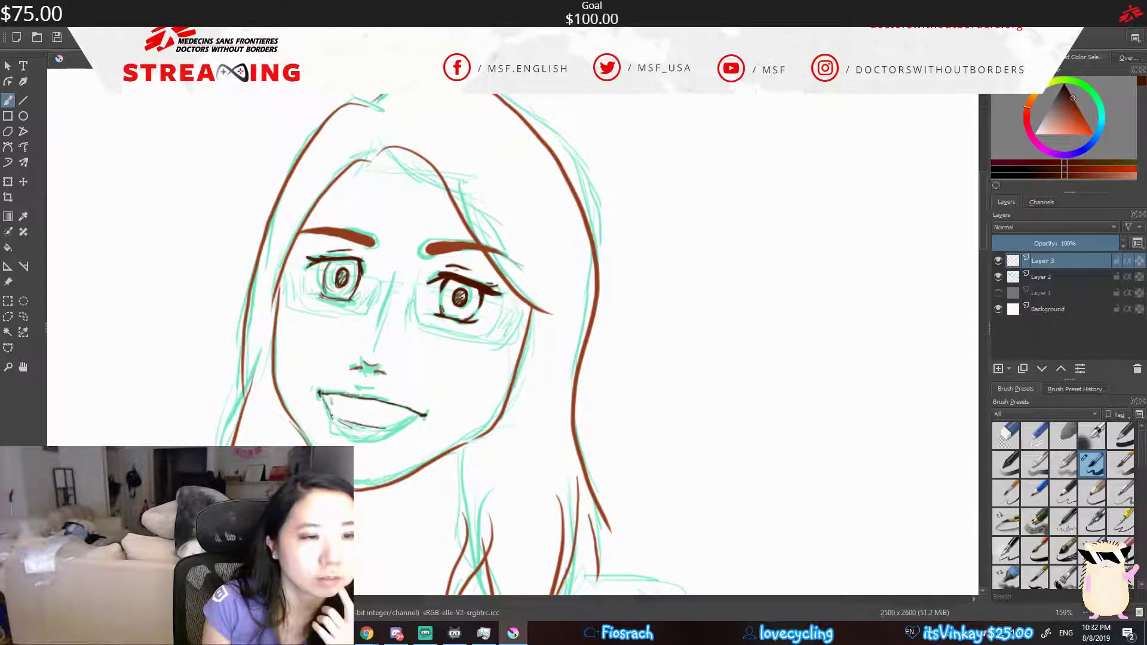
- Ink the neckline and upper torso lines below the head
key(2)
scroll(419, 113, up, 2)
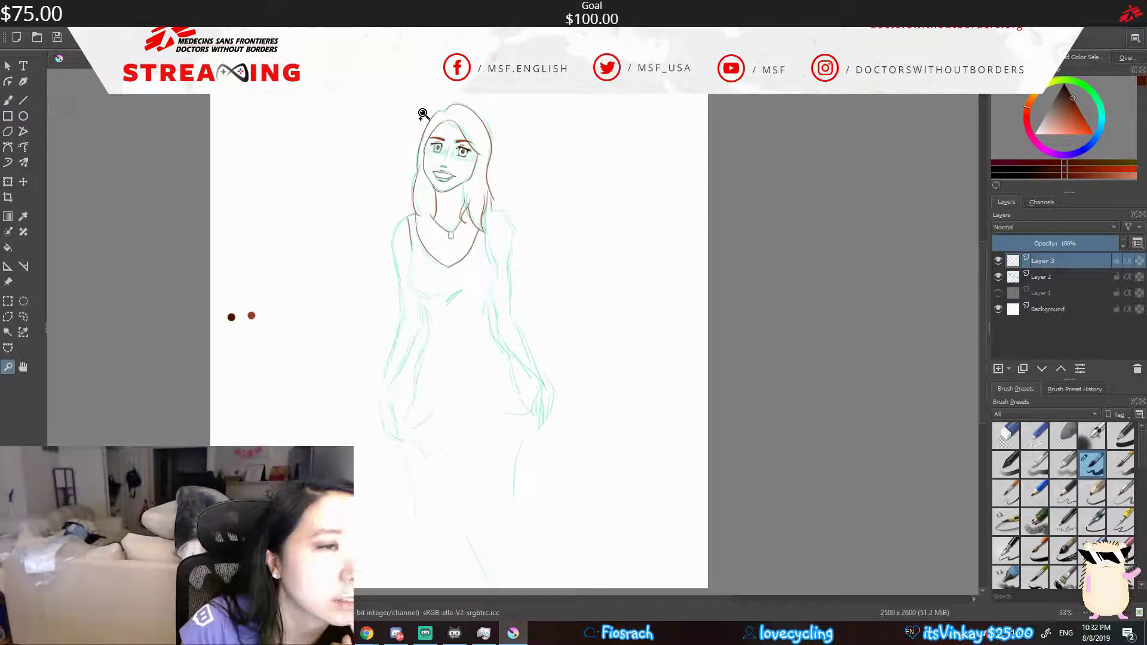
scroll(441, 257, down, 3)
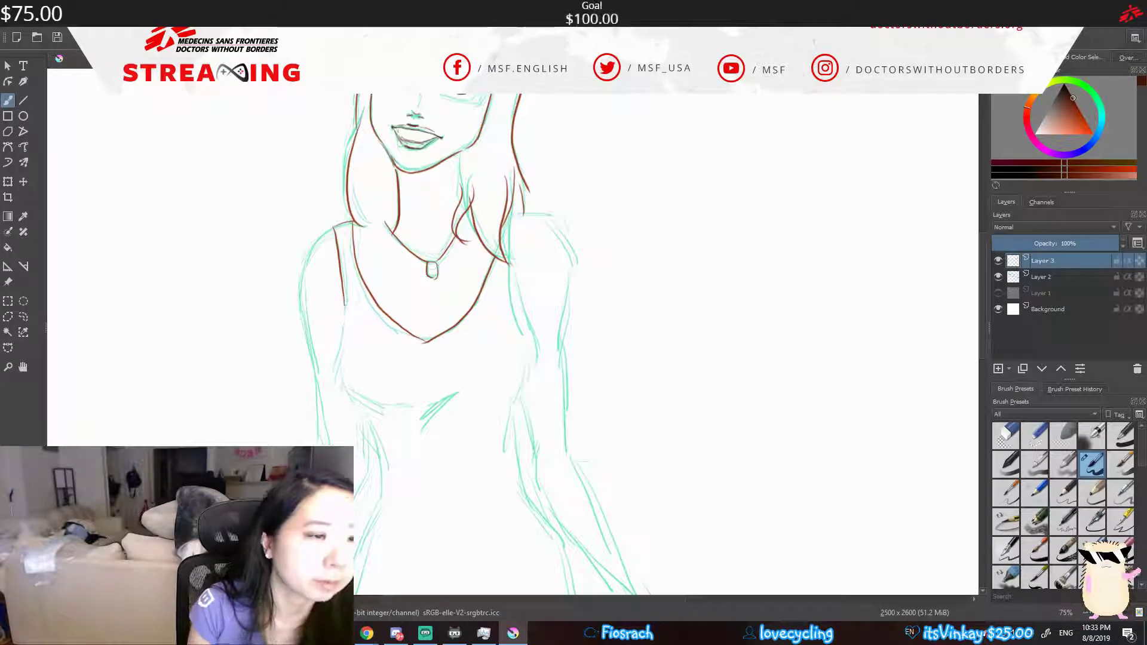
drag(344, 305, 406, 406)
mouse_move(410, 457)
mouse_down()
mouse_move(478, 426)
mouse_move(496, 440)
mouse_up()
drag(409, 487, 496, 475)
drag(358, 401, 379, 493)
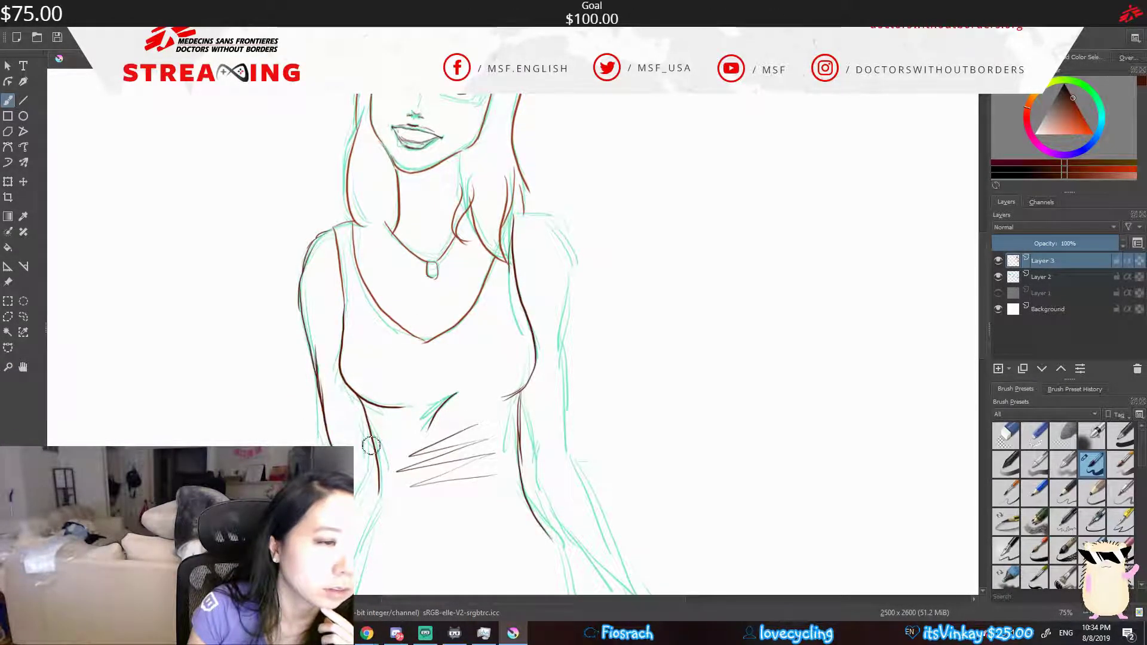
- Ink the arms, hands gripping the skirt and waist hatching, then view the whole figure
scroll(371, 445, down, 4)
drag(337, 222, 269, 385)
scroll(294, 398, up, 1)
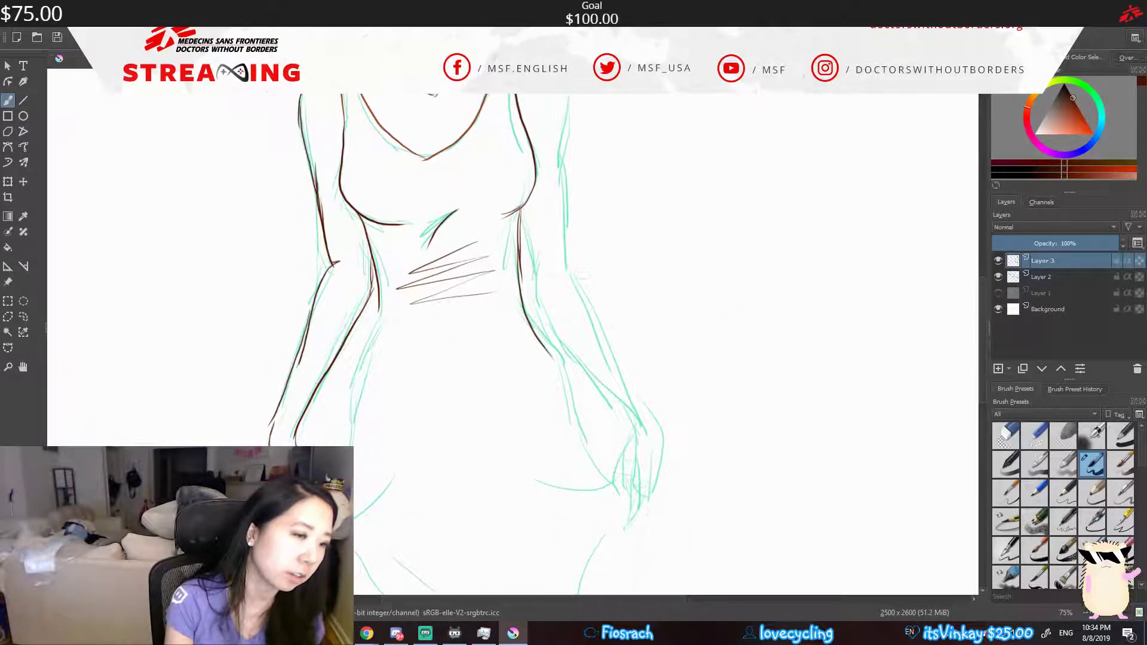
drag(406, 448, 362, 496)
scroll(389, 359, down, 5)
drag(454, 344, 346, 287)
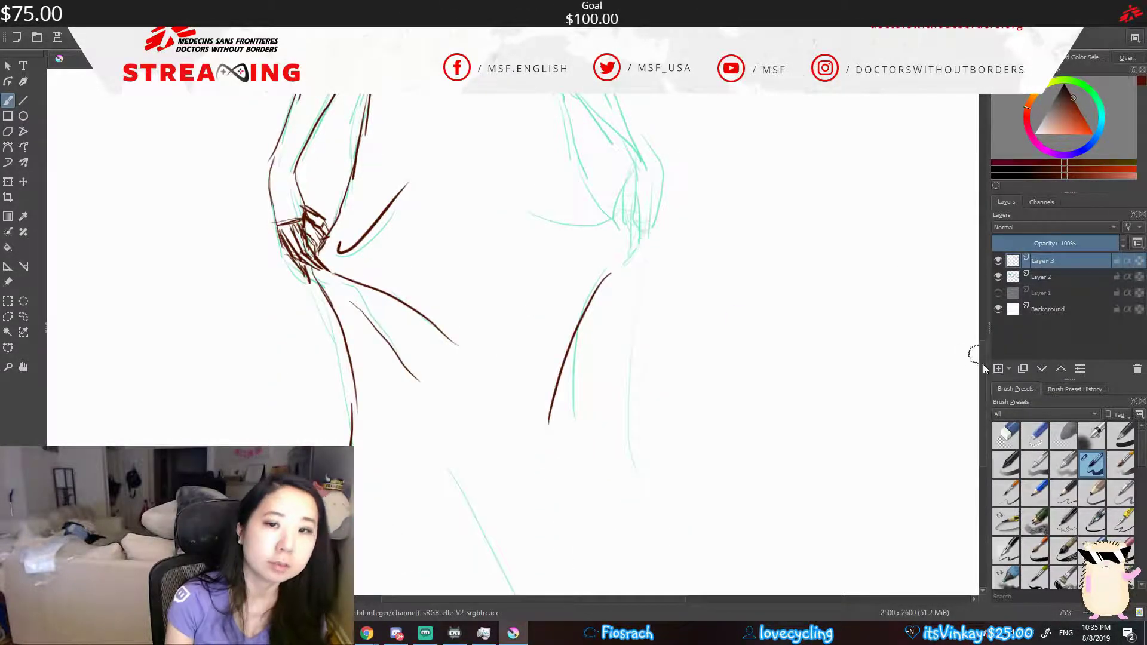
scroll(563, 275, up, 6)
scroll(598, 359, down, 2)
drag(532, 272, 667, 436)
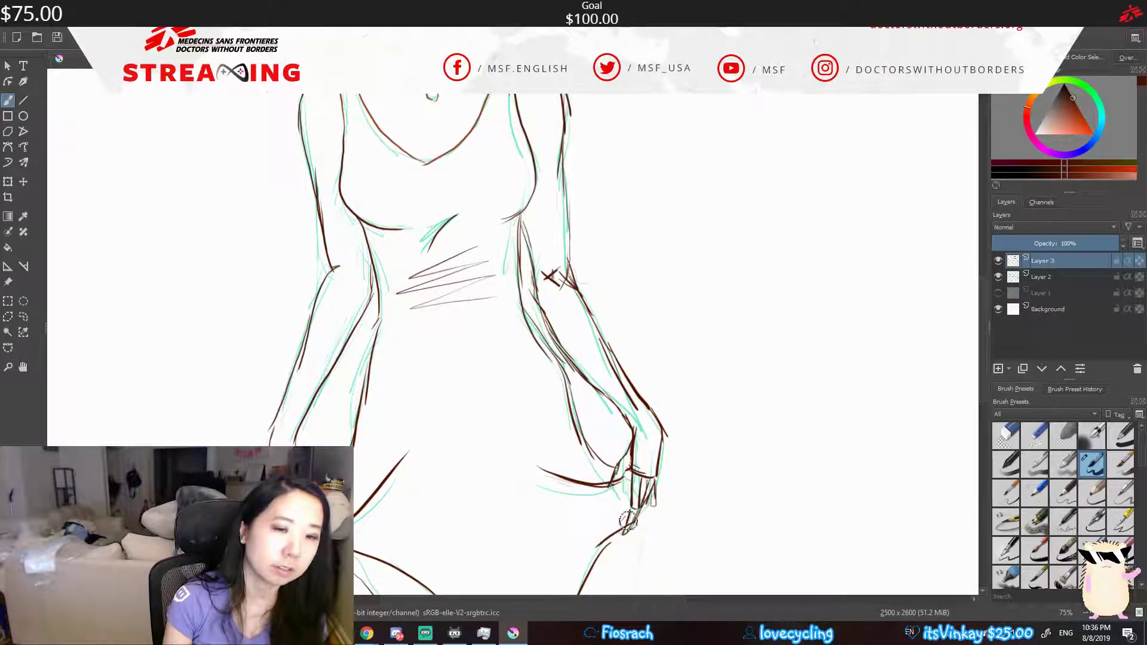
drag(628, 521, 400, 213)
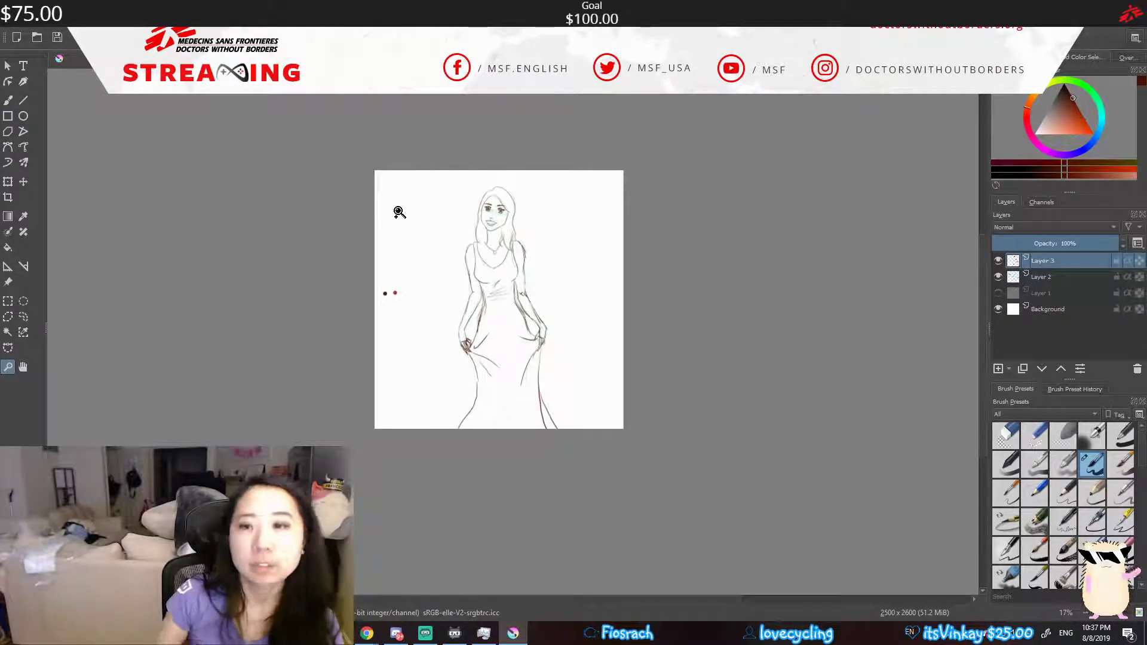
- Hide the Layer 2 sketch, lower Layer 3 to about half opacity, and reselect the freehand brush
click(998, 277)
click(1061, 244)
key(b)
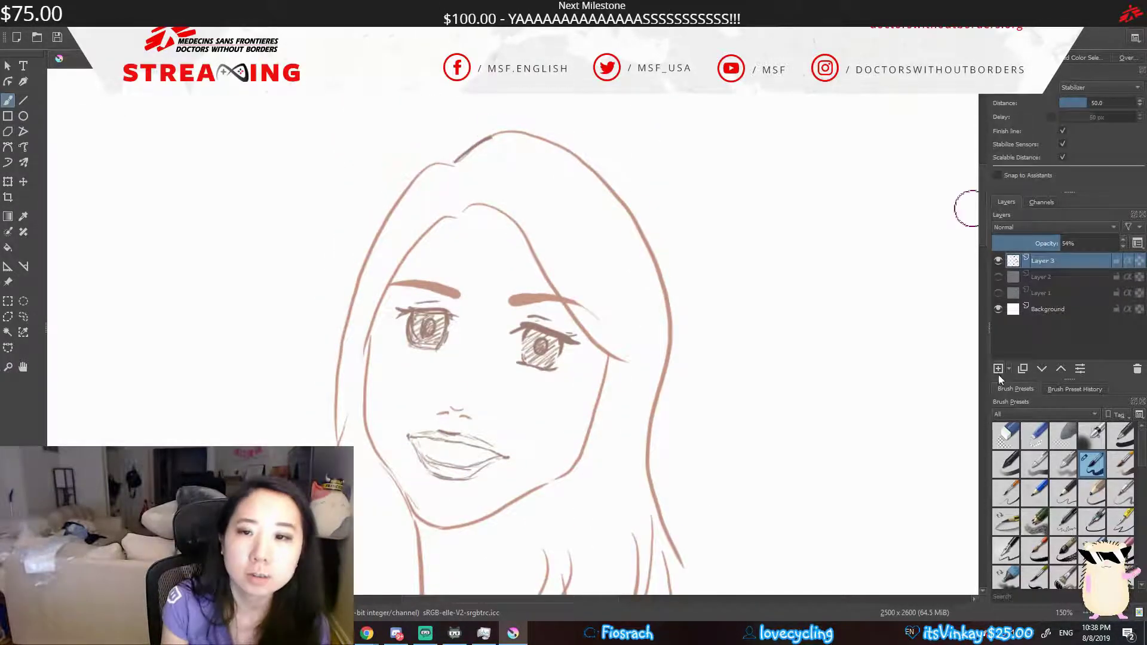
- Ink the hair outline, the curved bang and both eyebrows on the new layer
drag(453, 161, 503, 135)
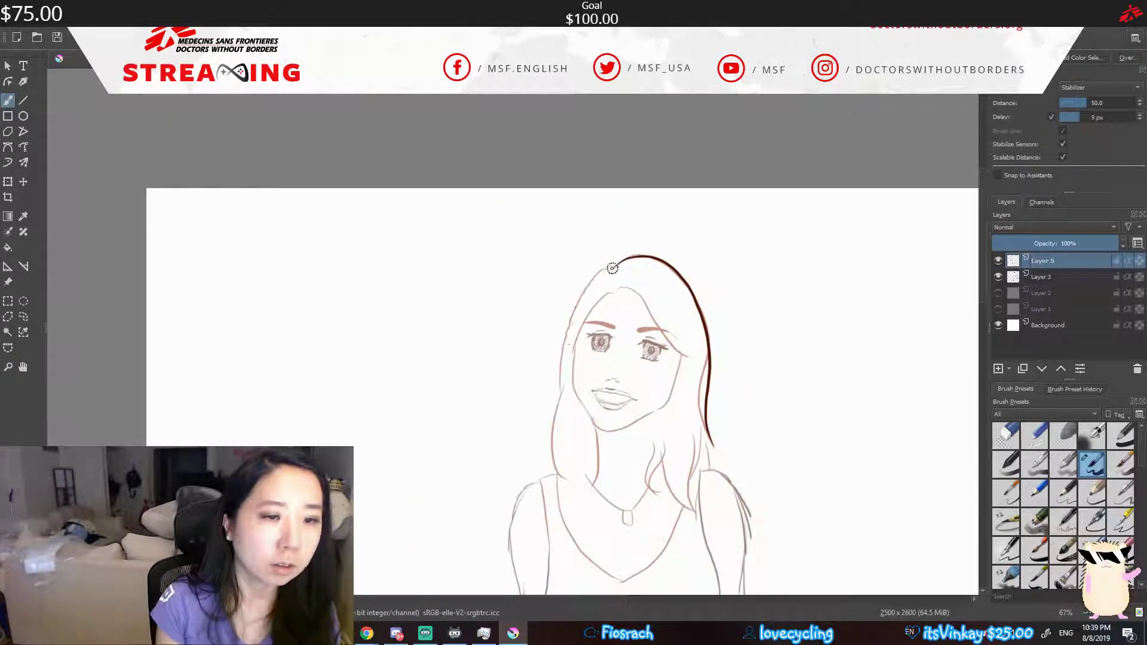
drag(612, 268, 562, 478)
drag(622, 290, 693, 355)
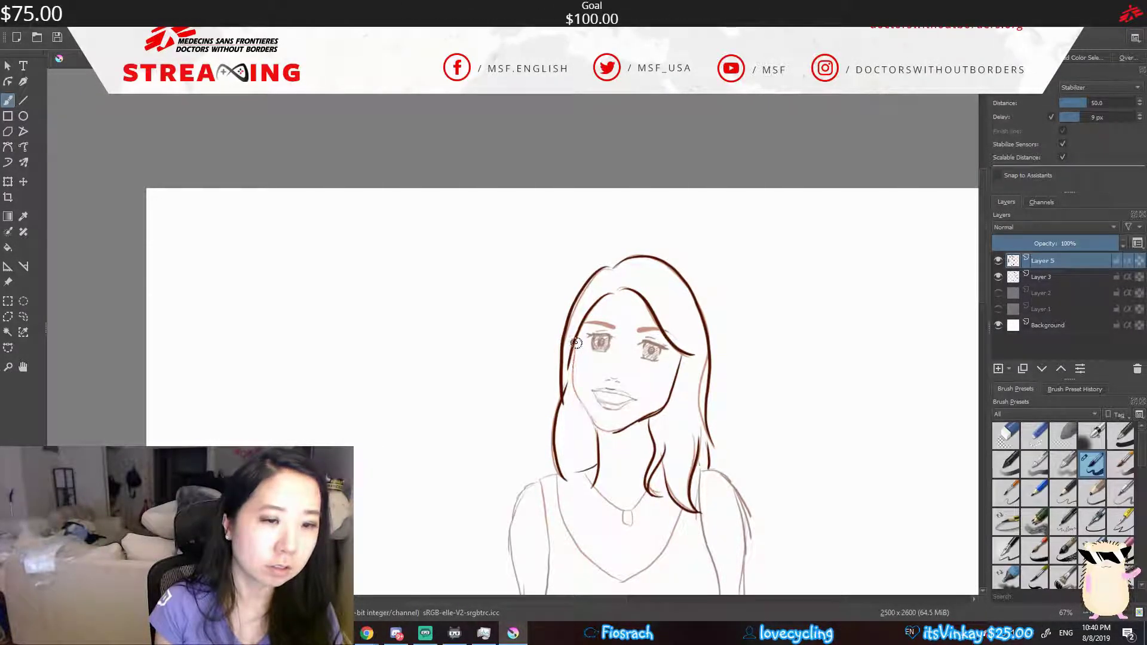
mouse_move(638, 331)
mouse_down()
mouse_move(674, 343)
mouse_move(586, 326)
mouse_up()
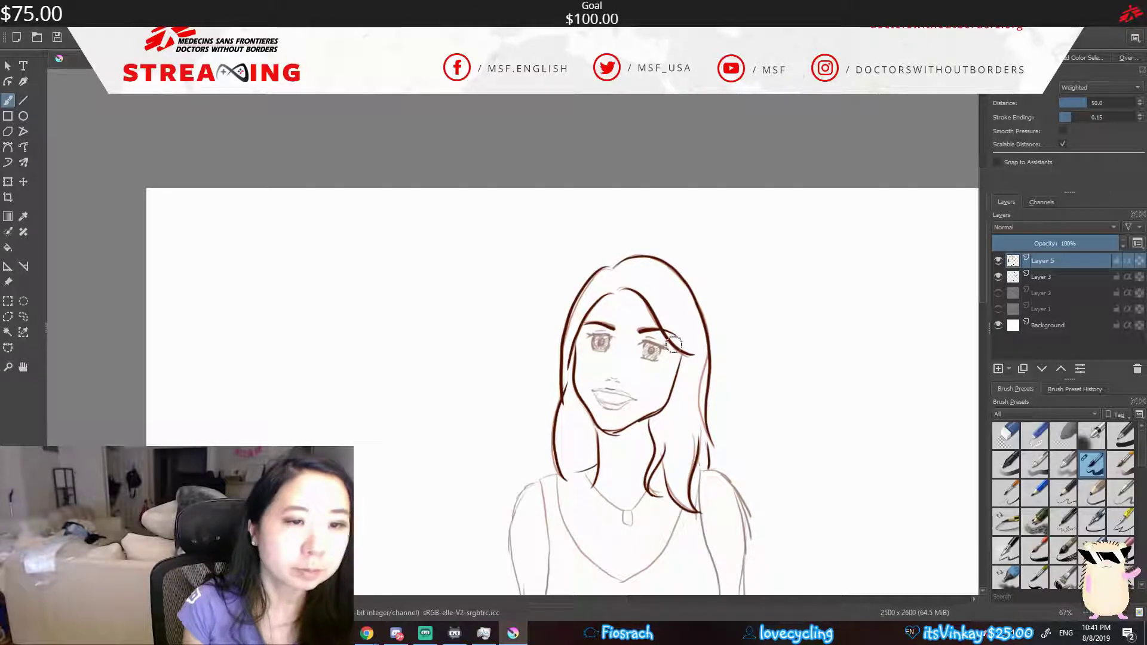
- Ink the left arm outline and nearby body lines
mouse_move(602, 186)
mouse_down()
mouse_move(607, 330)
mouse_move(579, 459)
mouse_up()
mouse_move(761, 272)
mouse_down()
mouse_move(795, 364)
mouse_move(795, 323)
mouse_up()
scroll(760, 264, down, 5)
drag(618, 254, 549, 481)
key(minus)
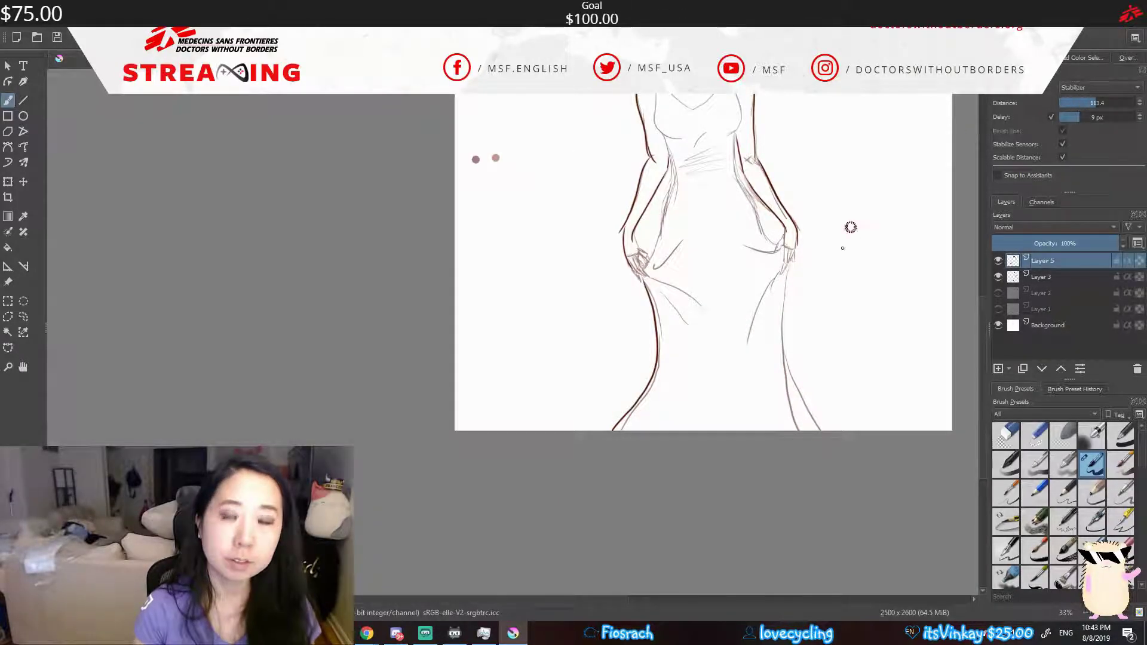
key(1)
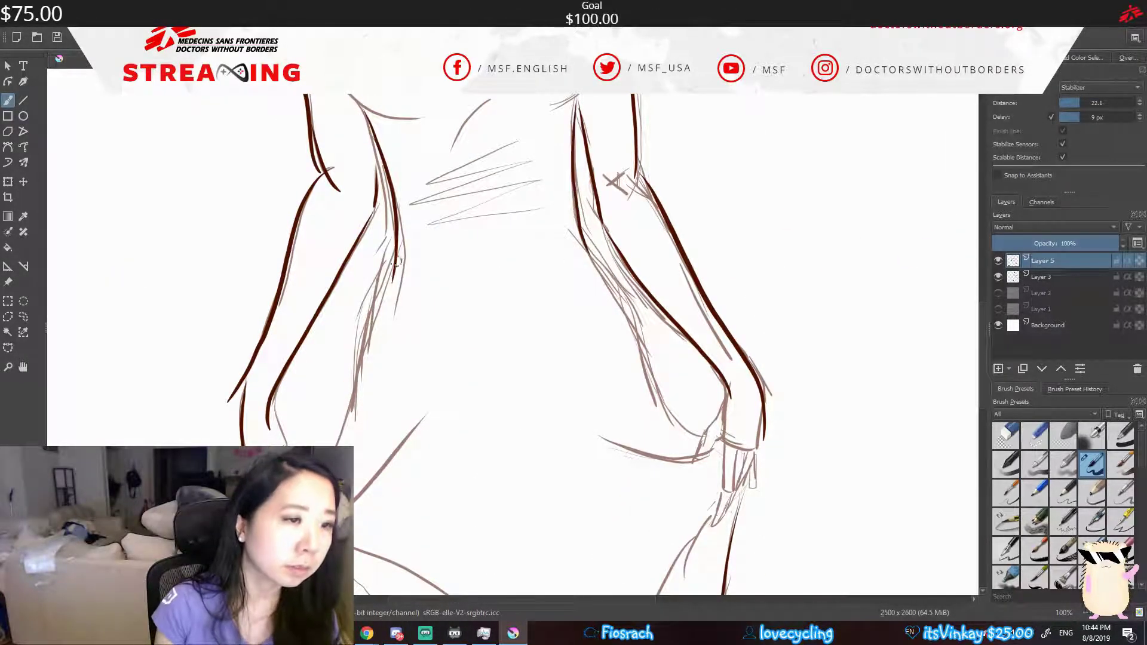
- Ink the right leg outline and the left side of the skirt
scroll(932, 330, down, 5)
drag(710, 288, 601, 526)
drag(326, 308, 469, 499)
drag(317, 312, 363, 411)
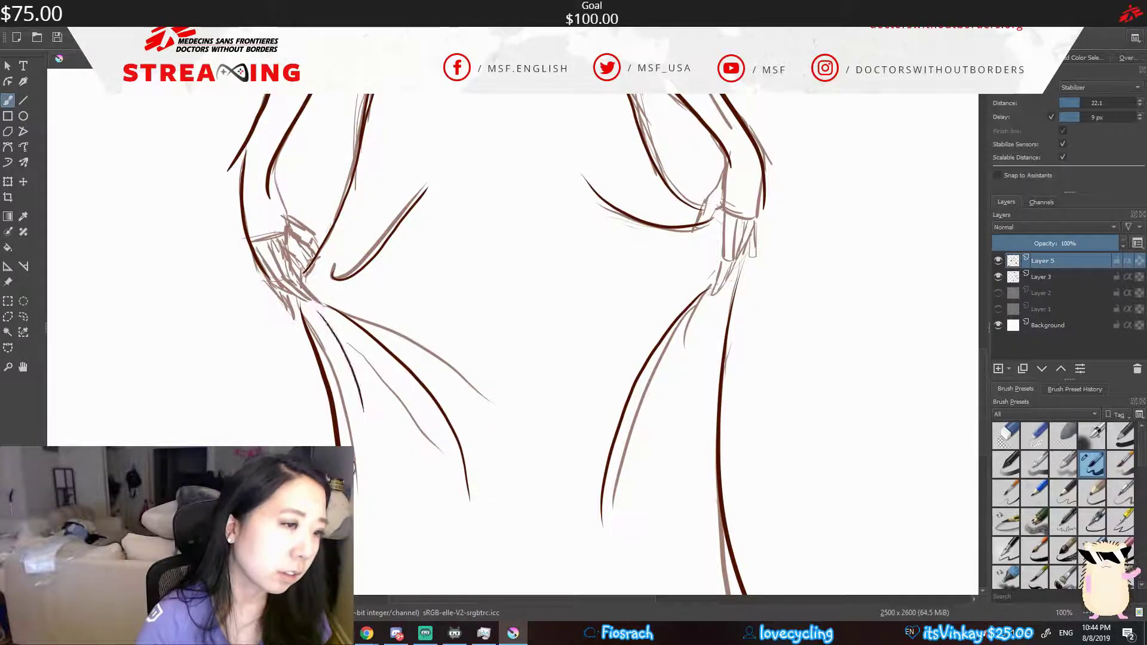
scroll(514, 343, up, 10)
- Ink the dress's V-neckline and three fold strokes across the waist
drag(351, 146, 539, 196)
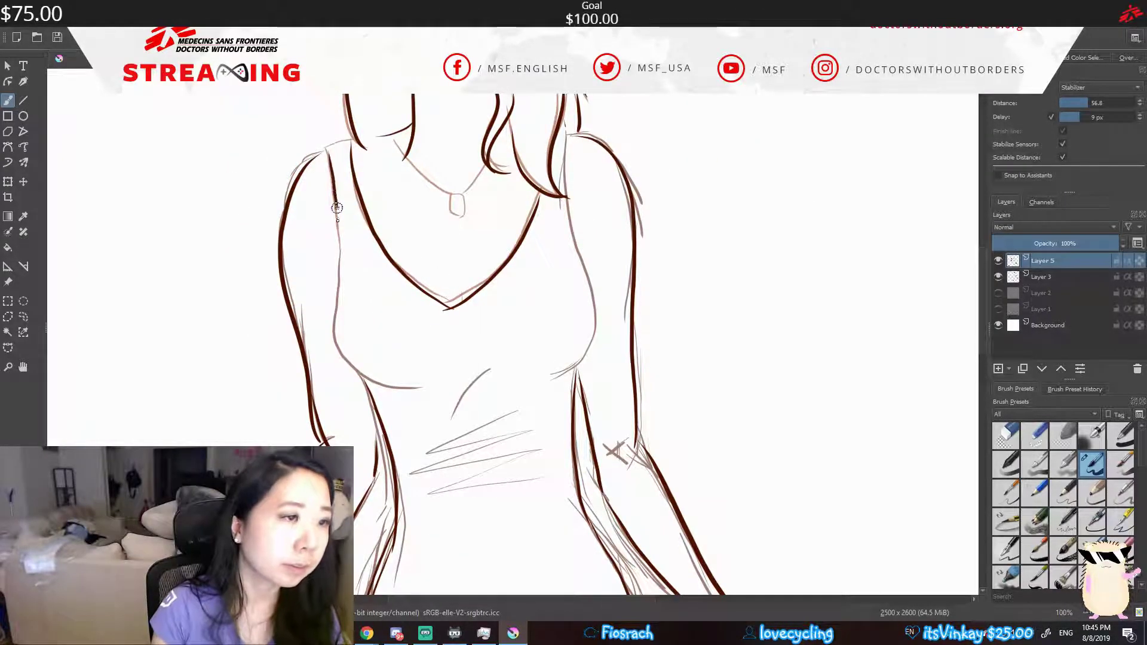
drag(510, 409, 418, 454)
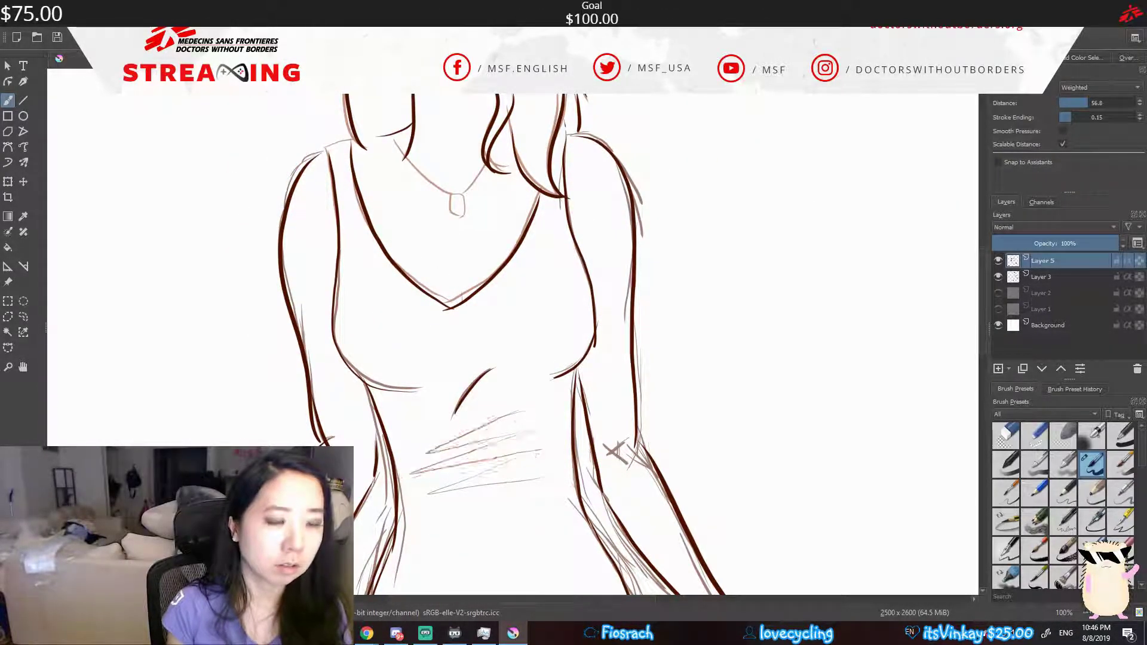
drag(535, 440, 407, 478)
drag(567, 475, 442, 492)
scroll(899, 274, up, 8)
- Ink the glasses bridge and top rim, then copy the lens
scroll(575, 206, up, 3)
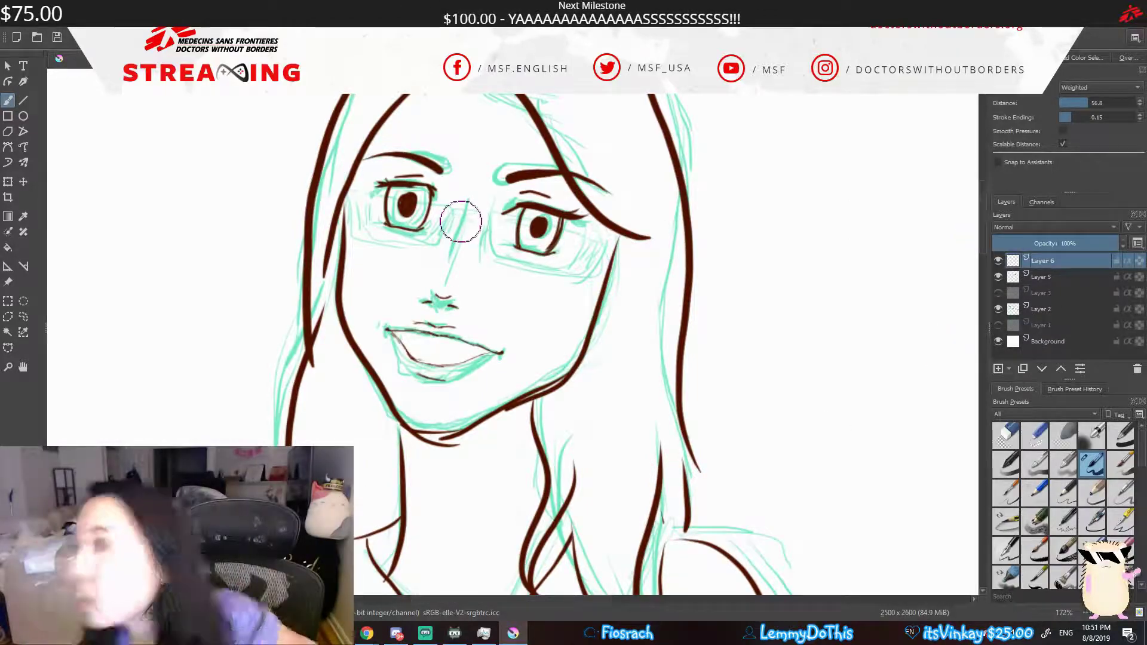
mouse_move(450, 218)
mouse_down()
mouse_move(596, 244)
mouse_move(481, 217)
mouse_up()
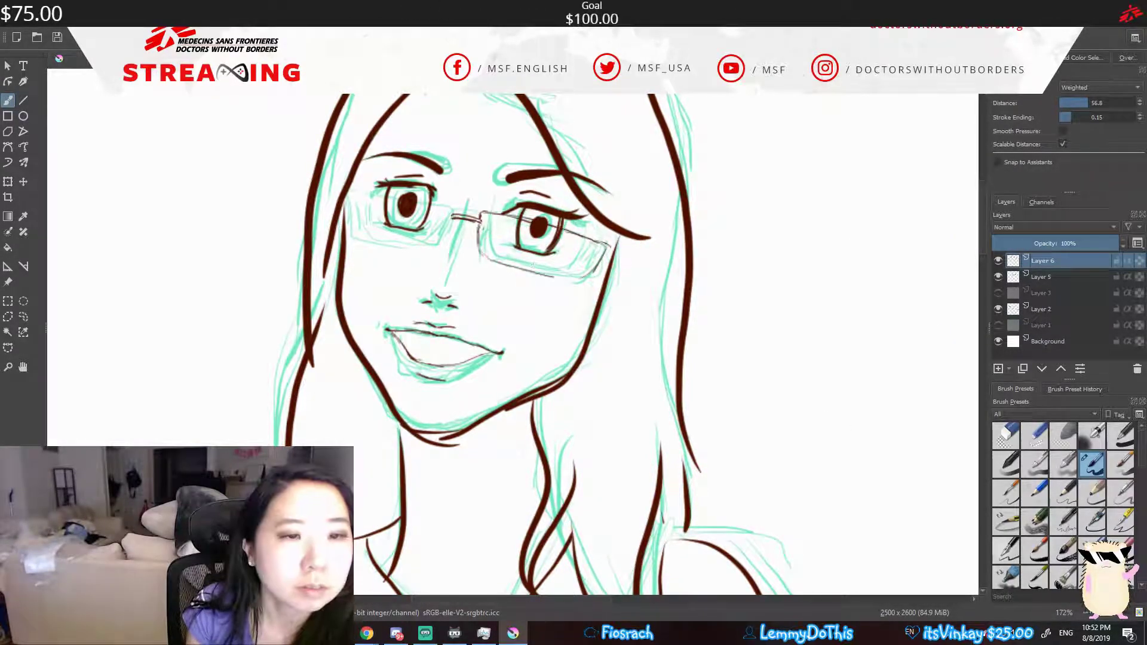
key(ctrl+c)
- Transform the pasted lens into place over the other eye
right_click(98, 102)
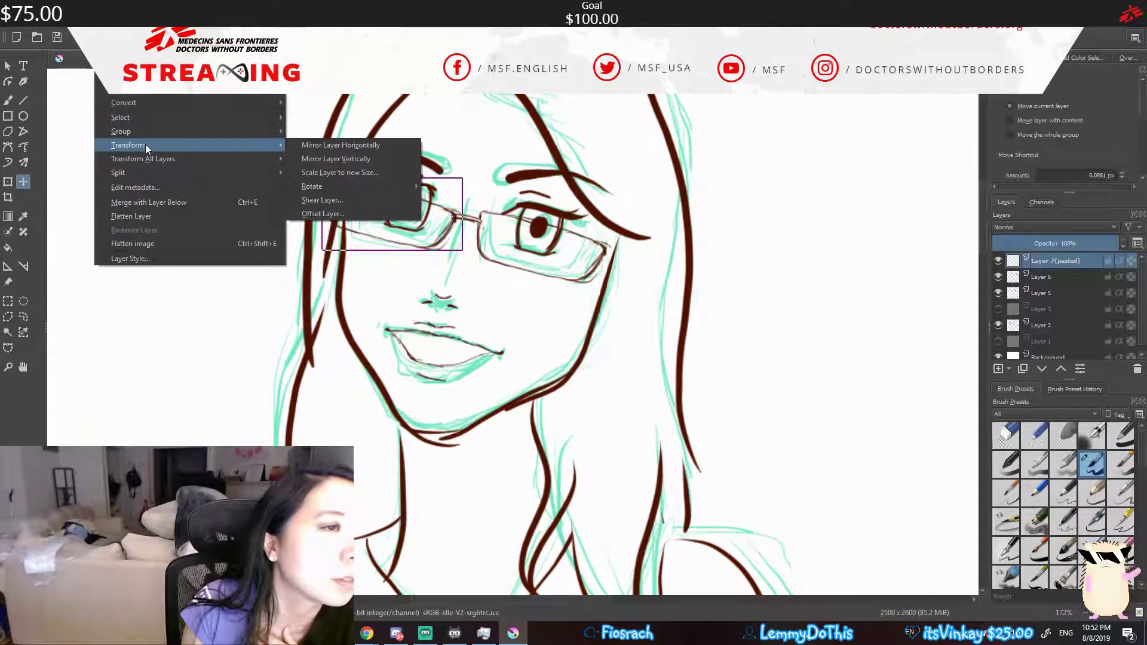
click(145, 145)
key(ctrl+t)
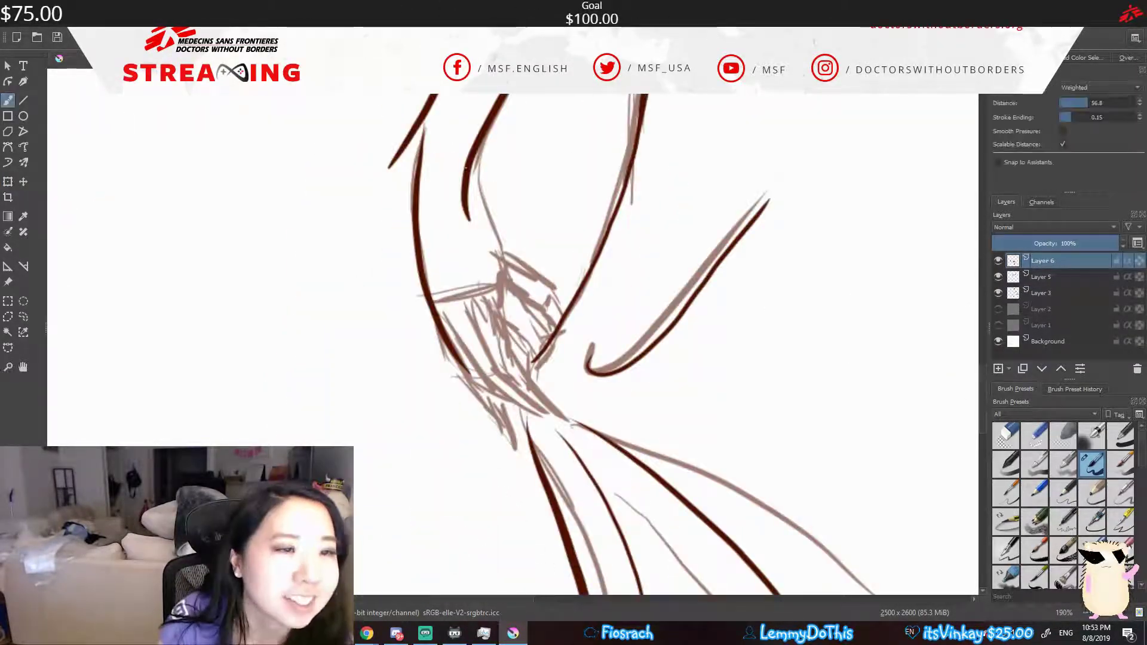
- Ink the hand gripping the skirt and the skirt fold lines
drag(475, 167, 564, 311)
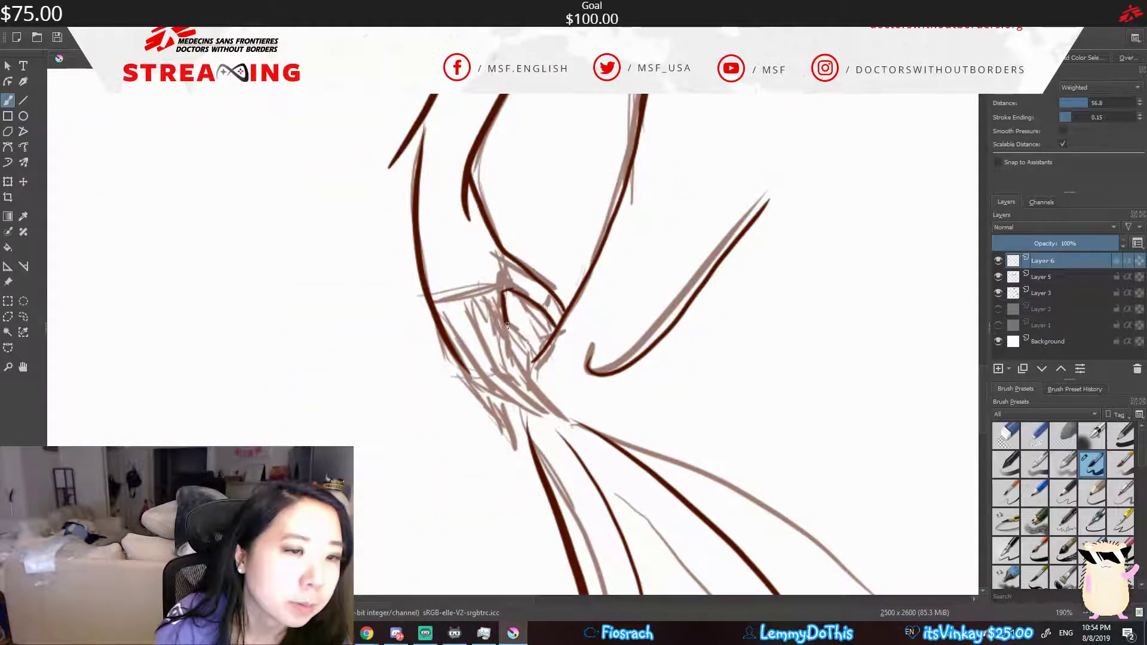
drag(460, 323, 559, 418)
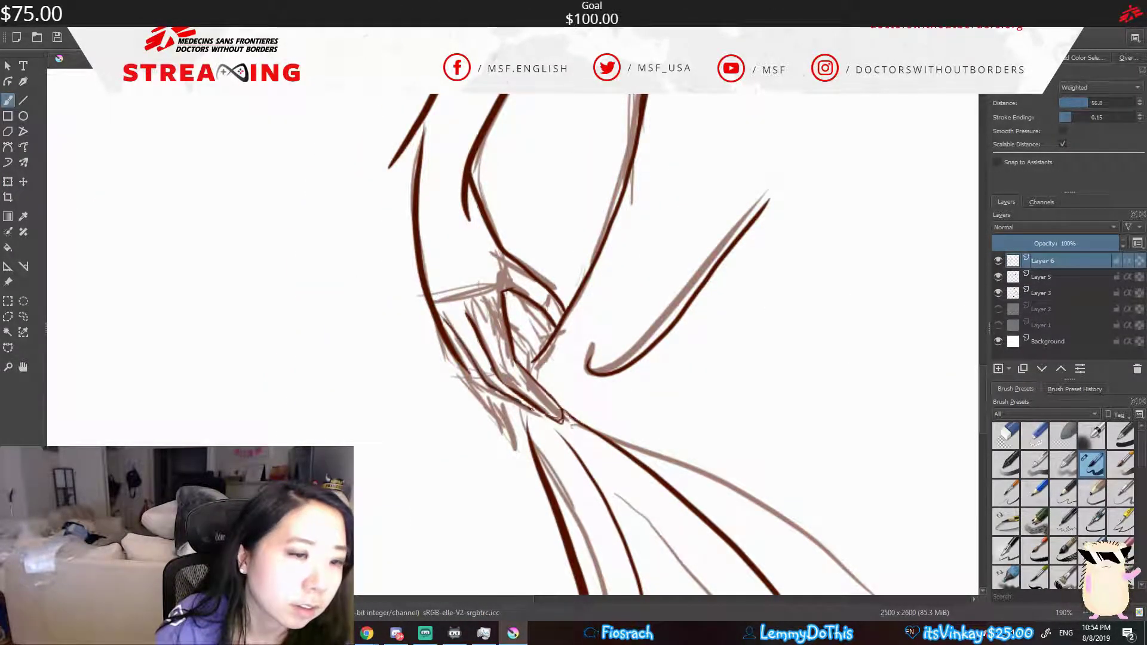
drag(507, 382, 592, 177)
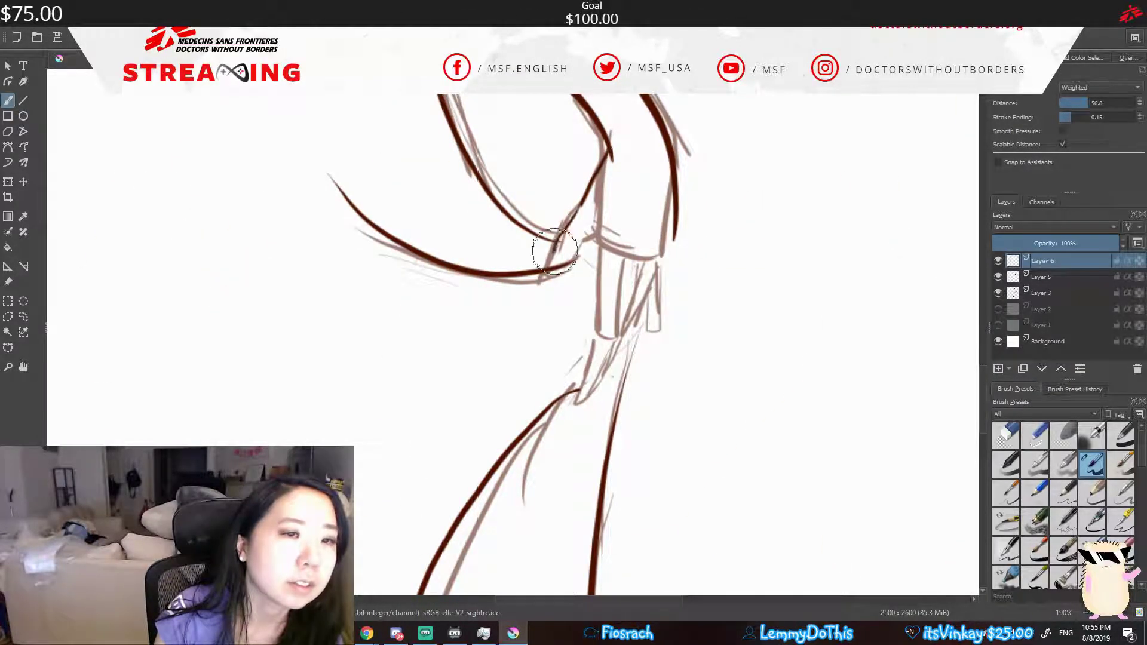
drag(617, 302, 598, 352)
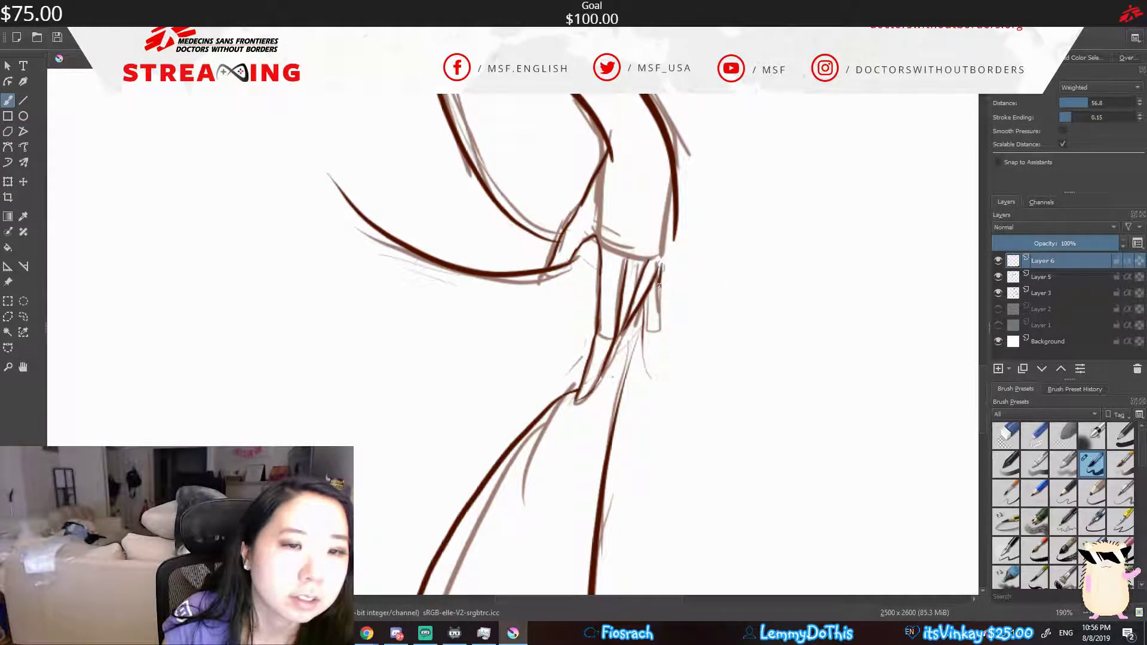
- Switch between Layers 5 and 6, settling on Layer 5 for the torso lines
scroll(389, 331, down, 5)
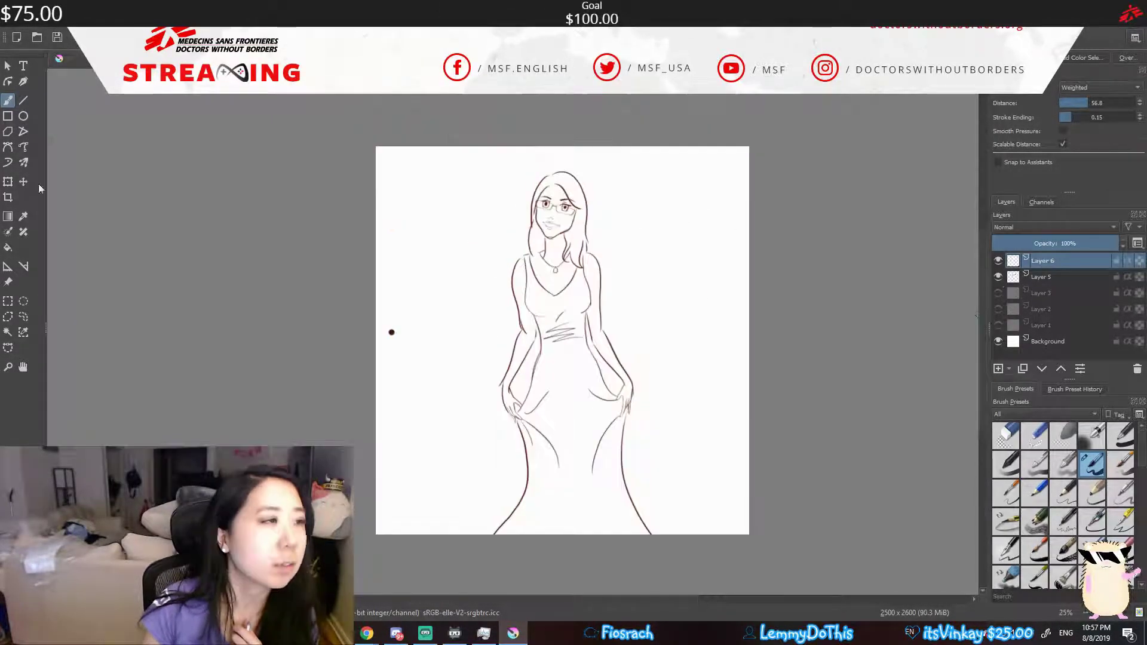
scroll(474, 366, up, 4)
key(Page_Down)
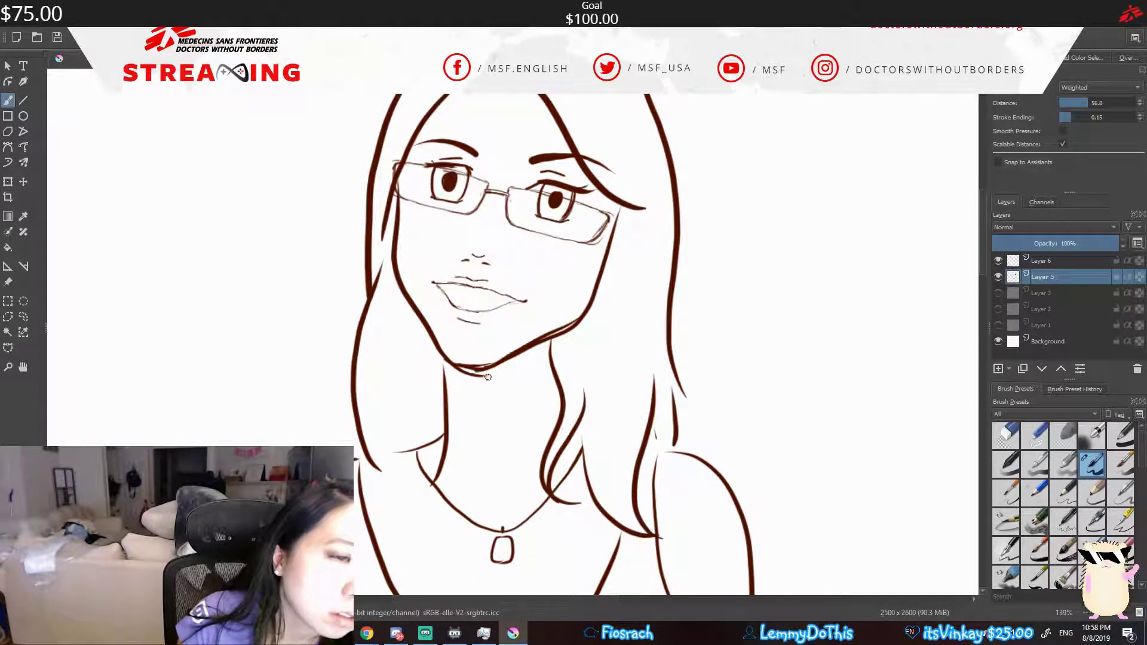
key(ctrl+Page_Up)
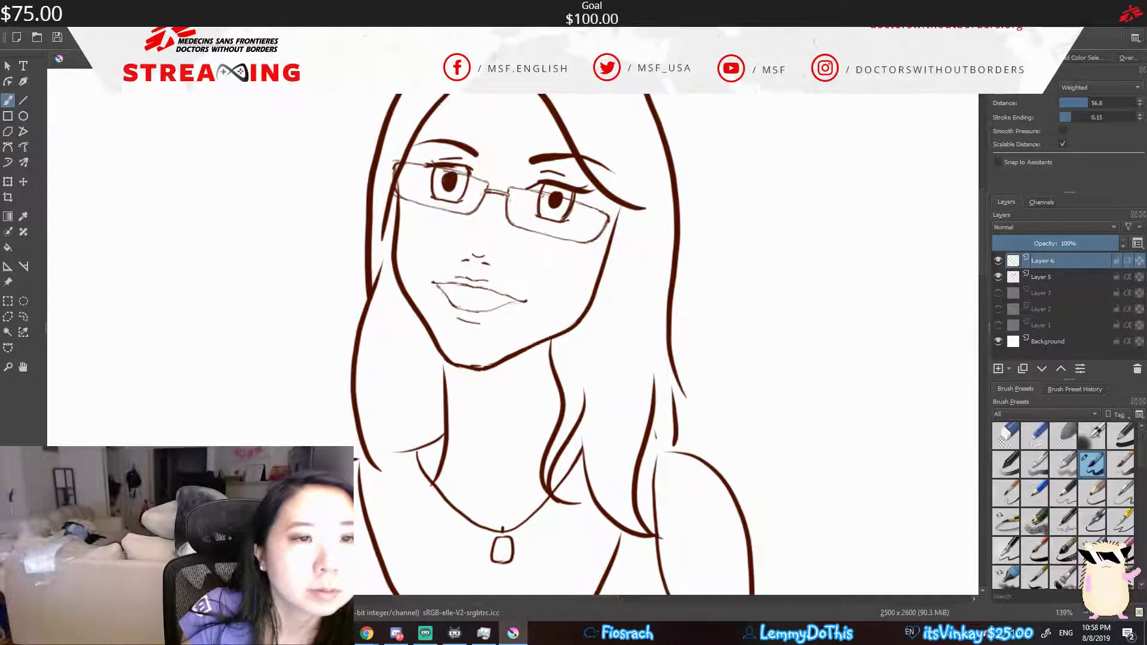
scroll(515, 203, down, 5)
key(ctrl+Page_Down)
scroll(983, 323, down, 3)
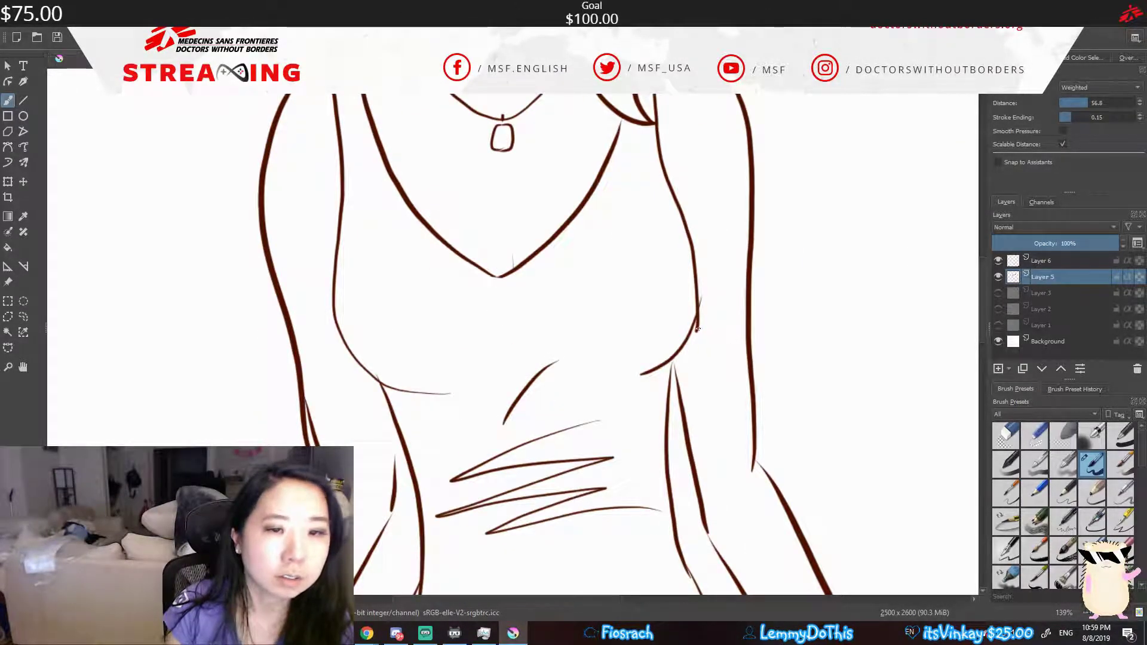
- Select the neckline point and rotate it slightly with a transform
drag(442, 209, 549, 299)
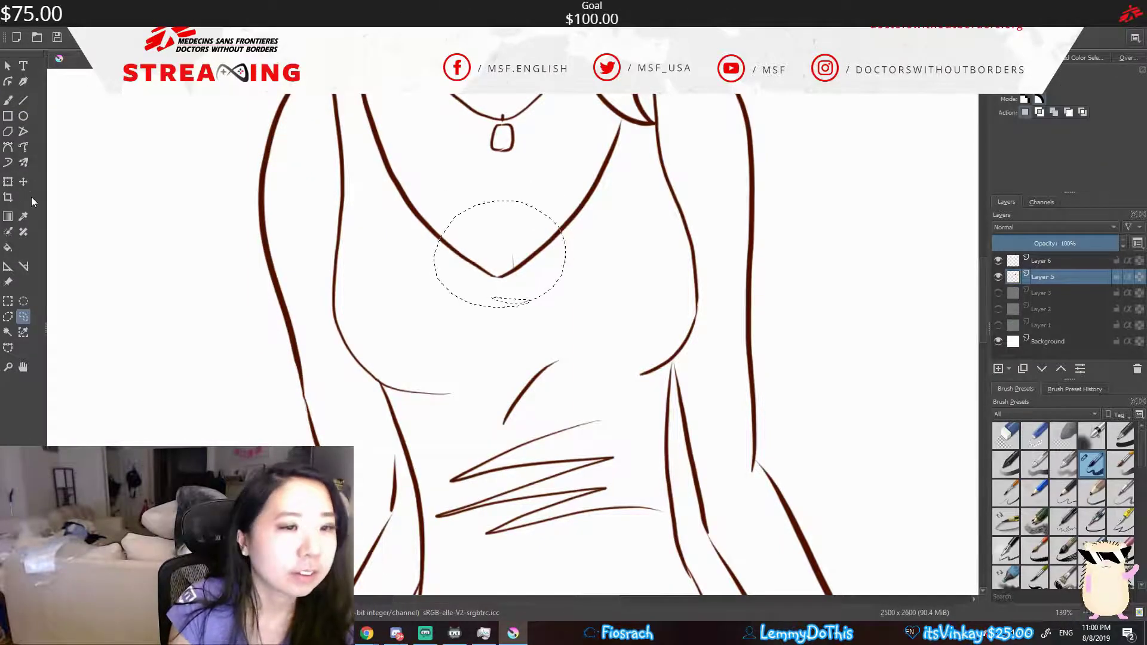
key(ctrl+t)
drag(574, 228, 577, 251)
key(Return)
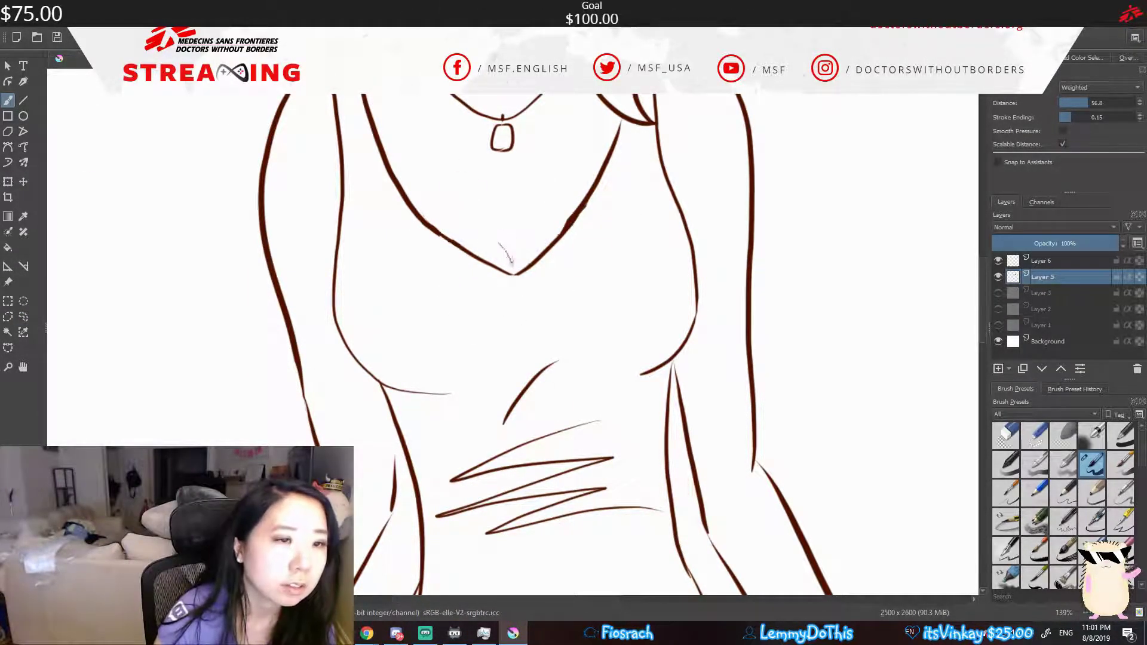
scroll(512, 263, down, 5)
scroll(694, 367, up, 5)
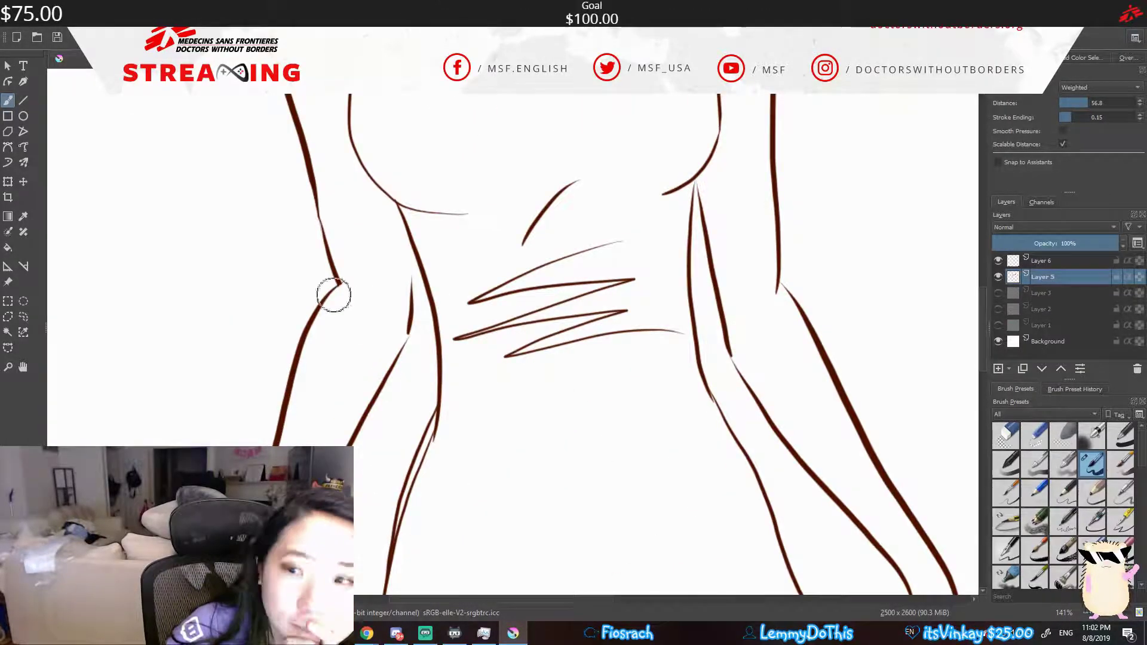
scroll(281, 328, down, 3)
scroll(401, 321, down, 2)
- Switch to Layer 6 and toggle Layer 5's visibility to compare the lines
key(Page_Up)
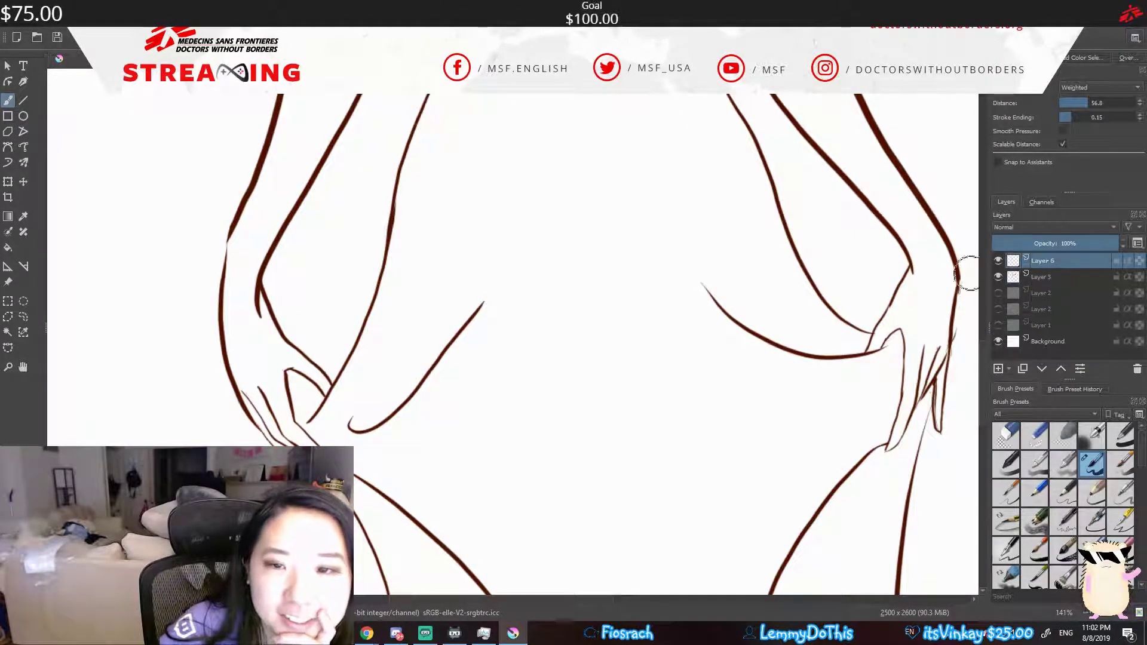
scroll(982, 354, down, 3)
scroll(982, 355, down, 3)
scroll(985, 304, down, 5)
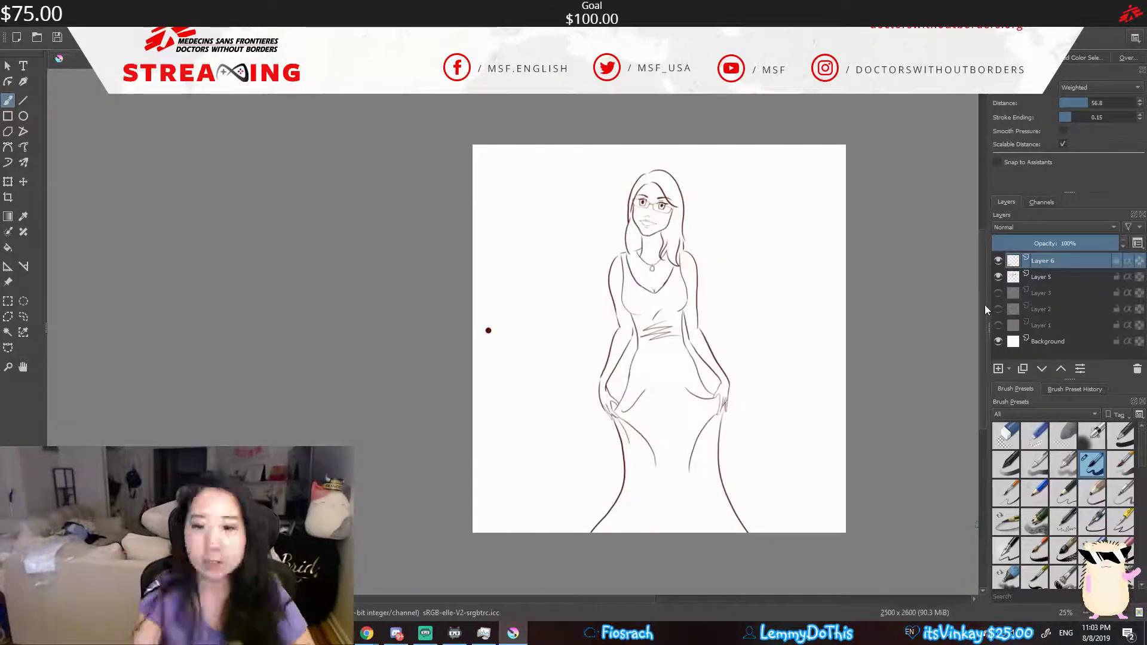
click(999, 276)
- On a new flat-colour layer, paint the dress light blue with a softer brush
key(Insert)
click(1086, 57)
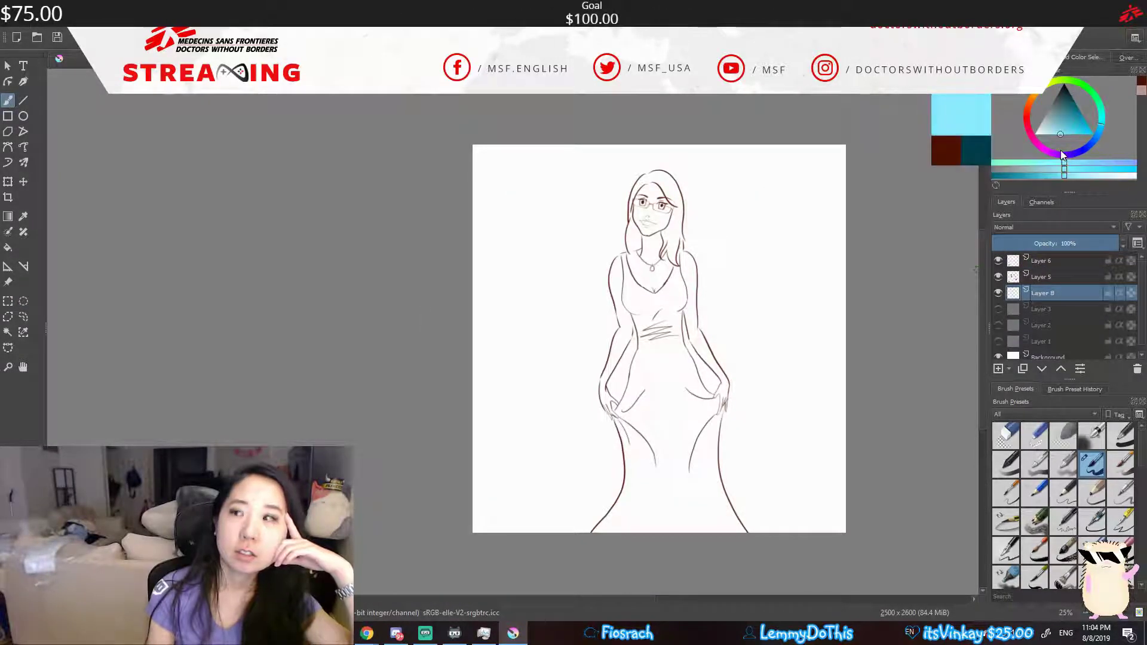
click(1121, 436)
mouse_move(686, 492)
mouse_down()
mouse_move(657, 466)
mouse_move(651, 287)
mouse_move(601, 478)
mouse_up()
key(ctrl+z)
key(ctrl+z)
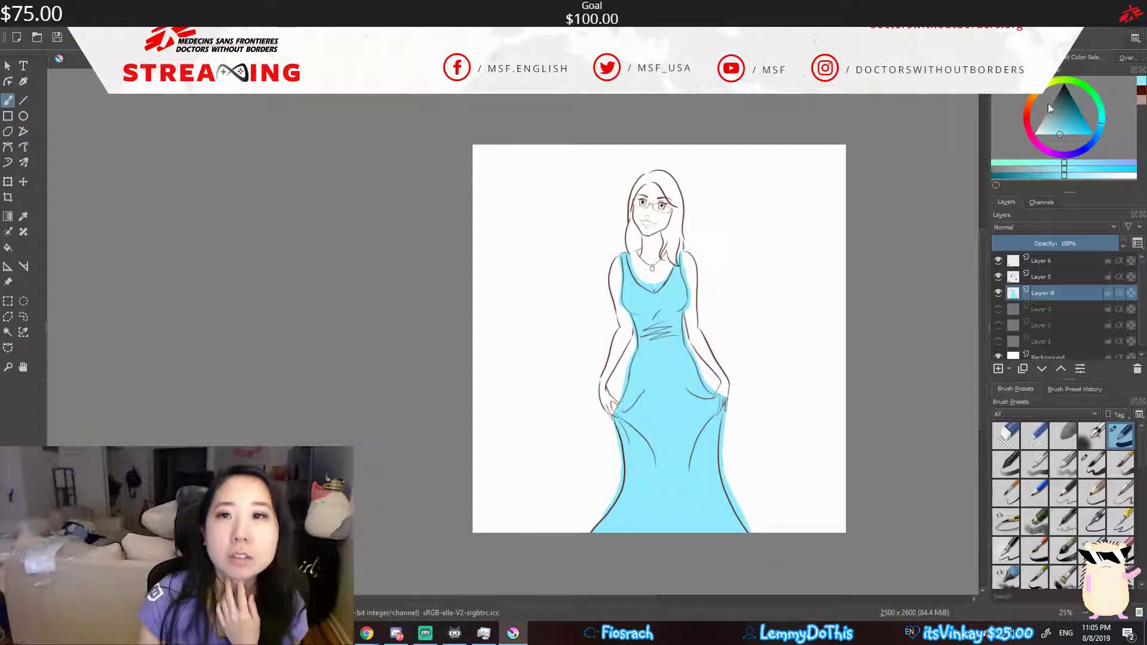
- Paint pale skin tone on the arms, face, neck and chest, removing stray blue from the pendant
click(1101, 128)
click(1043, 134)
drag(616, 263, 616, 413)
drag(696, 251, 720, 400)
drag(652, 191, 652, 287)
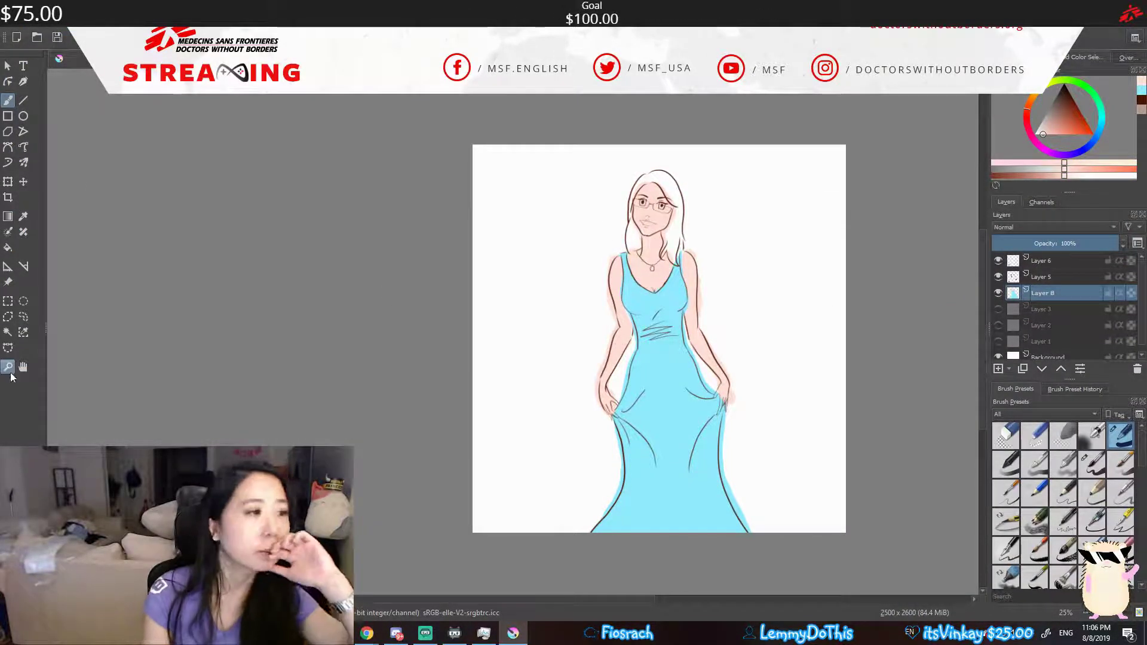
scroll(684, 261, up, 5)
ctrl+click(505, 290)
key(ctrl+z)
ctrl+click(374, 210)
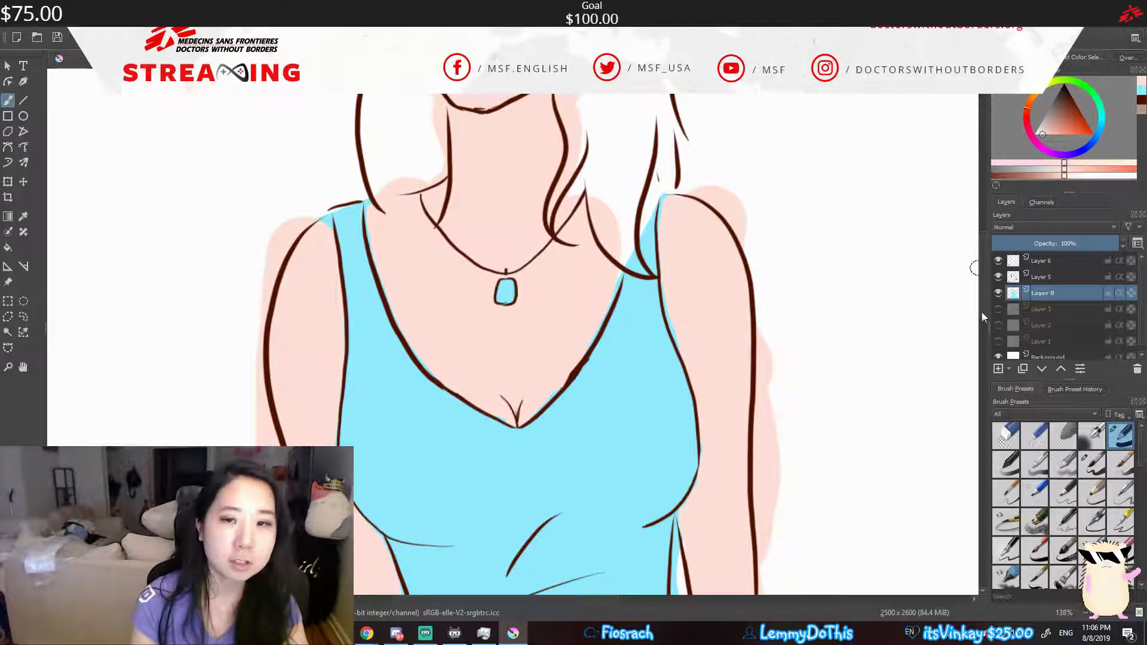
- Shade the lips a light pink
scroll(982, 317, up, 5)
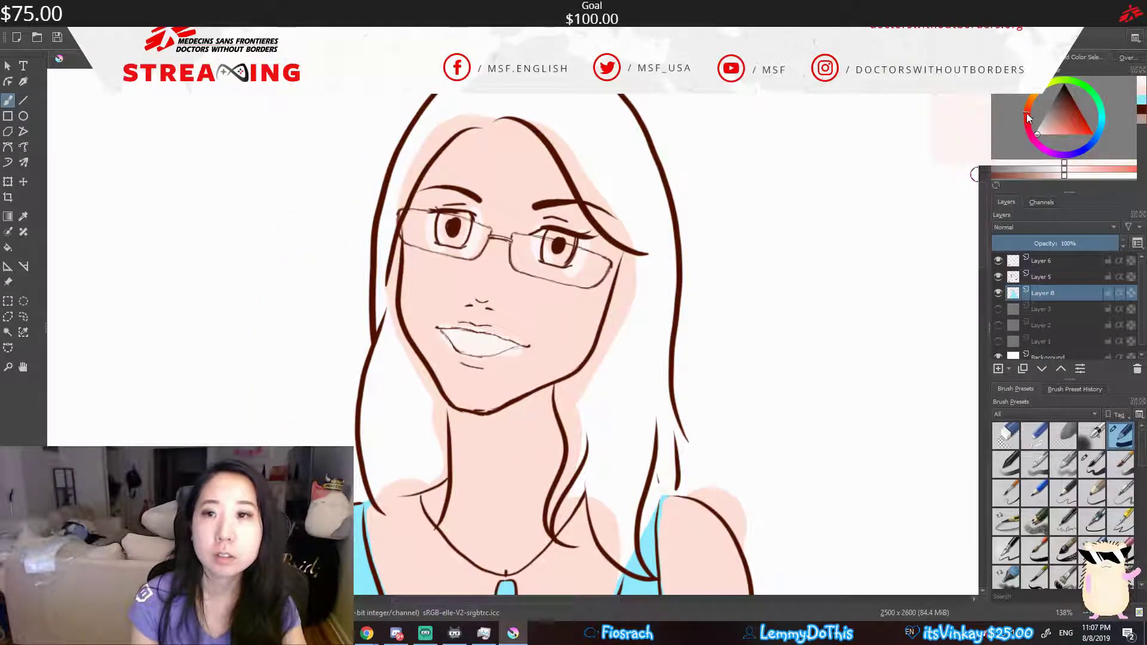
click(1042, 134)
drag(443, 334, 526, 356)
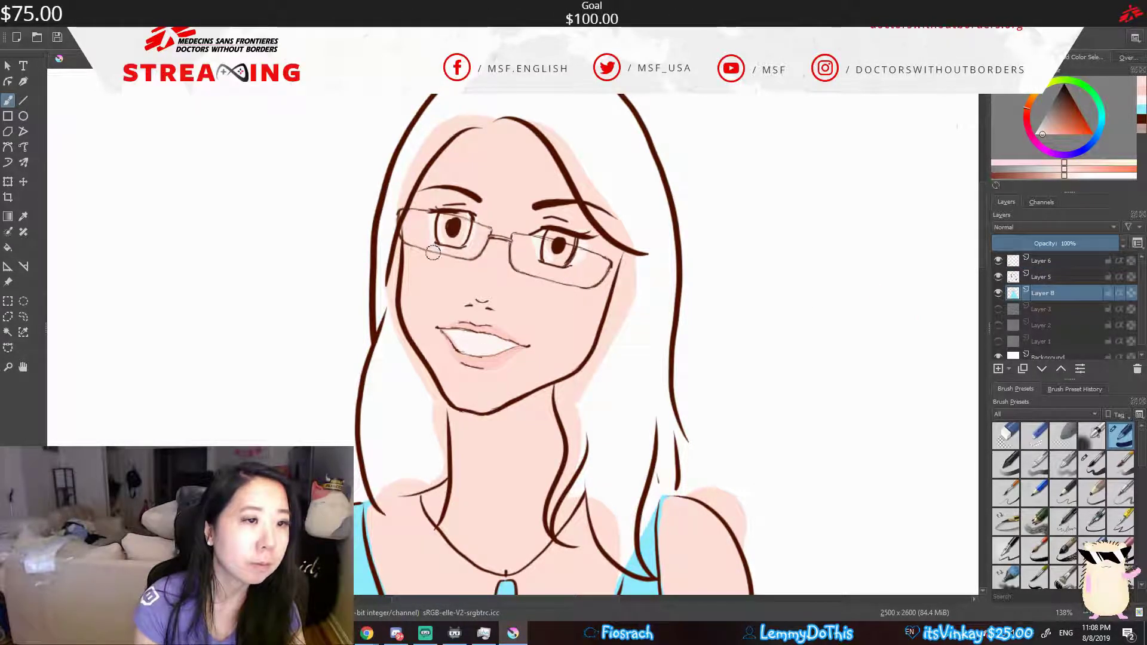
- Paint both irises brown and fill the right-side hair brown up to the glasses
click(1070, 98)
drag(559, 242, 559, 254)
drag(453, 224, 454, 239)
mouse_move(631, 311)
mouse_down()
mouse_move(644, 447)
mouse_move(657, 430)
mouse_move(589, 372)
mouse_up()
drag(622, 335, 642, 239)
drag(669, 359, 696, 430)
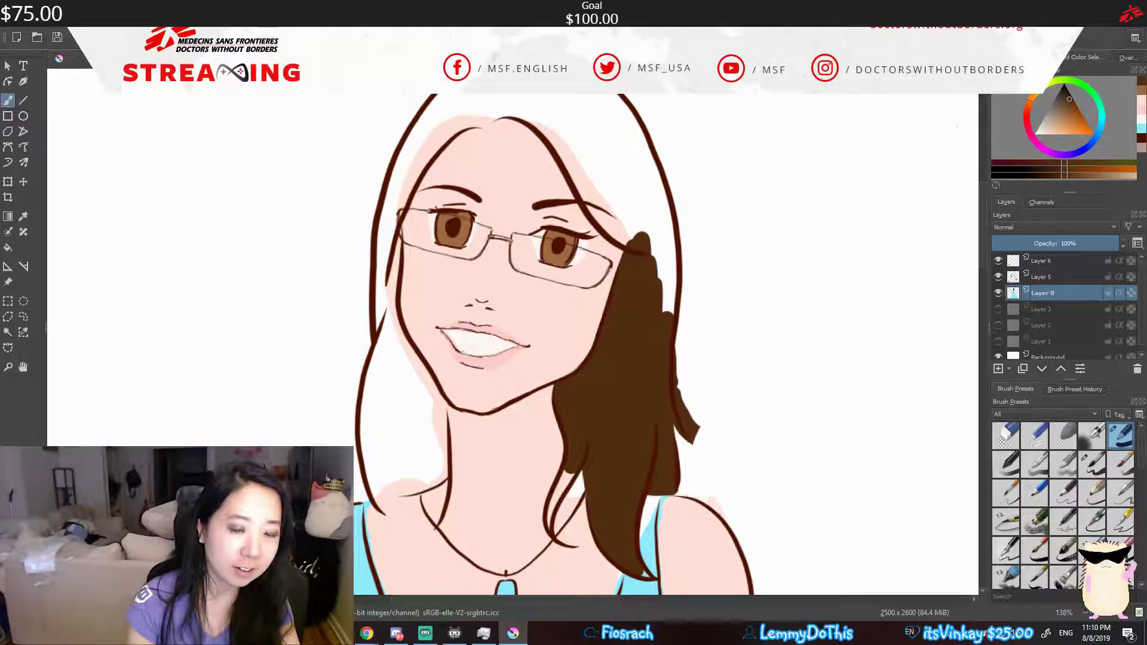
- Paint brown hair over the top of the head and down the other side
scroll(679, 251, up, 3)
mouse_move(658, 311)
mouse_down()
mouse_move(538, 186)
mouse_move(478, 149)
mouse_up()
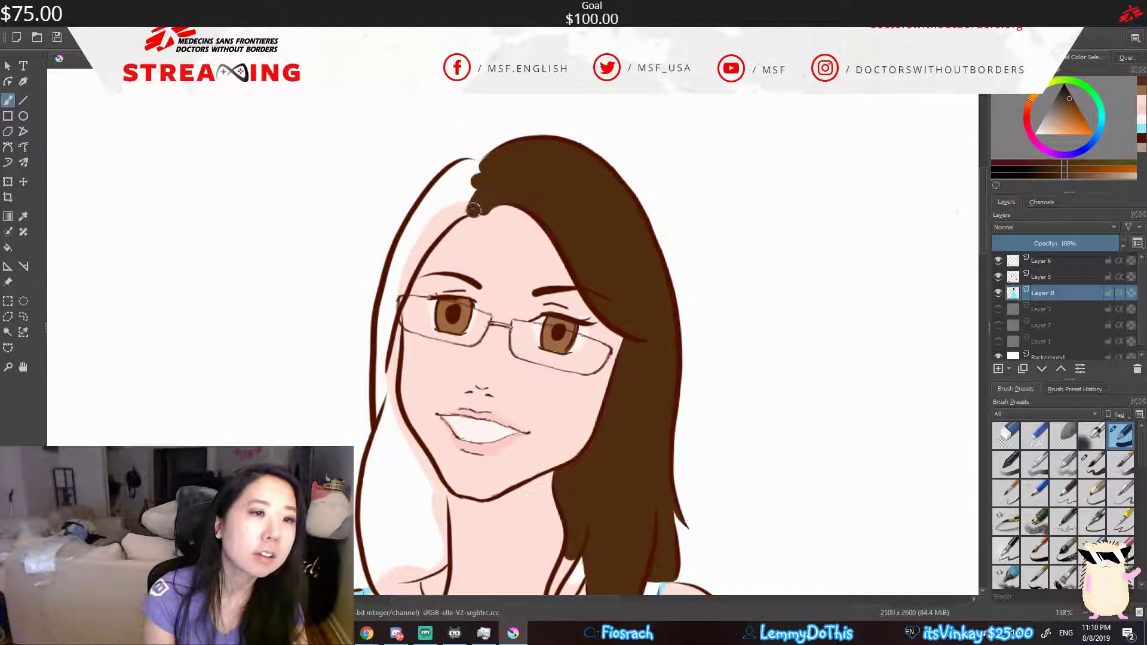
mouse_move(567, 144)
mouse_down()
mouse_move(441, 187)
mouse_move(401, 251)
mouse_move(383, 358)
mouse_move(389, 448)
mouse_up()
scroll(389, 448, down, 4)
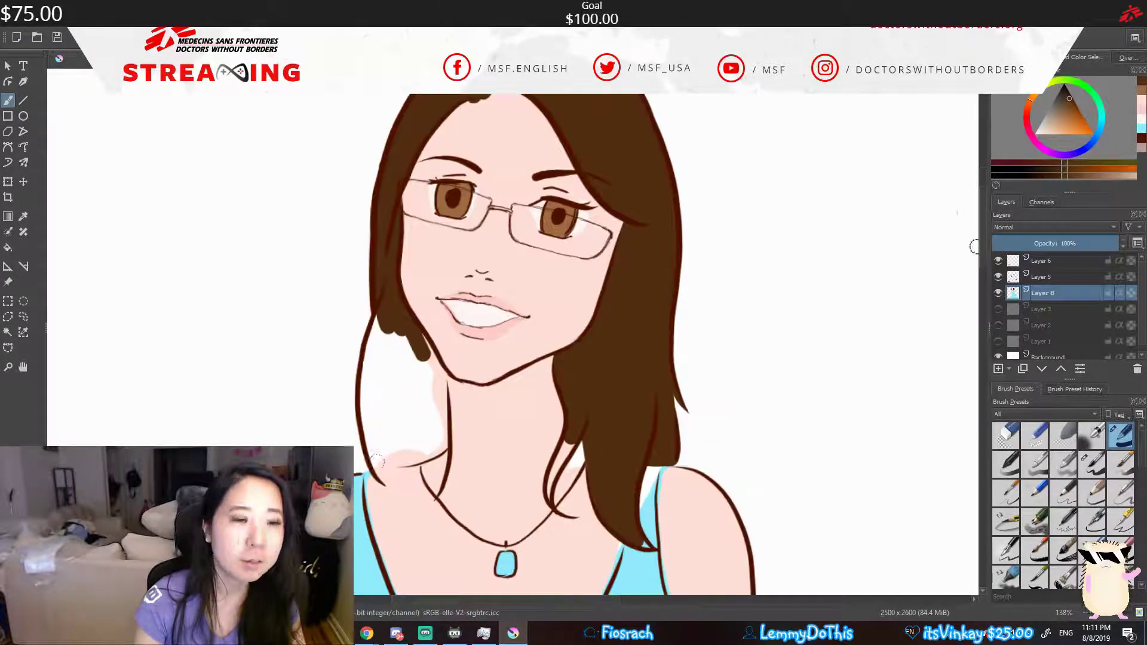
drag(387, 350, 391, 430)
mouse_move(370, 460)
mouse_down()
mouse_move(438, 380)
mouse_move(394, 442)
mouse_up()
scroll(676, 402, down, 6)
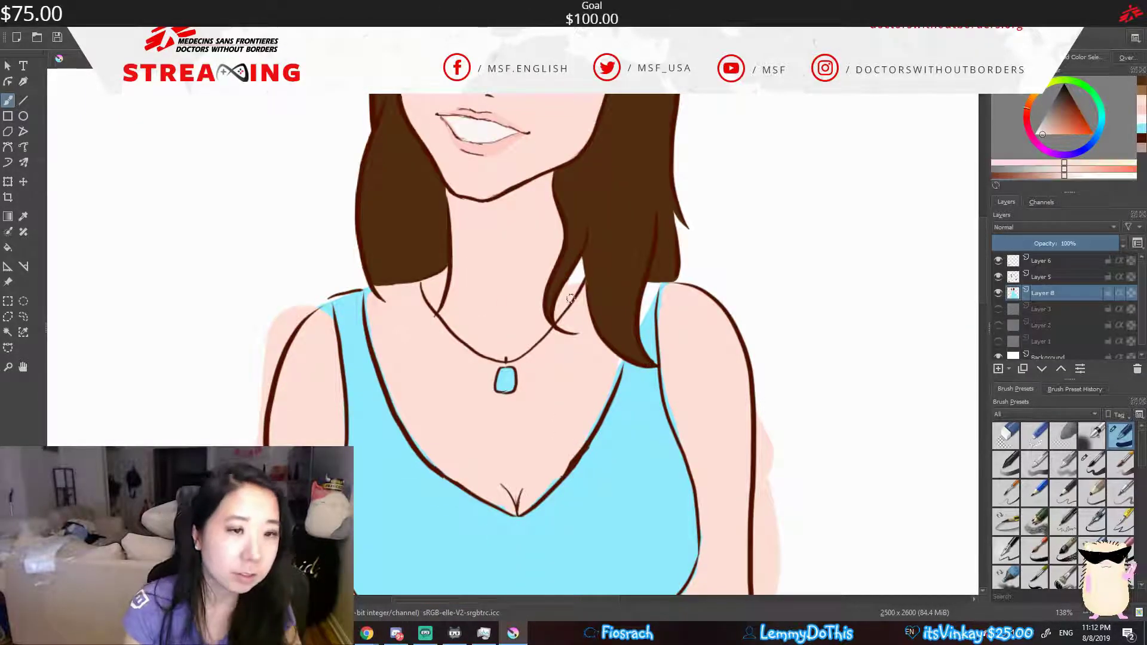
- Reshape the jaw line on Layer 5 with a cage transform
key(2)
ctrl+scroll(512, 397, up, 5)
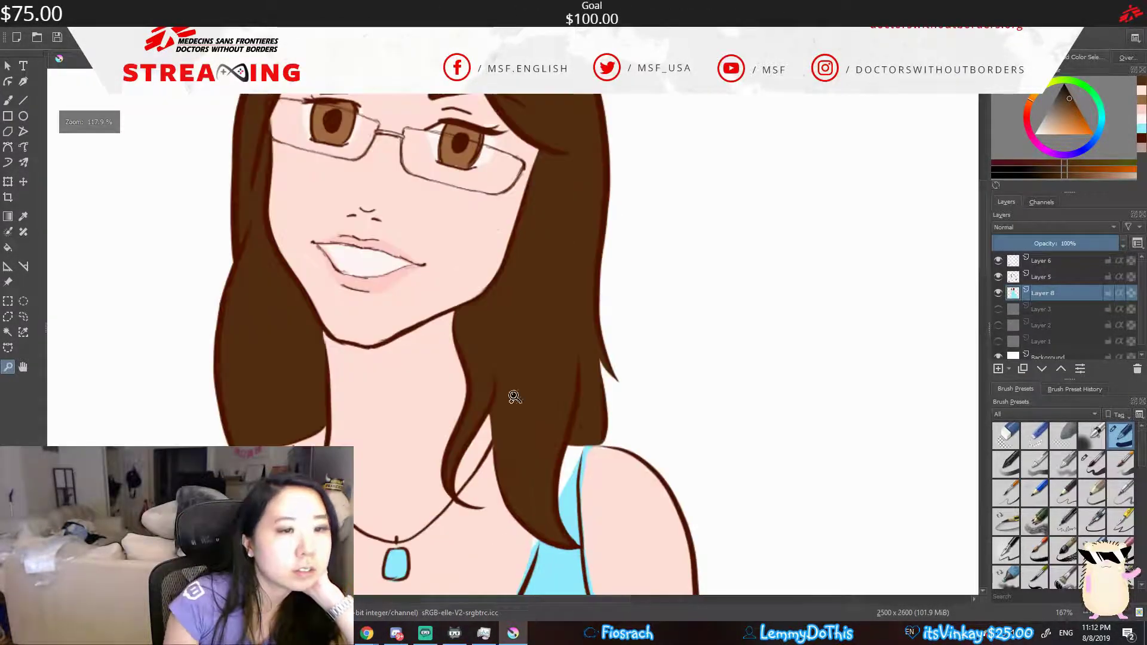
key(ctrl+t)
key(Page_Up)
key(ctrl+t)
right_click(478, 317)
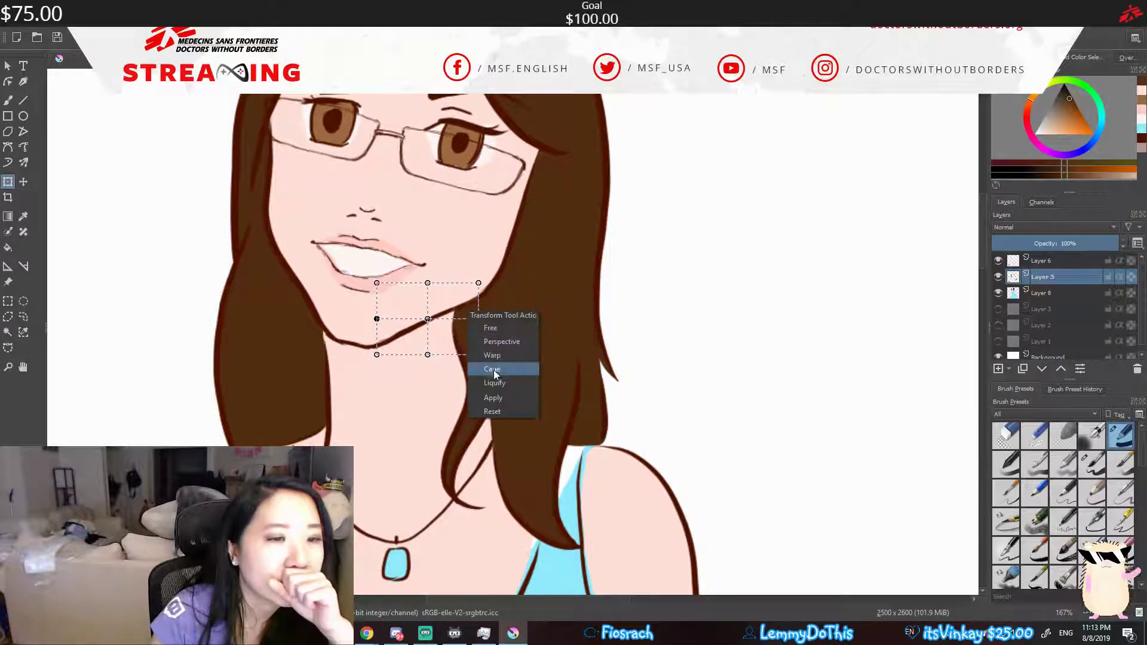
click(502, 371)
key(Return)
- Return to the brush and sample the light skin pink from the face
key(Page_Up)
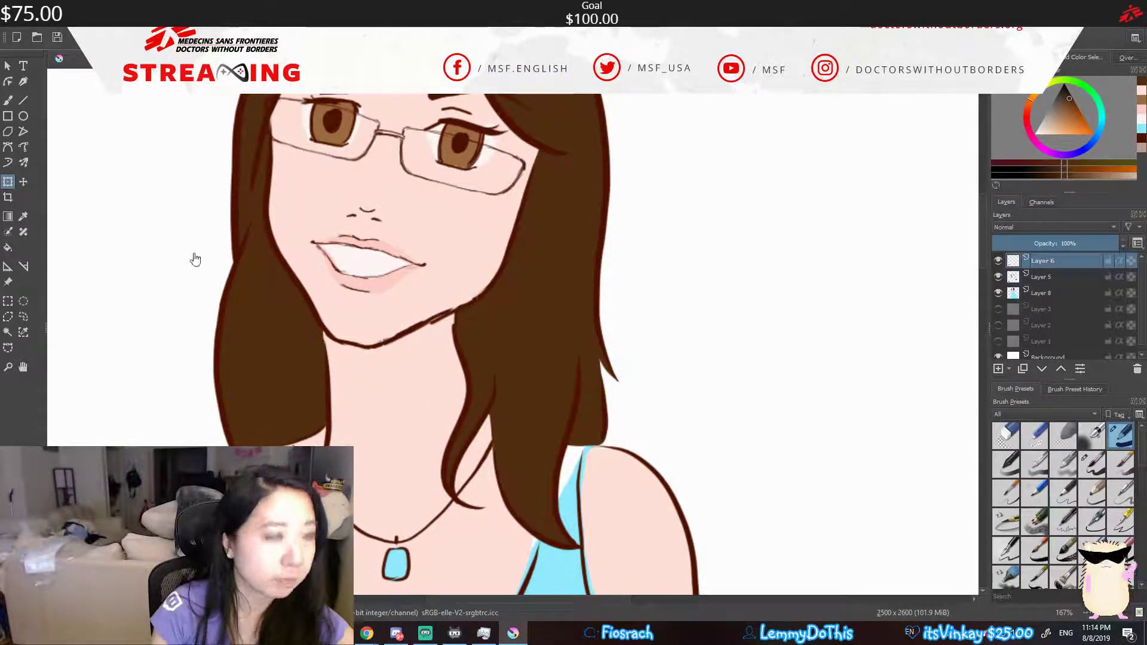
key(b)
key(Page_Down)
key(Page_Down)
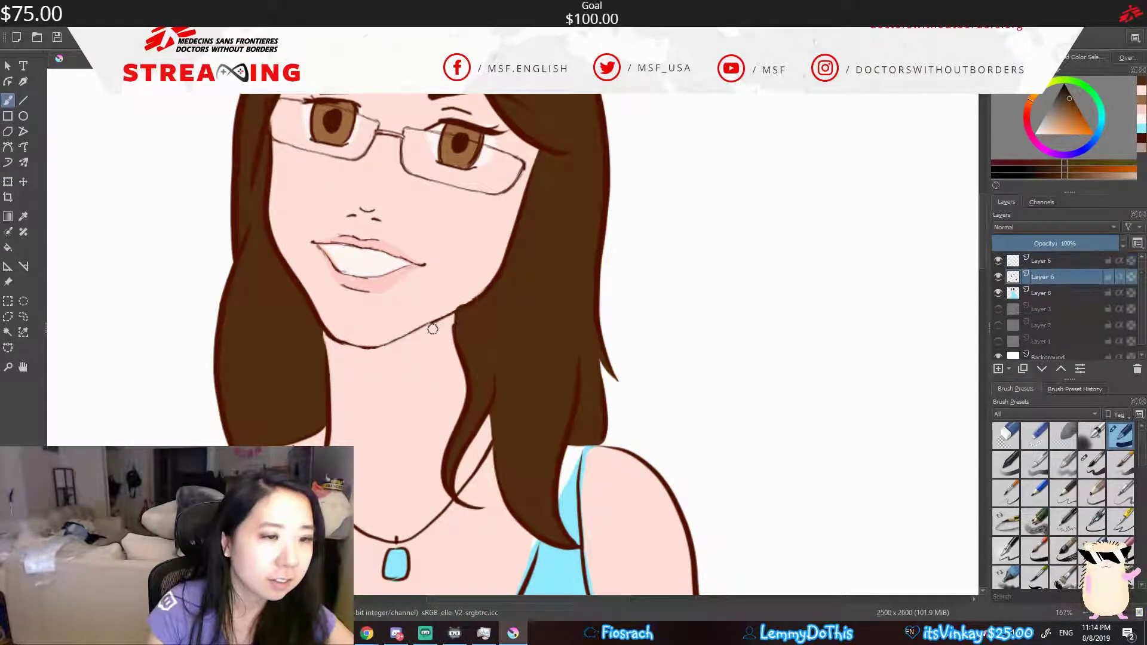
ctrl+click(486, 293)
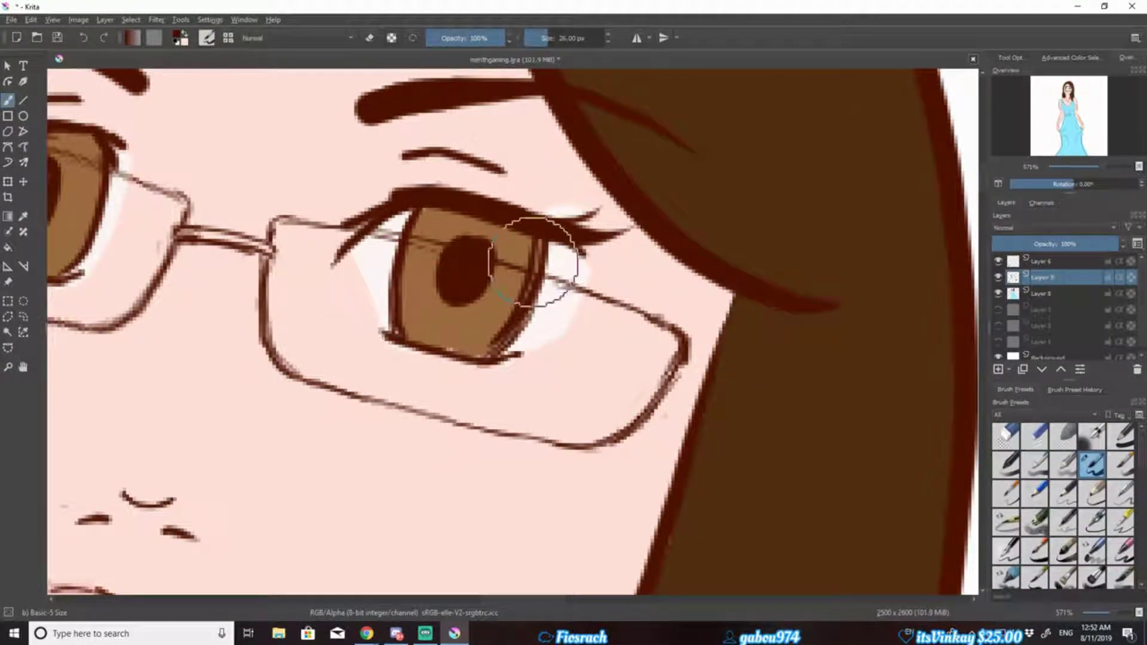
- Switch to the Basic-5 Size brush from the pop-up palette
right_click(303, 230)
click(306, 162)
right_click(422, 231)
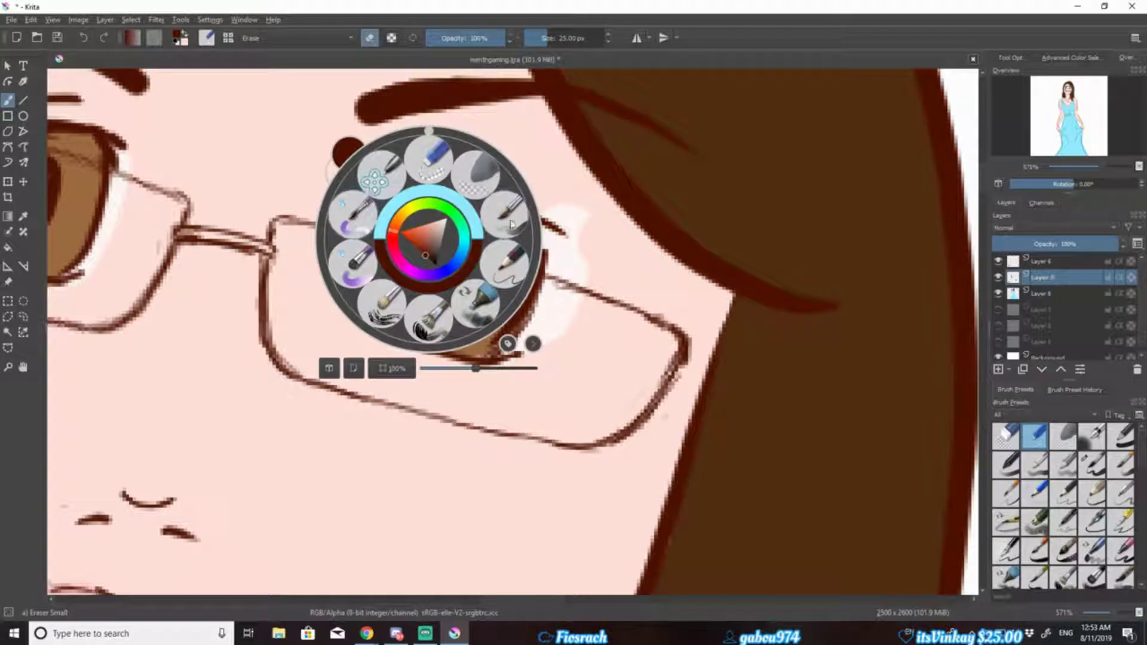
click(353, 209)
right_click(374, 230)
click(353, 179)
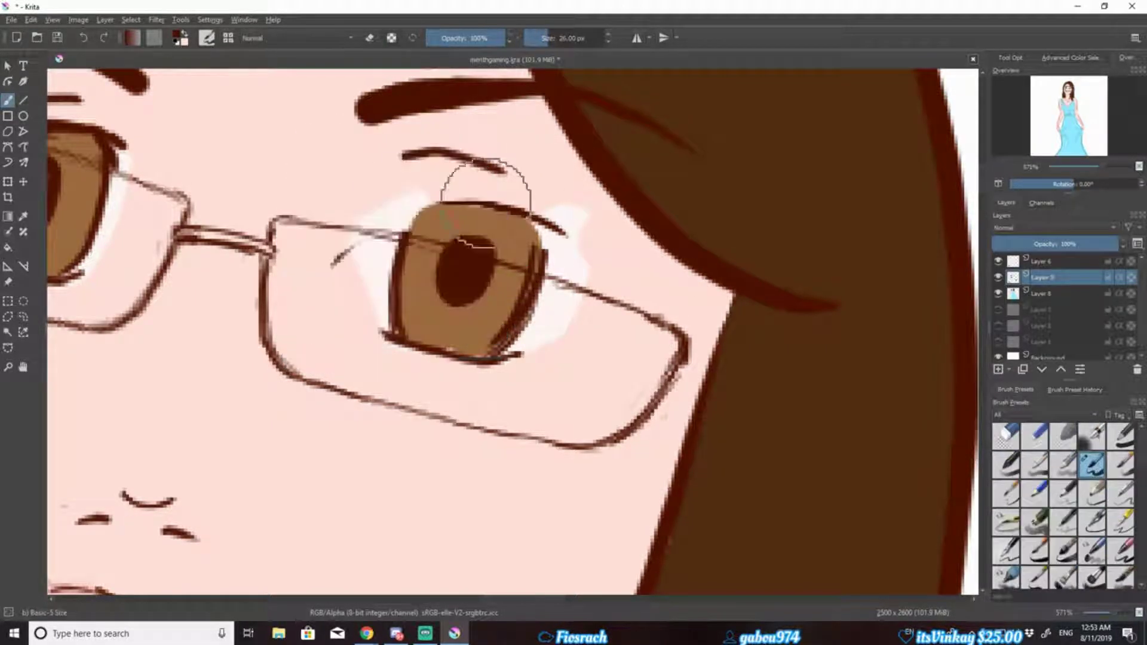
- Draw the right eye's thick flicked upper lid, upper lashes and lower lid line
drag(332, 264, 418, 201)
key(ctrl+y)
key(ctrl+z)
drag(343, 272, 639, 263)
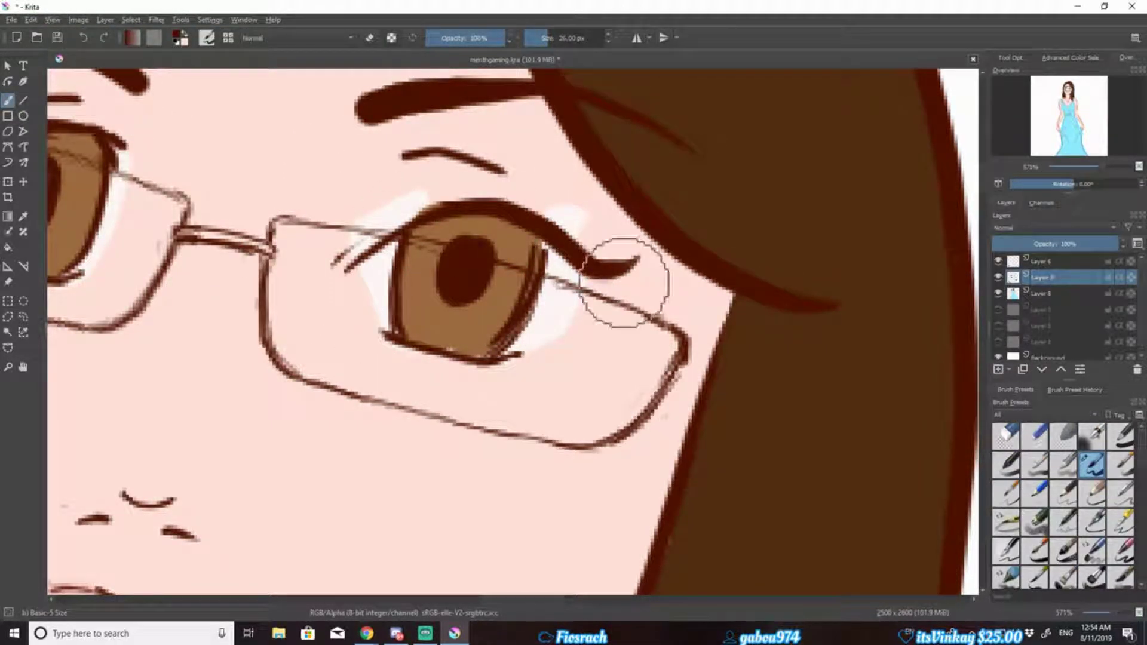
drag(526, 215, 574, 190)
drag(454, 203, 490, 173)
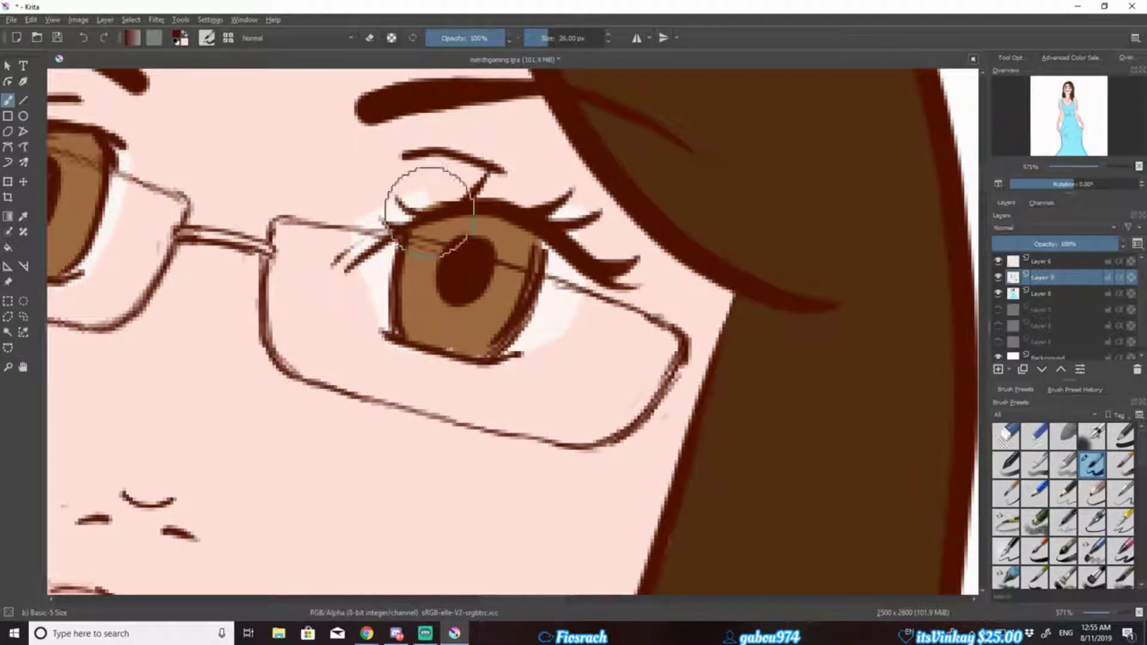
mouse_move(365, 322)
mouse_down()
mouse_move(538, 350)
mouse_move(579, 316)
mouse_up()
- Erase the old eyelid crease, redraw it as a new arc, and trim the iris bottom
click(1035, 437)
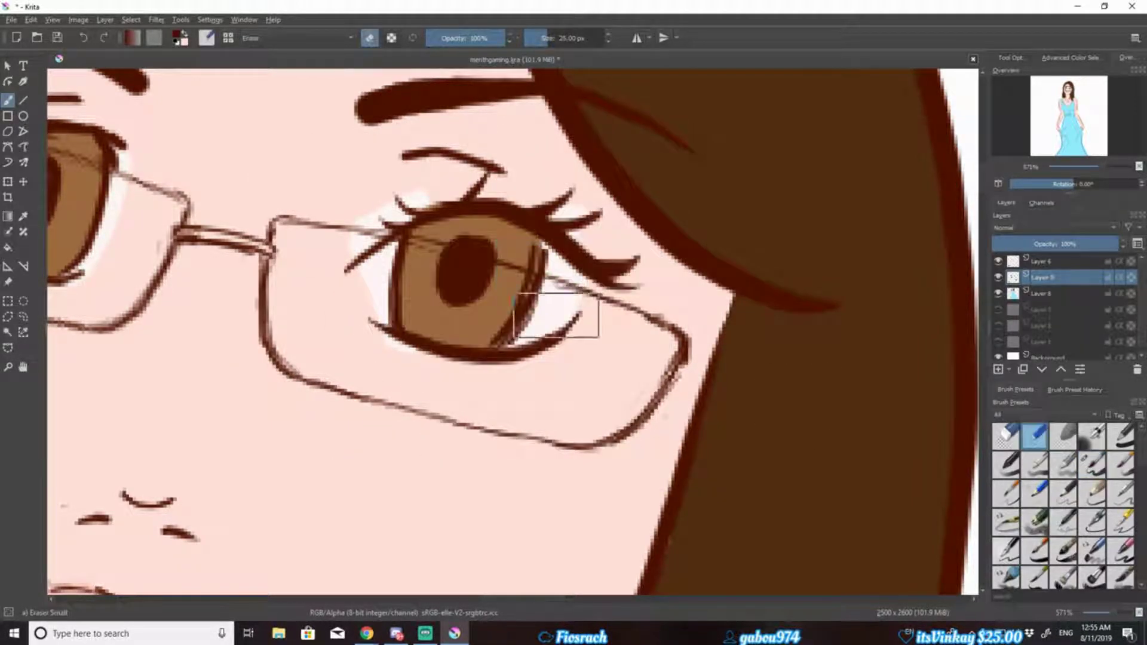
drag(407, 154, 453, 146)
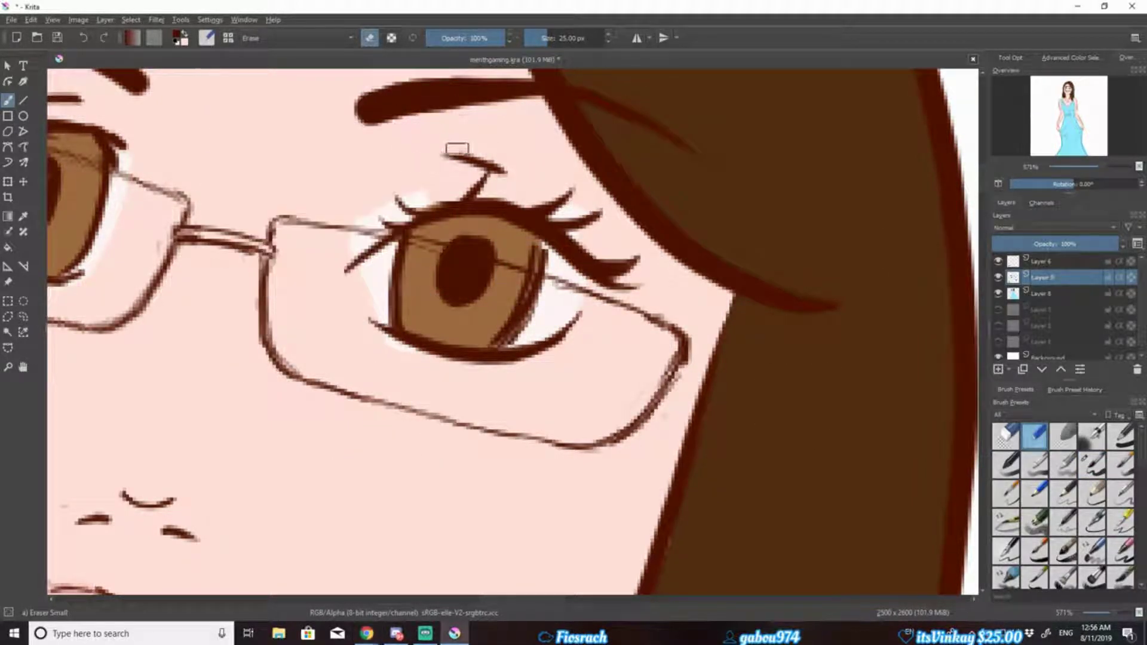
key(slash)
drag(377, 206, 597, 209)
key(slash)
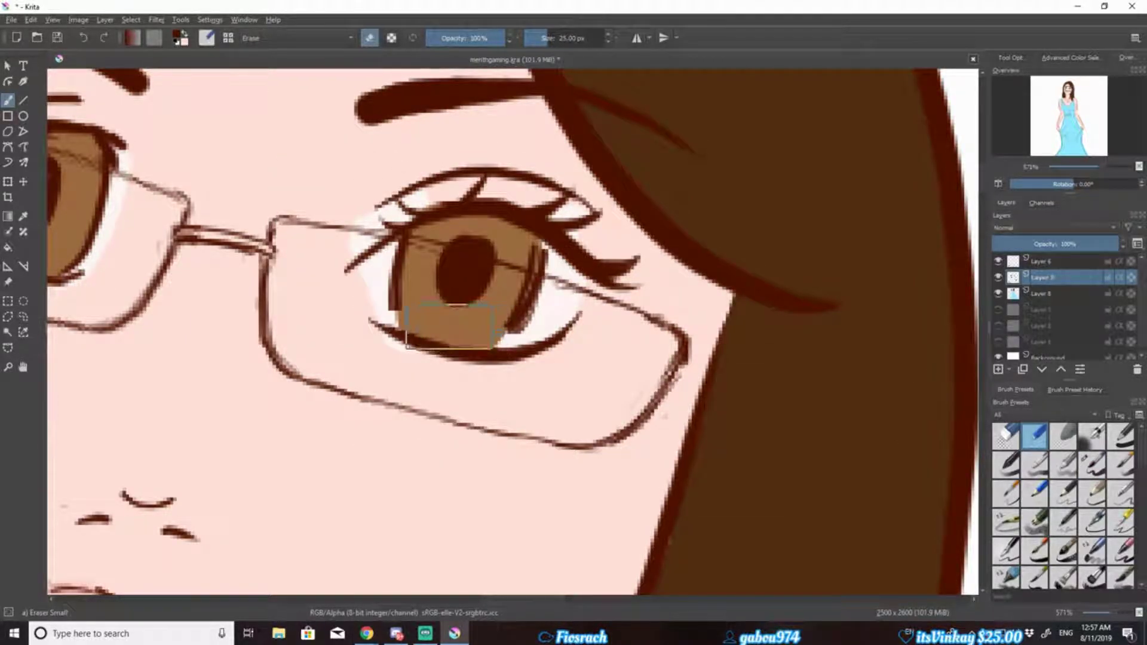
drag(474, 346, 454, 329)
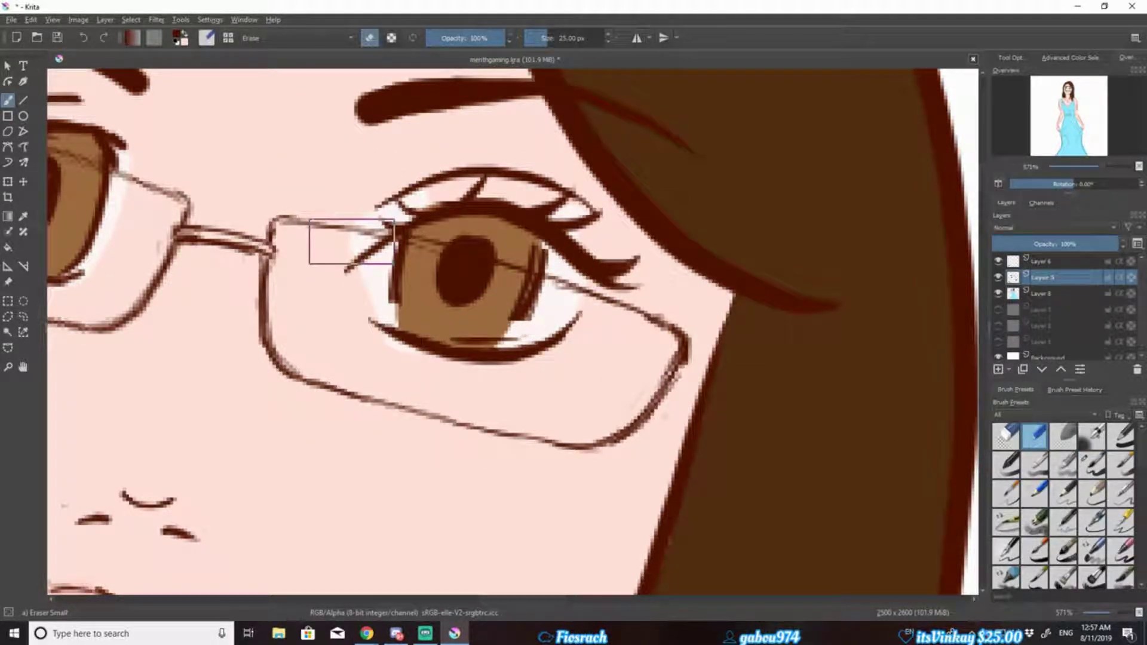
- Paint pink at the eye's corner and lower edge with Wet Paint Details
click(1043, 293)
key(slash)
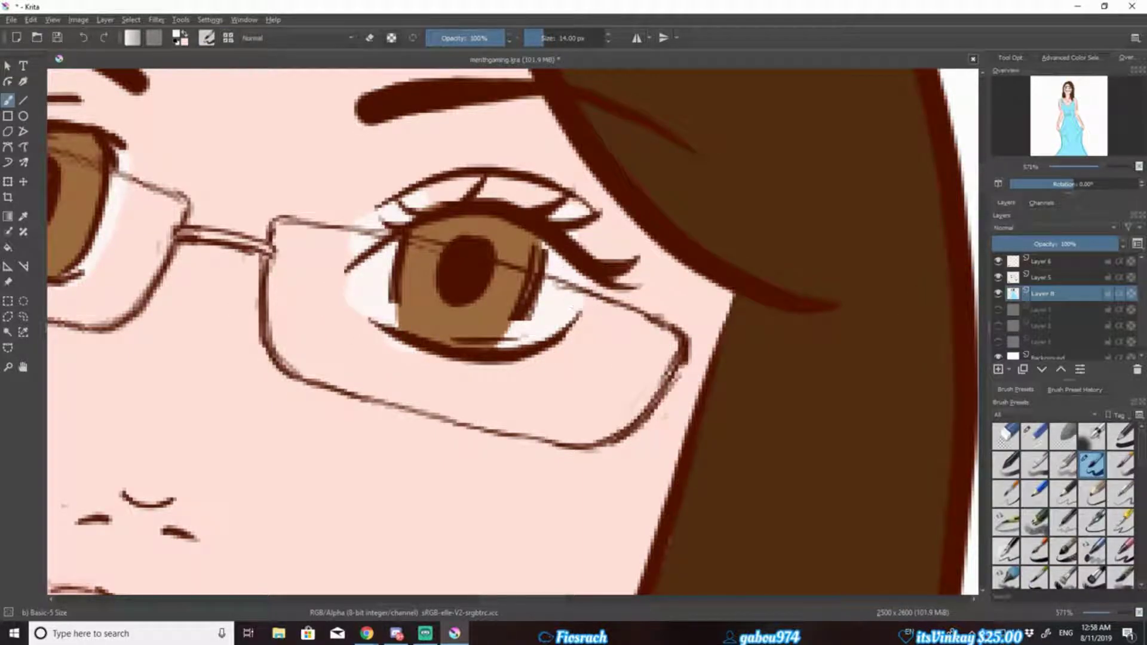
right_click(553, 382)
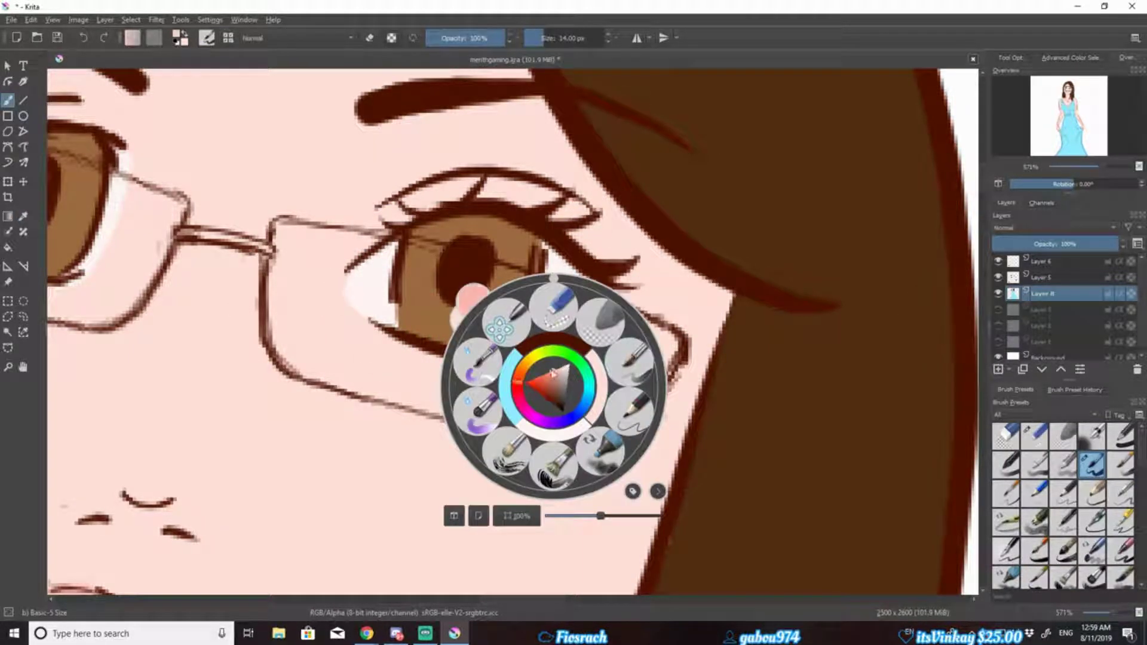
click(478, 359)
drag(570, 356, 440, 341)
mouse_move(359, 269)
mouse_down()
mouse_move(338, 299)
mouse_move(407, 329)
mouse_up()
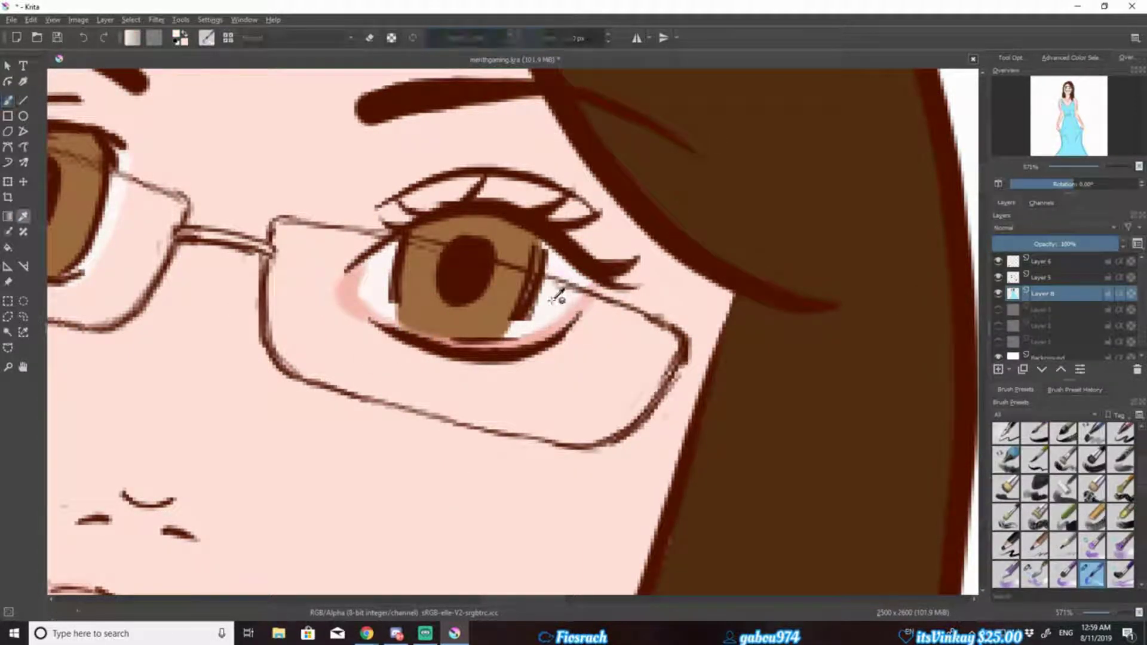
- Paint soft pink blush around the right eye with the Wet Paint brush
right_click(550, 205)
right_click(487, 210)
click(442, 280)
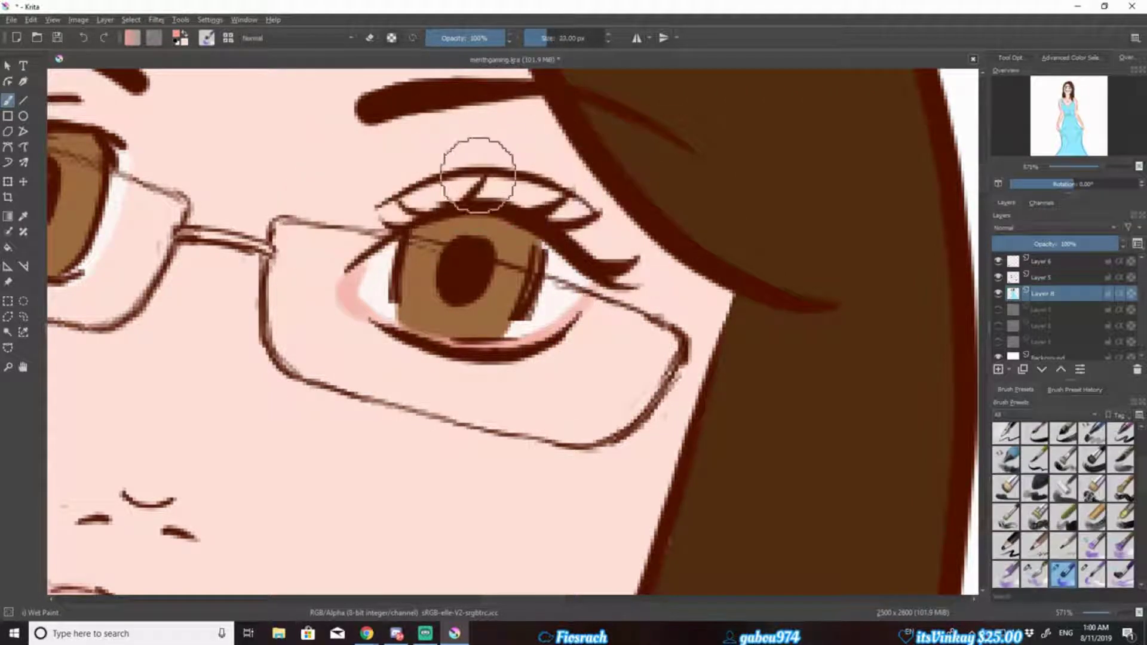
mouse_move(474, 174)
mouse_down()
mouse_move(559, 349)
mouse_move(494, 359)
mouse_up()
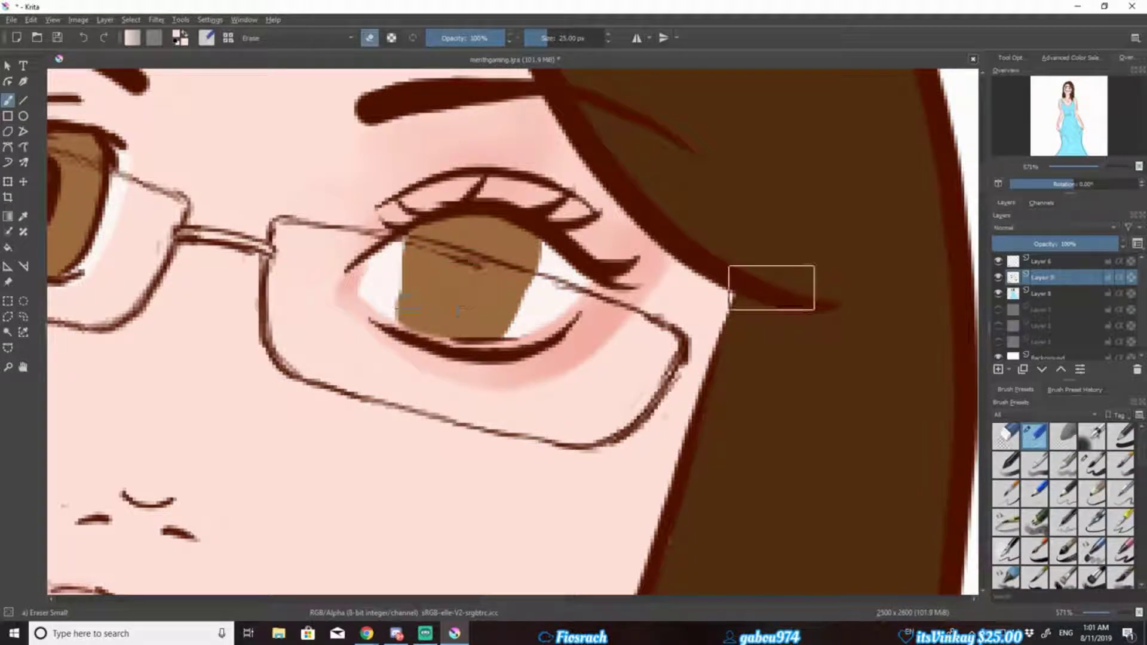
right_click(481, 319)
click(1092, 465)
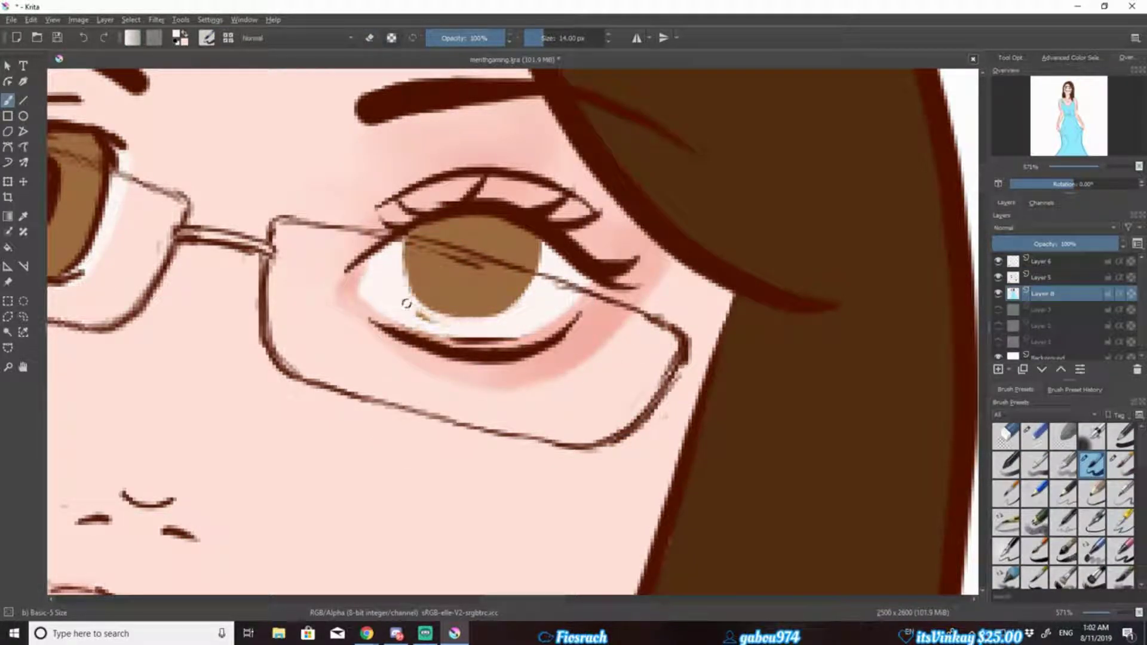
key(minus)
scroll(407, 210, up, 2)
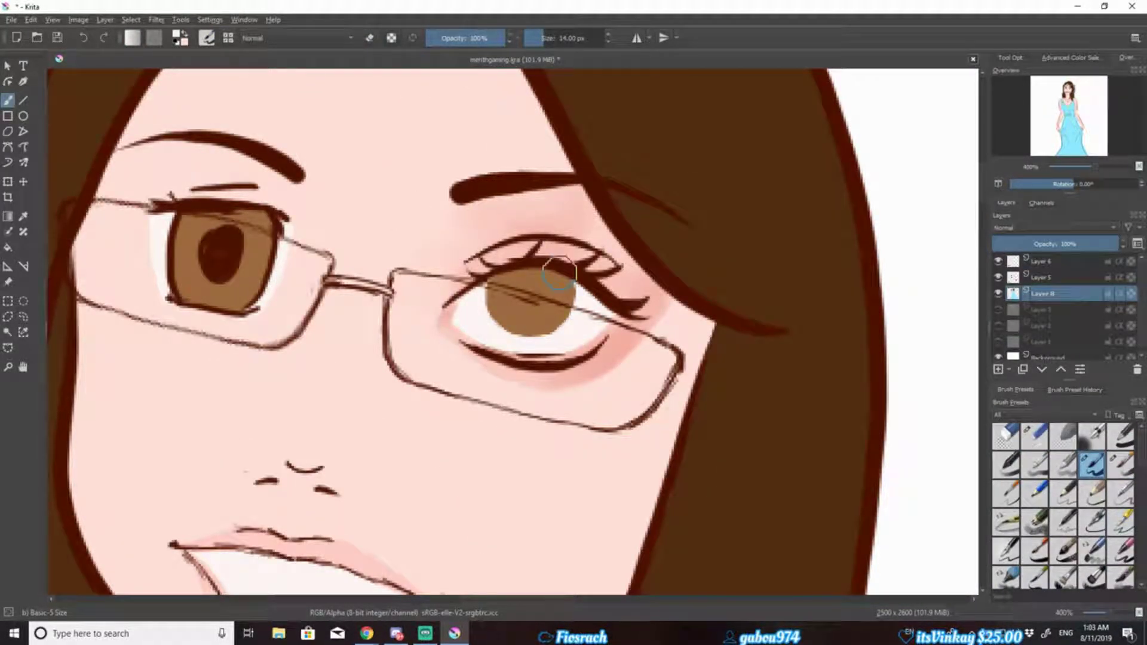
- Blend the right iris with Blender Basic and paint pale blue shading on the eye white on a new layer
right_click(410, 225)
click(466, 320)
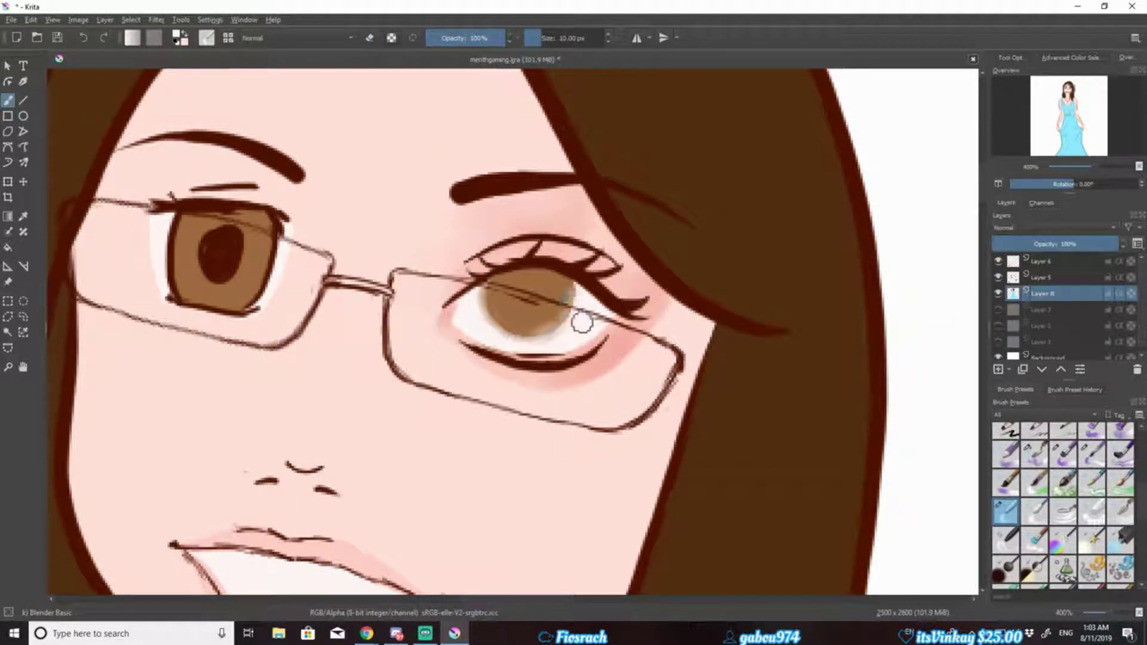
click(998, 369)
right_click(461, 333)
click(418, 269)
drag(455, 317, 496, 293)
drag(574, 299, 613, 317)
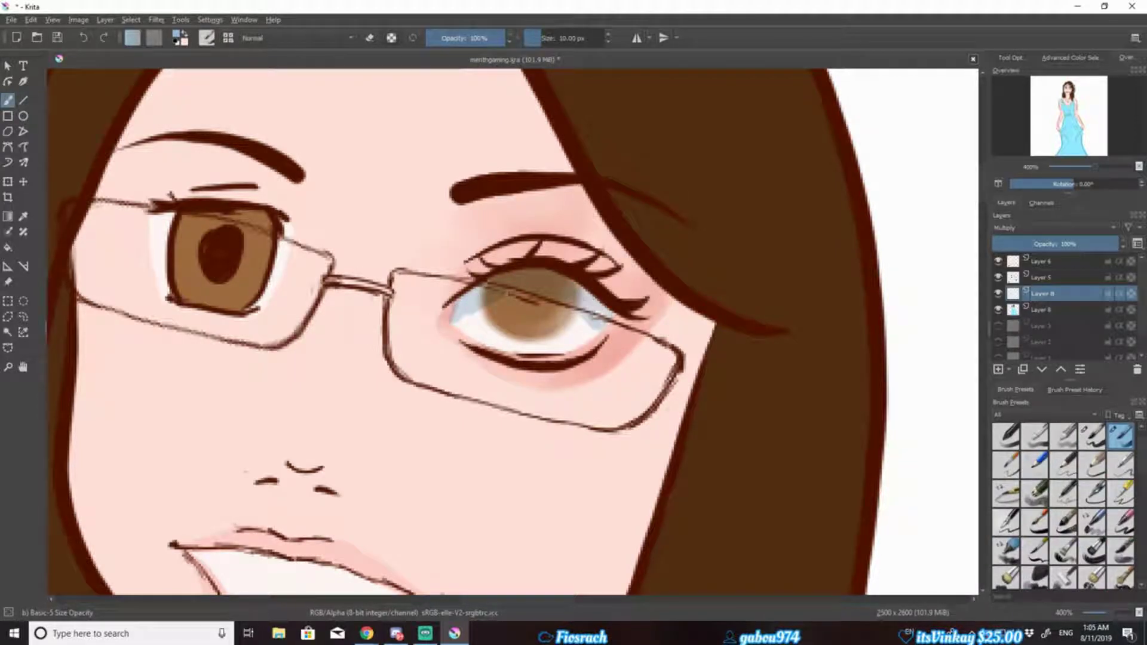
key(slash)
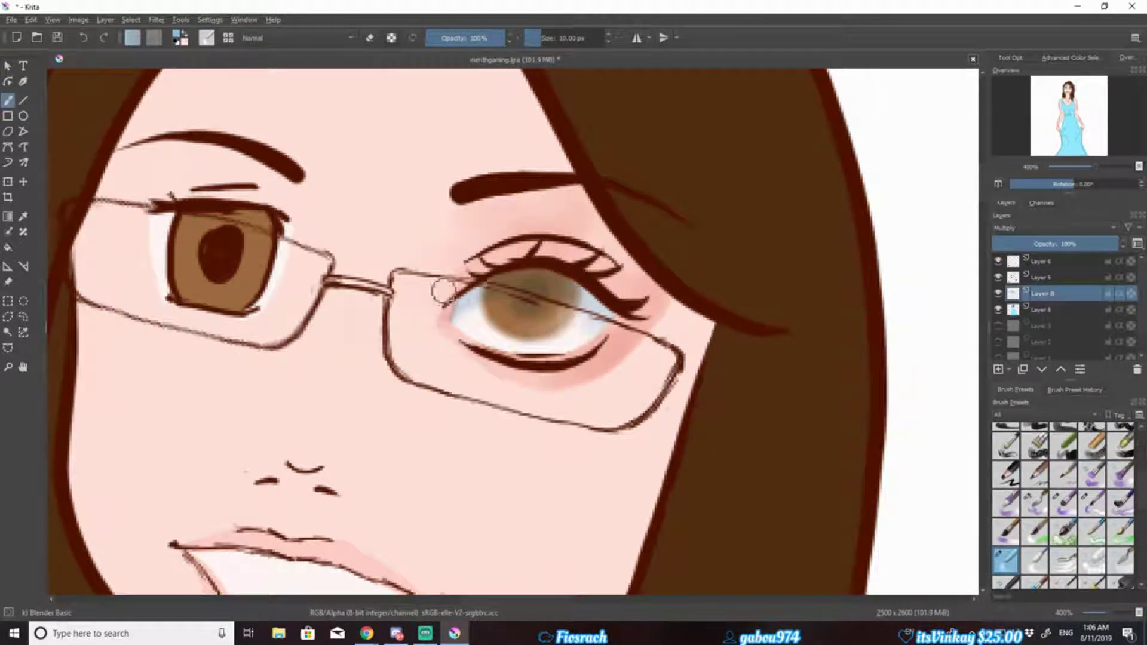
- Rename the top layer to highlights and set the paint colour to pale cream
key(e)
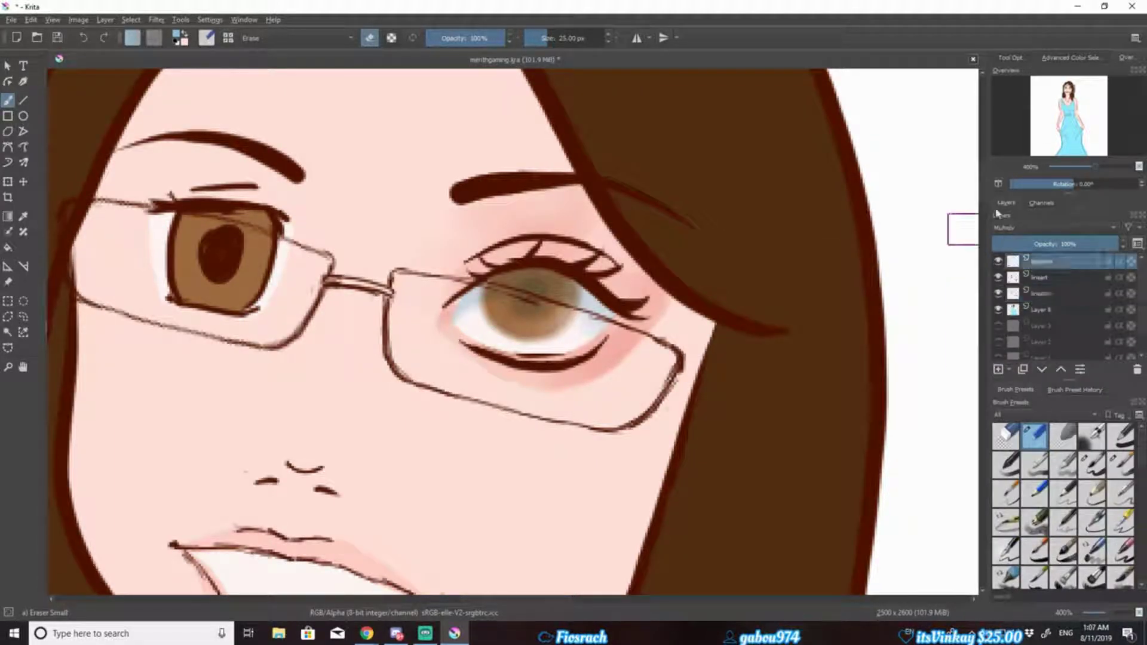
key(Return)
right_click(534, 329)
click(532, 328)
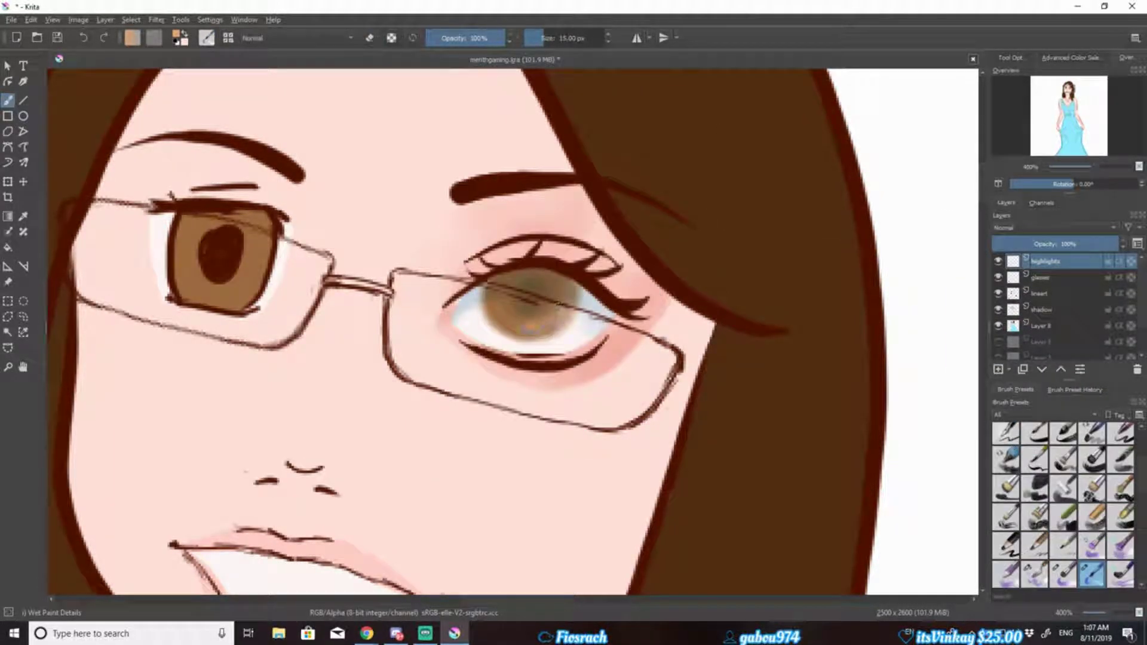
right_click(526, 308)
click(515, 305)
- Dab white catchlights on the right iris with the Basic-5 Size brush
right_click(496, 311)
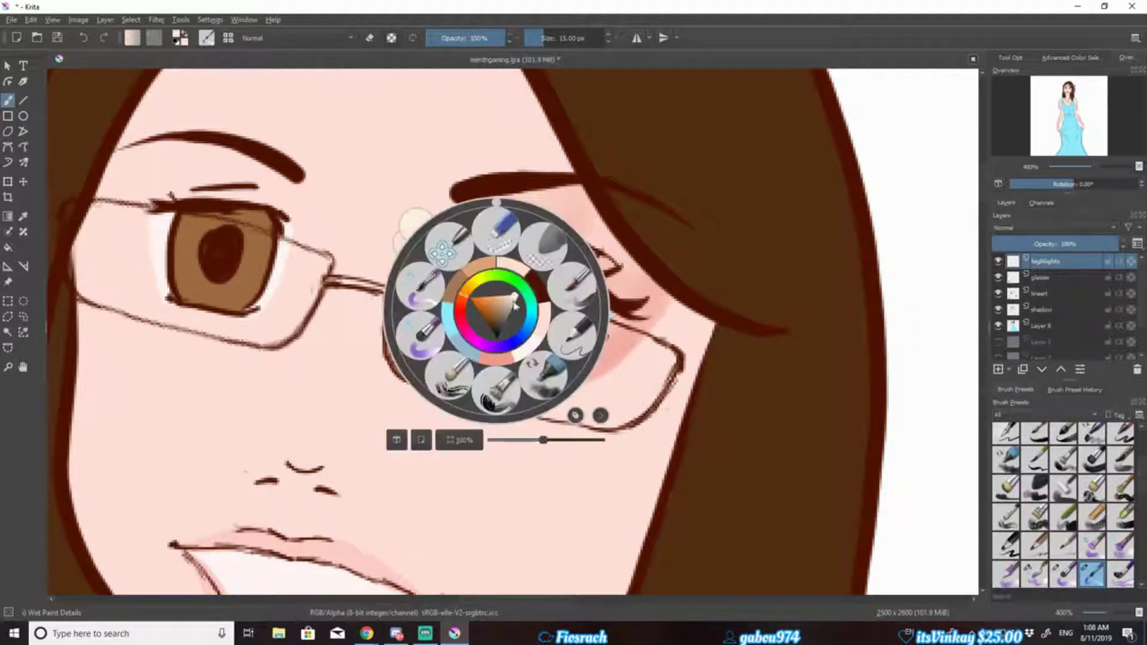
click(515, 306)
right_click(530, 275)
click(569, 337)
click(529, 288)
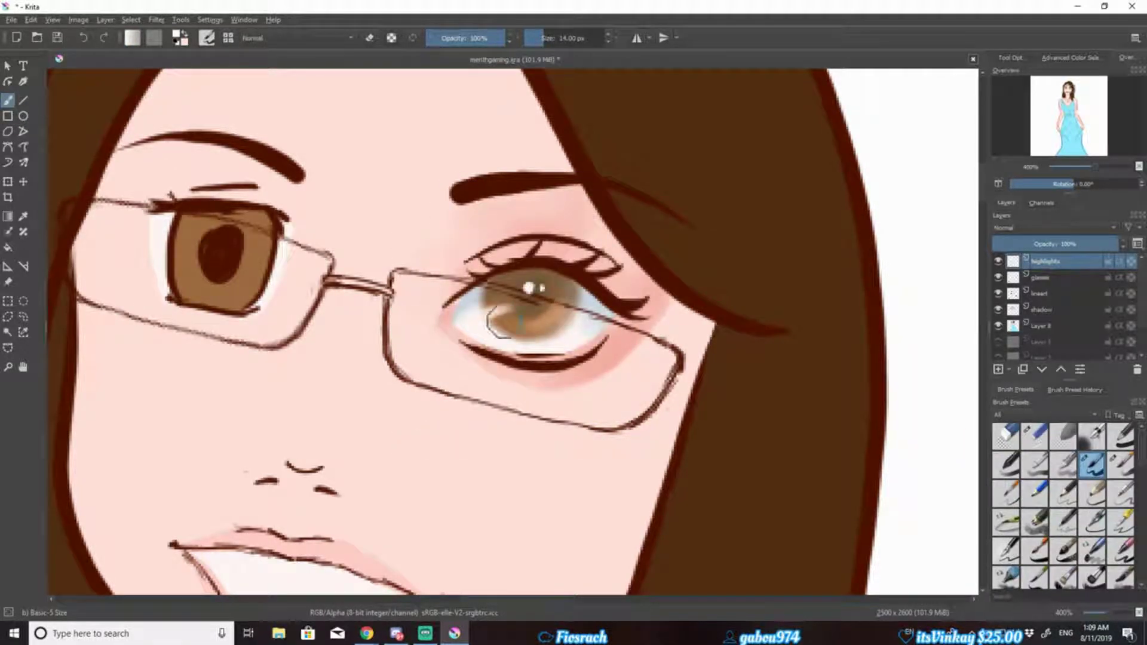
right_click(620, 343)
click(568, 345)
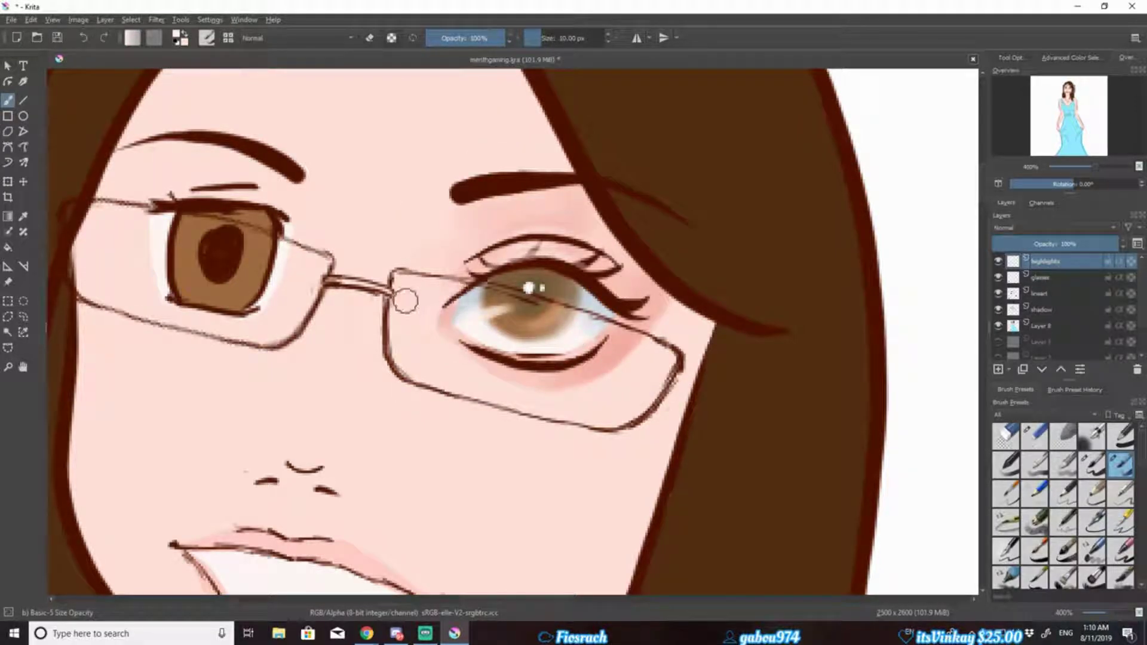
- Draw short lower lashes under the right eye on the lineart layer, undoing extra strokes
scroll(591, 510, down, 5)
scroll(948, 309, down, 5)
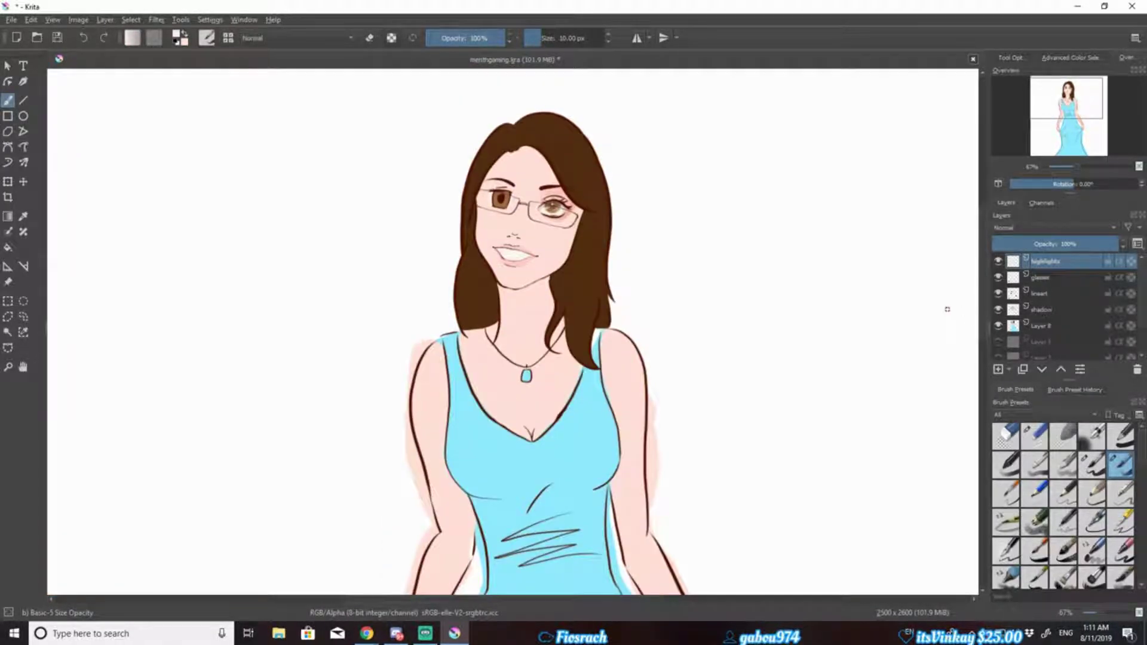
click(1058, 293)
key(e)
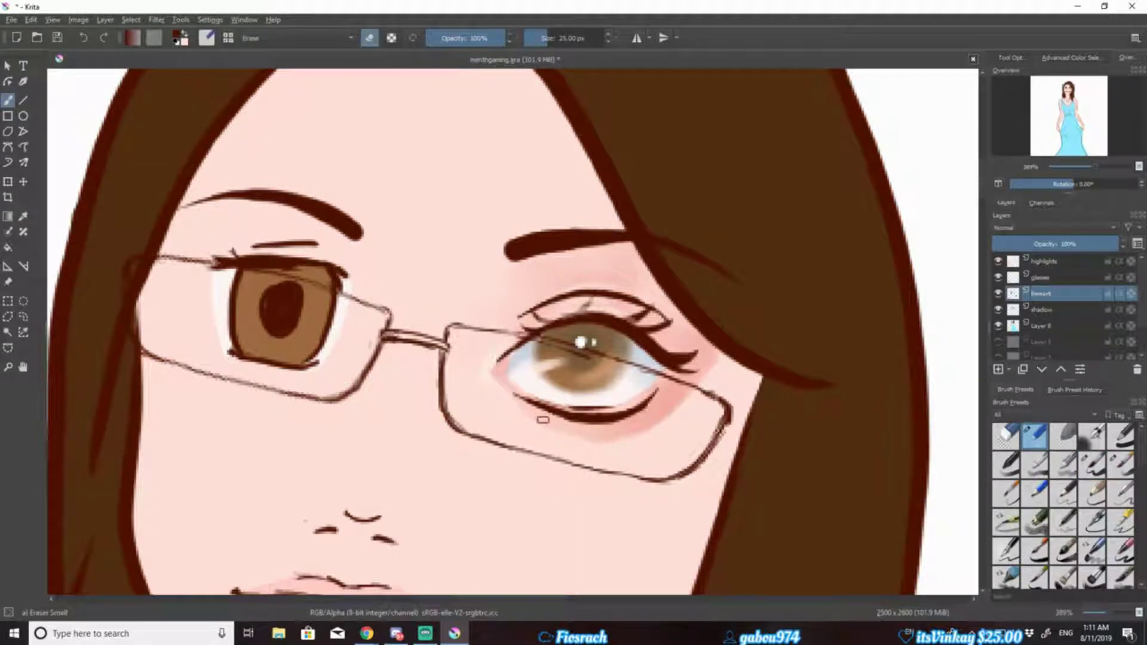
click(1093, 465)
mouse_move(597, 419)
mouse_down()
mouse_move(603, 435)
mouse_move(562, 432)
mouse_up()
drag(1046, 261, 1045, 296)
key(ctrl+z)
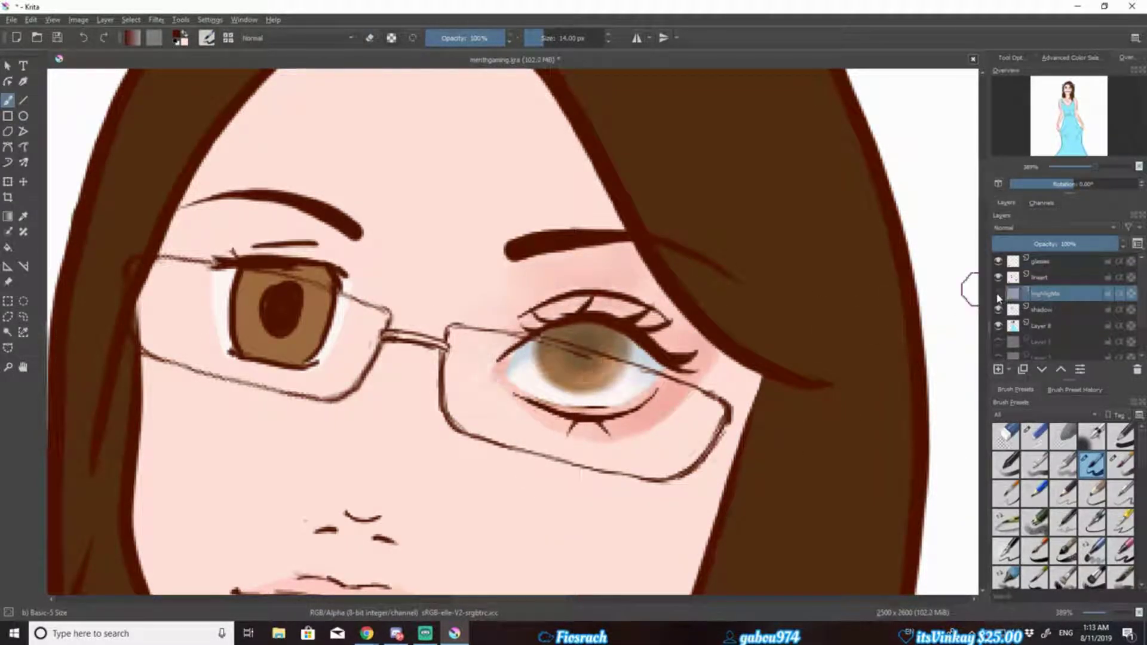
key(ctrl+z)
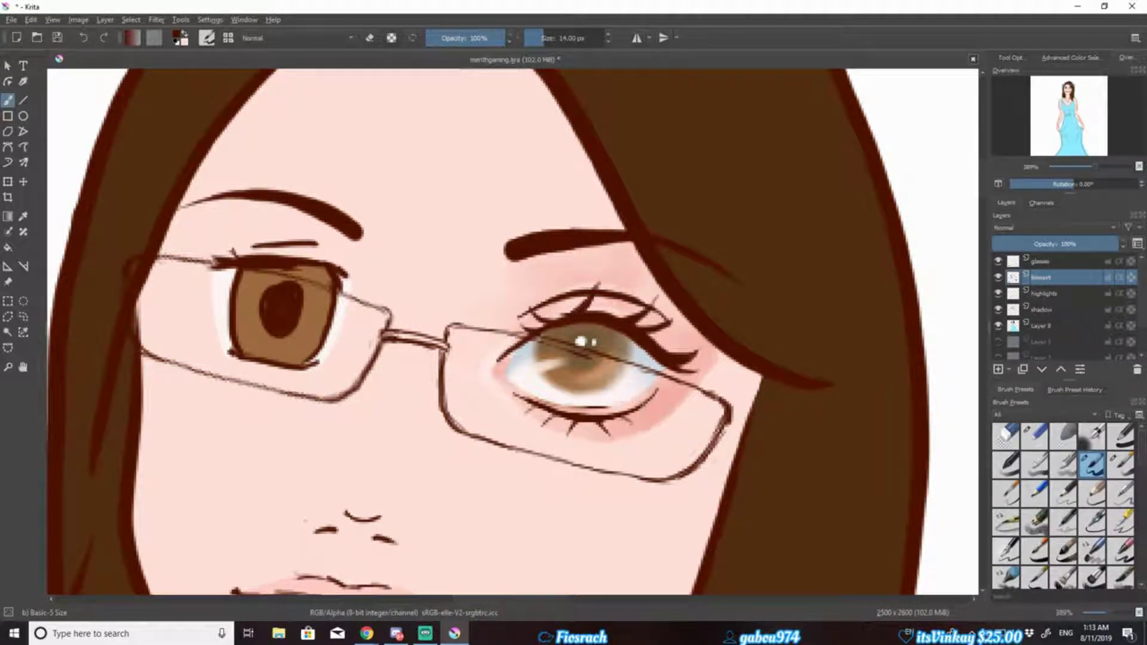
scroll(655, 395, down, 5)
scroll(512, 169, up, 5)
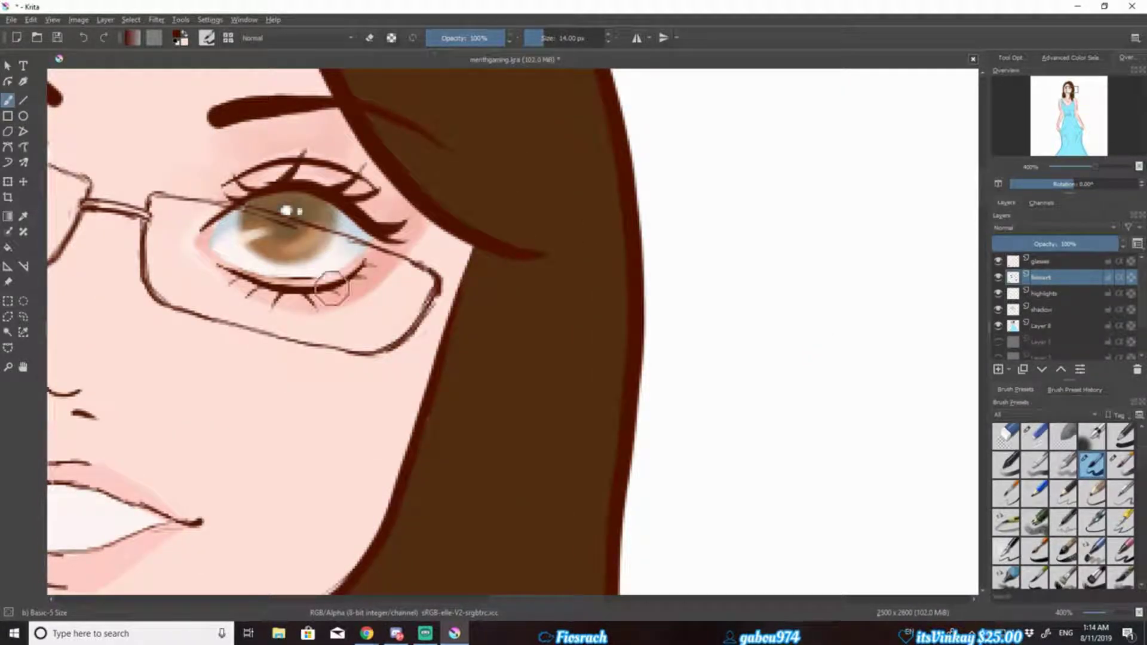
scroll(367, 263, down, 5)
scroll(520, 287, up, 4)
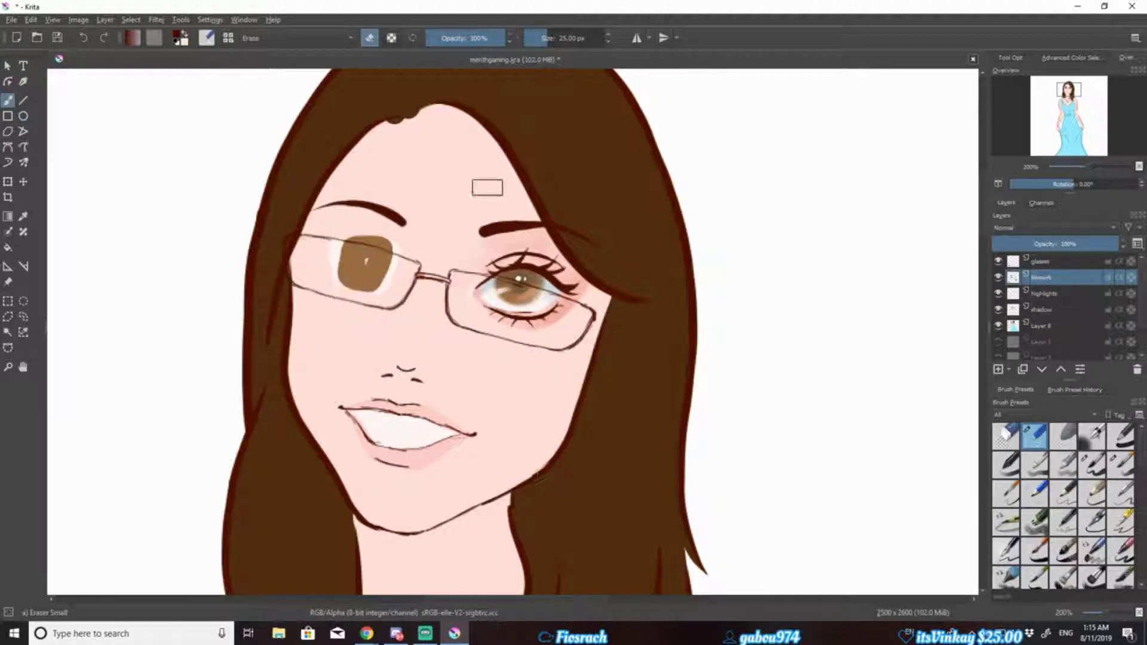
- Copy the finished right eye to a new layer and transform it over the left eye
mouse_move(520, 242)
mouse_down()
mouse_move(559, 257)
mouse_move(361, 258)
mouse_up()
right_click(502, 284)
click(564, 296)
key(ctrl+t)
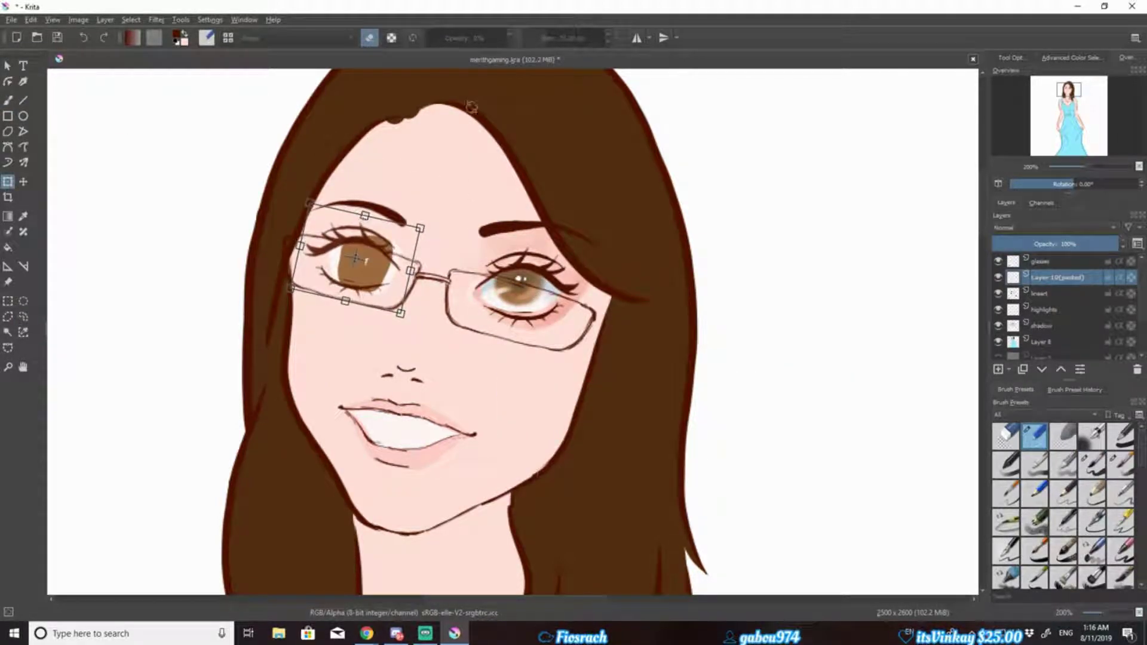
key(Return)
key(alt+Tab)
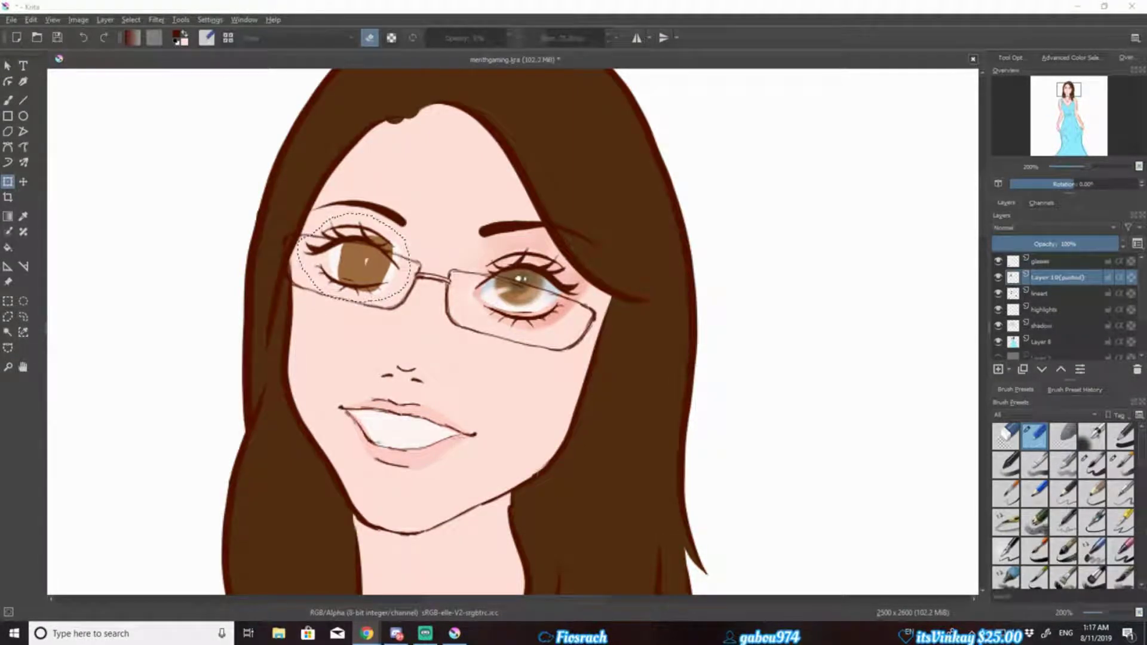
- Merge the pasted eye into the layer below, deselect, and pick the Basic-5 Size brush
key(ctrl+e)
click(1040, 326)
key(ctrl+shift+a)
key(b)
right_click(375, 297)
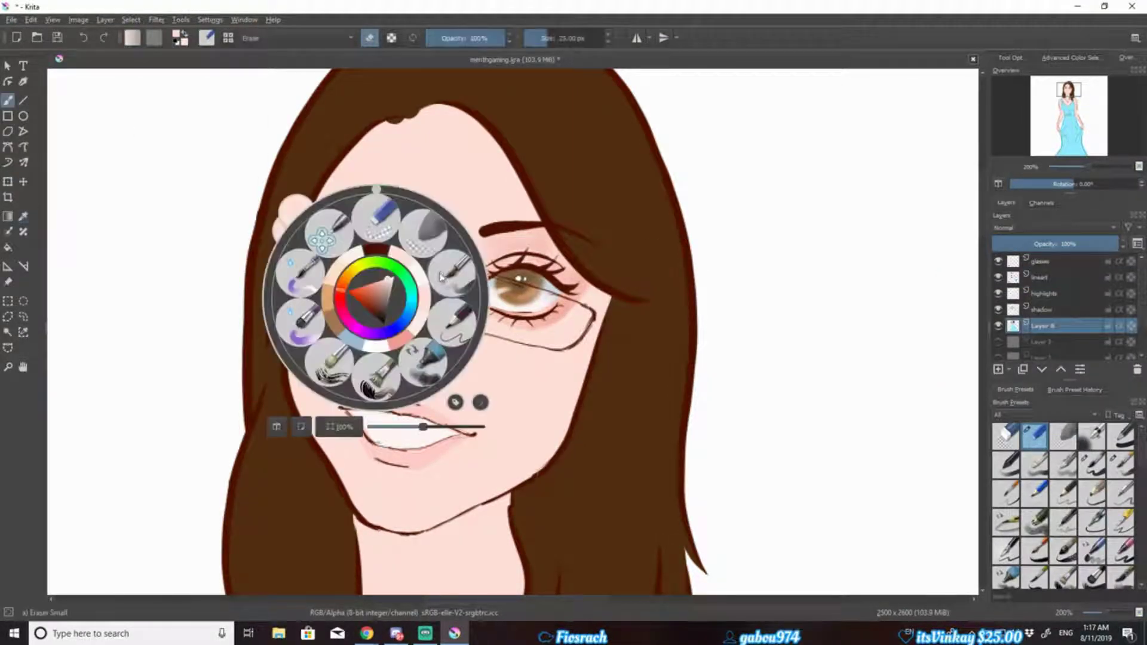
click(442, 276)
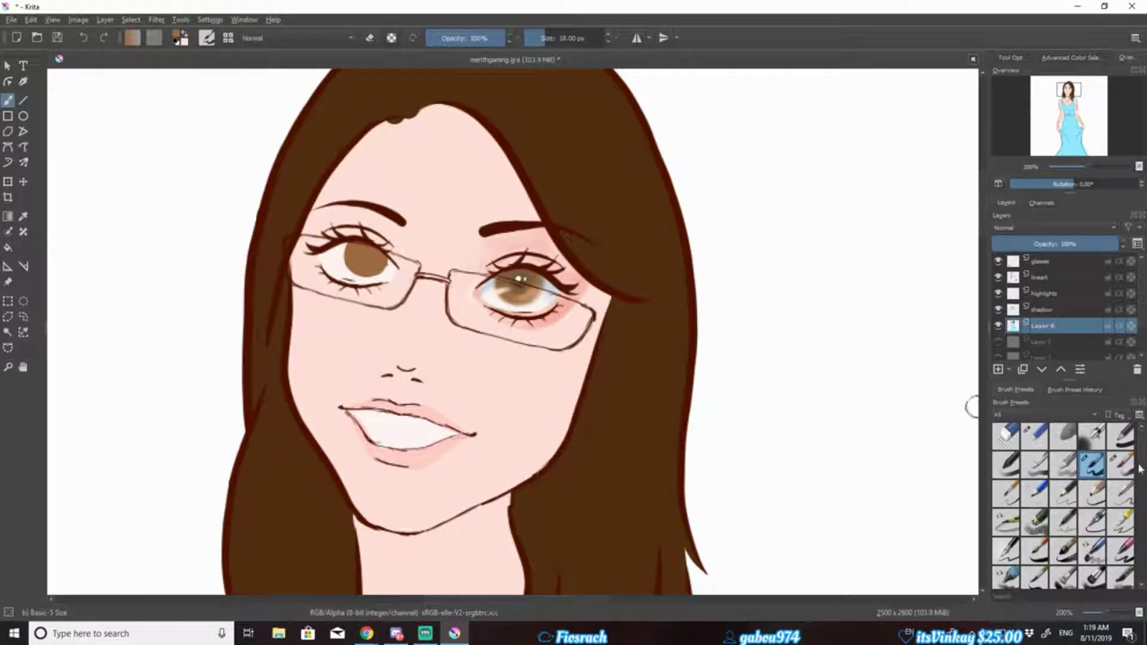
- Shade the left iris in soft brown with the airbrush and save the drawing
scroll(1141, 470, down, 5)
click(1006, 550)
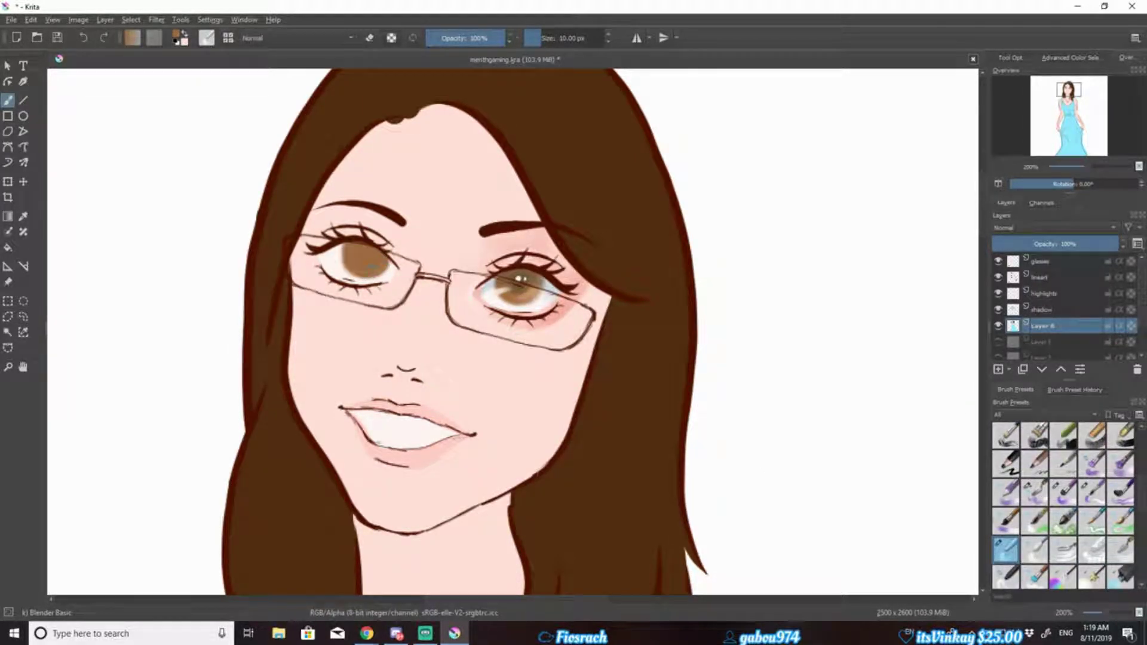
right_click(314, 248)
click(353, 198)
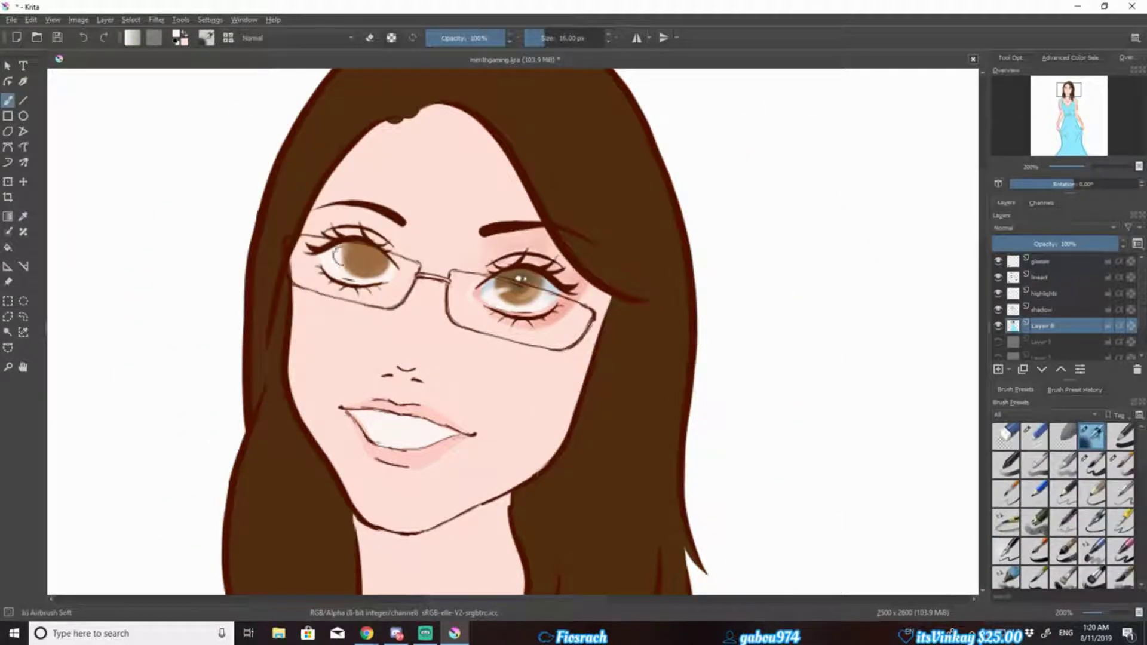
ctrl+click(378, 274)
drag(365, 254, 371, 258)
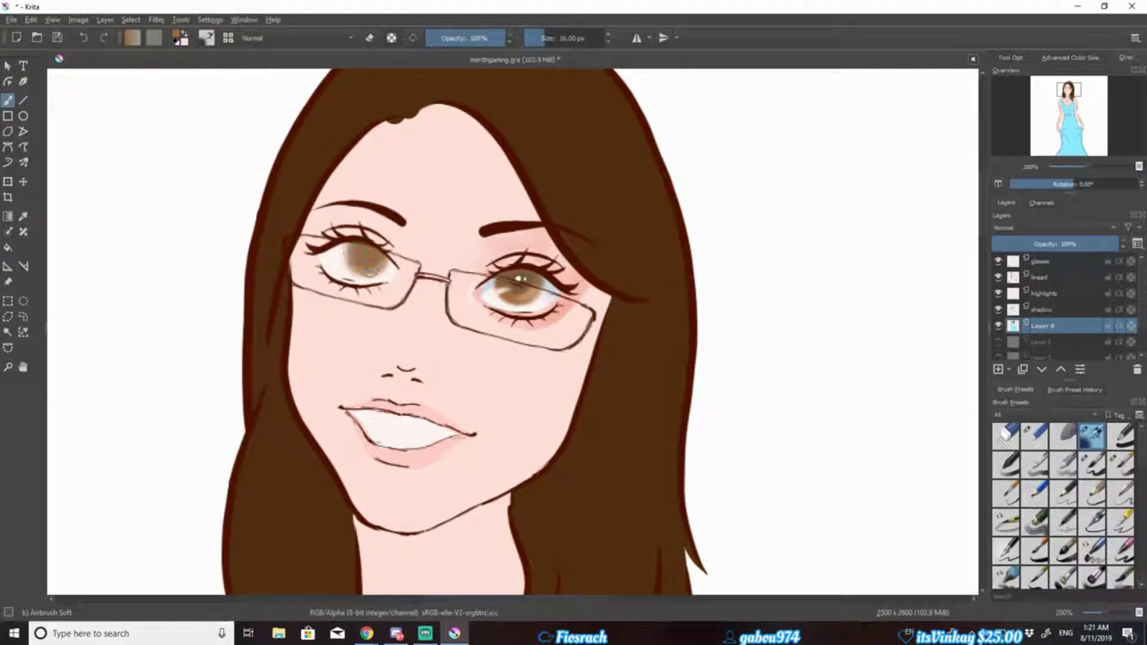
key(ctrl+s)
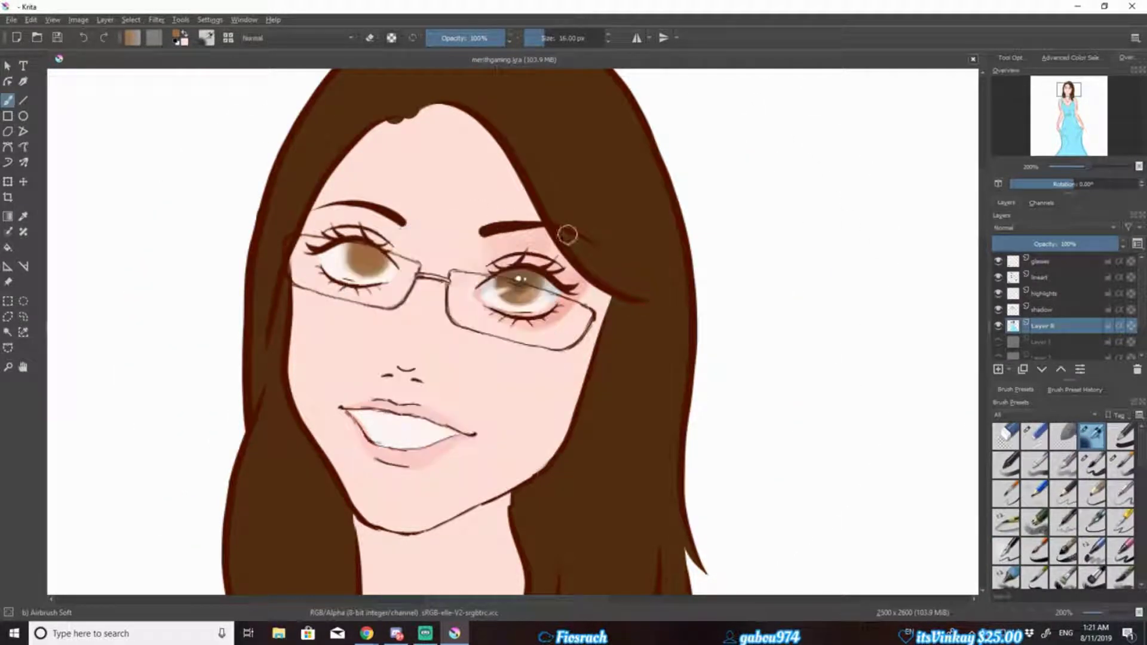
- Brighten the left eye's white on the shadow layer
key(Page_Up)
ctrl+click(336, 254)
click(1121, 463)
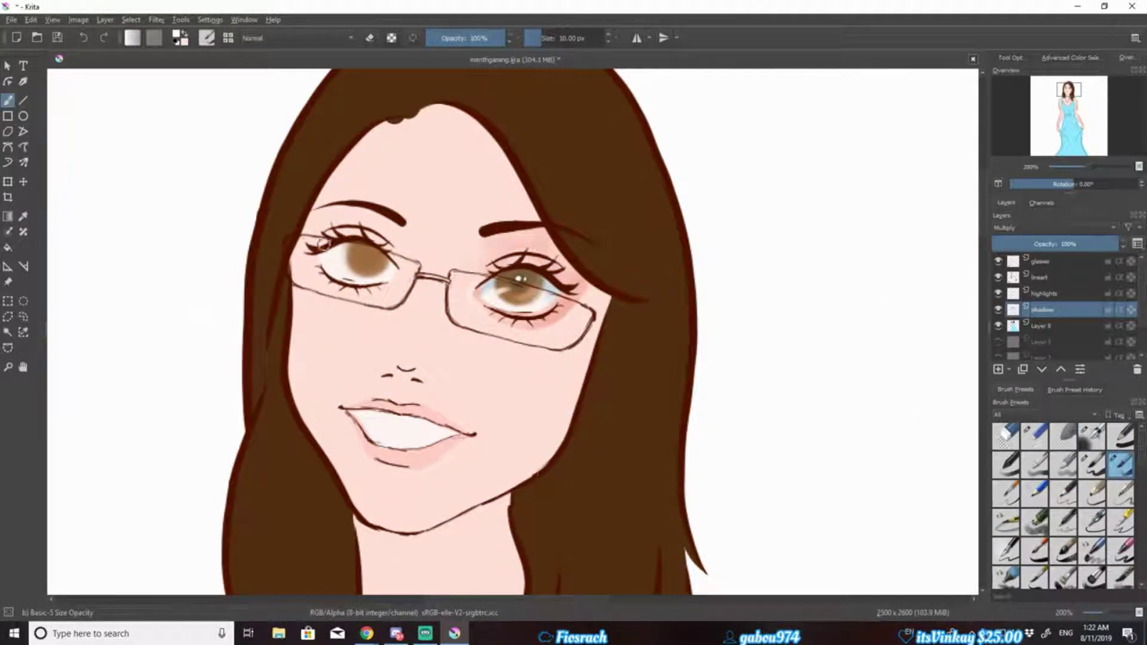
right_click(461, 337)
key(b)
drag(483, 287, 495, 296)
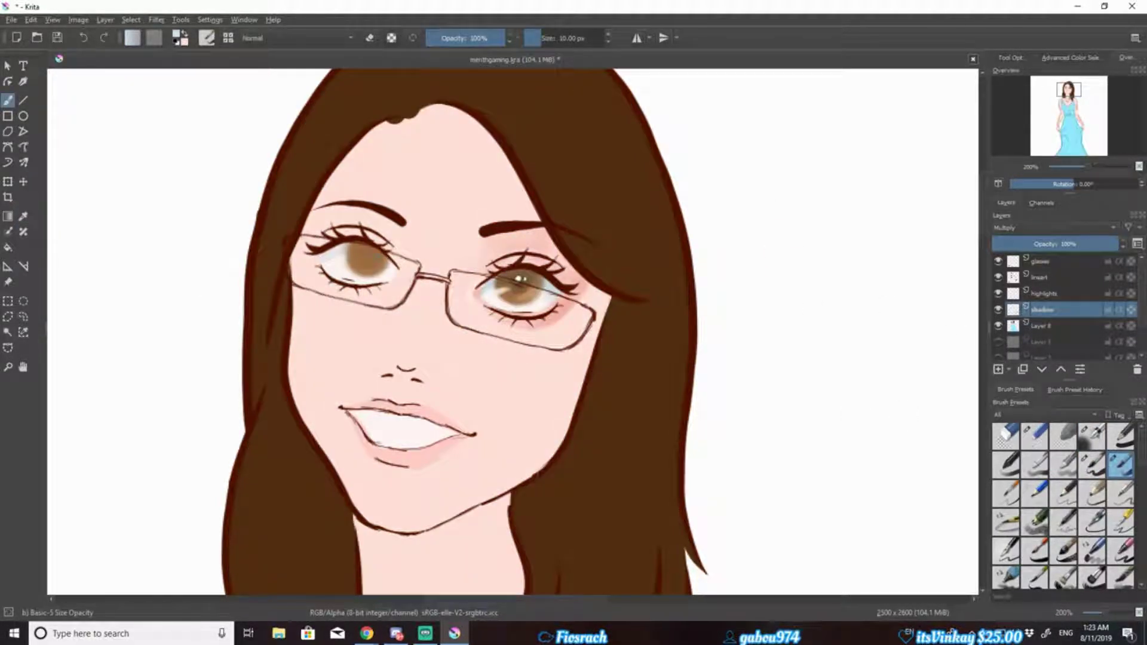
- Add wet-paint pink shading around the left eye's lids on Layer 8
click(1041, 325)
right_click(508, 384)
click(435, 328)
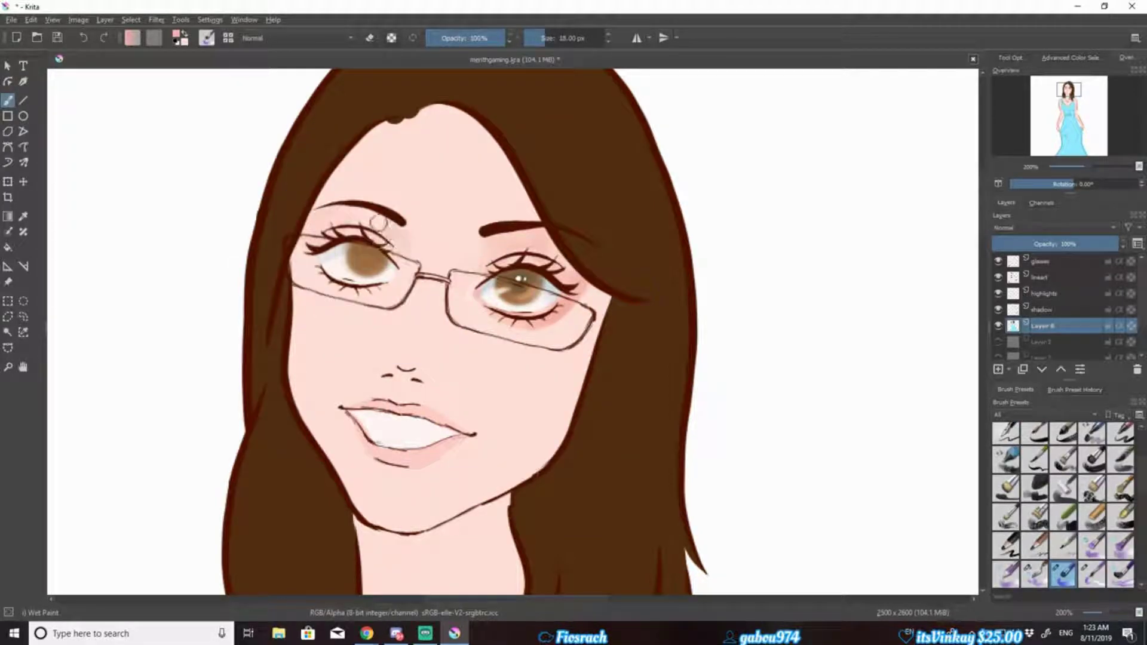
drag(361, 216, 337, 293)
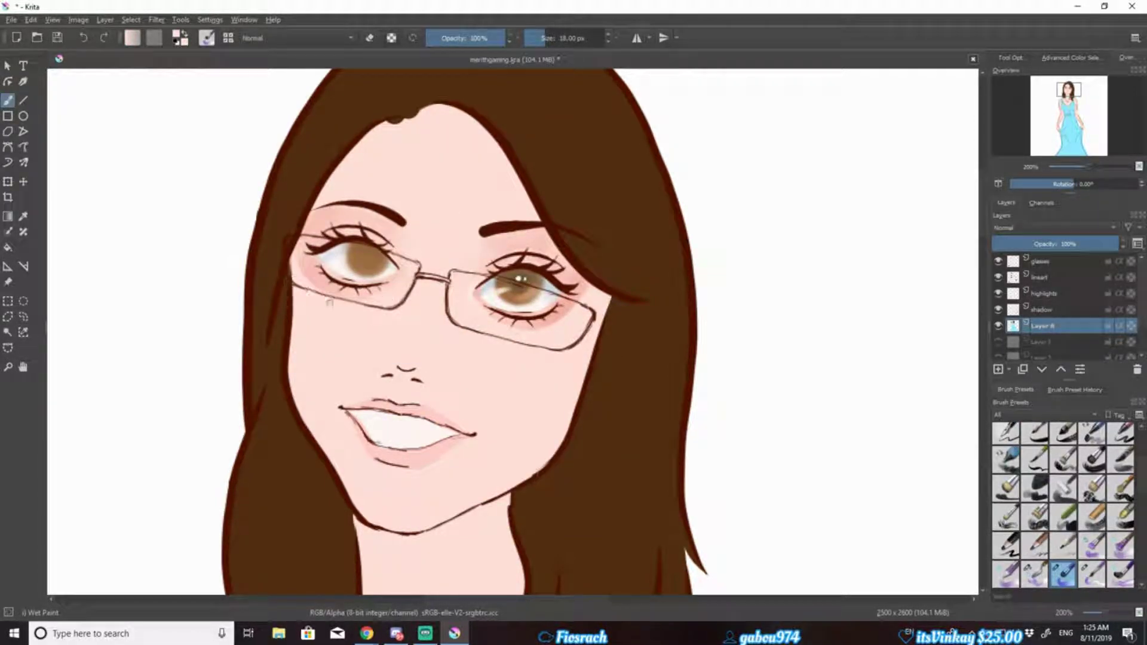
- Add near-white highlights to the left eye on the highlights layer with the basic opacity brush
key(Page_Up)
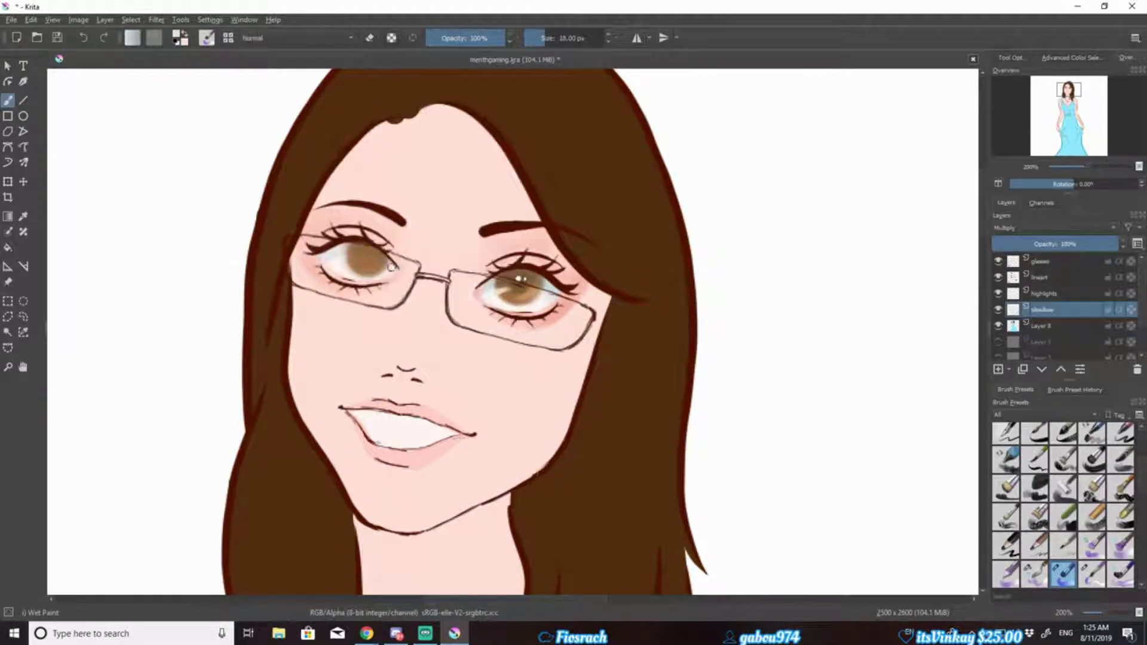
right_click(382, 229)
click(363, 239)
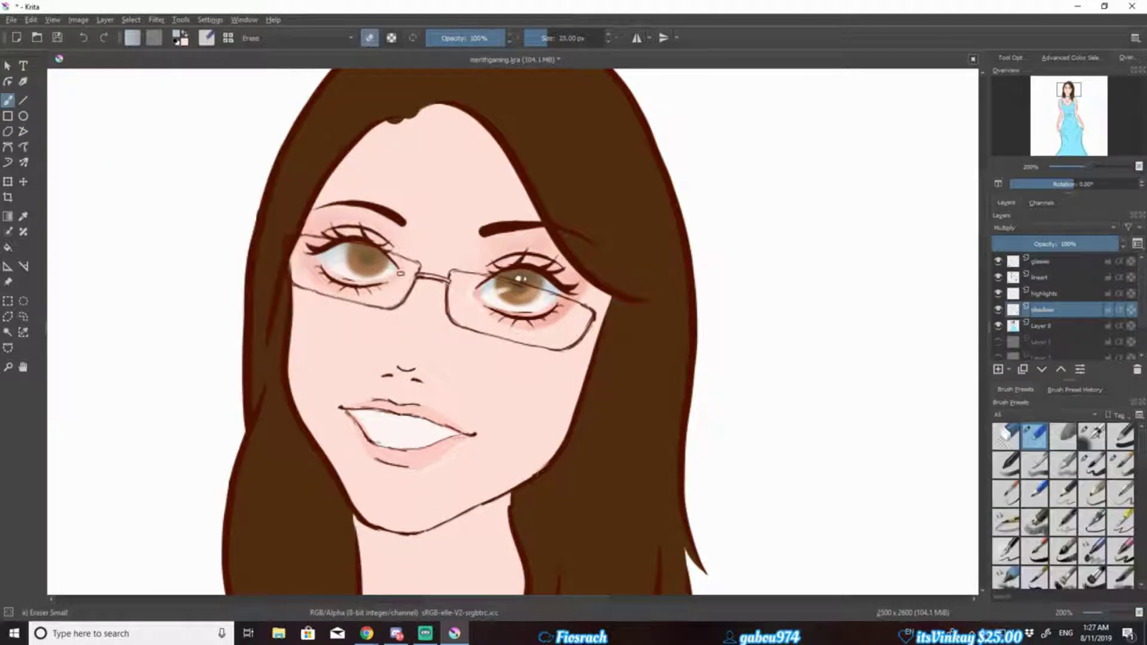
key(Page_Up)
key(p)
click(538, 292)
right_click(410, 324)
click(391, 336)
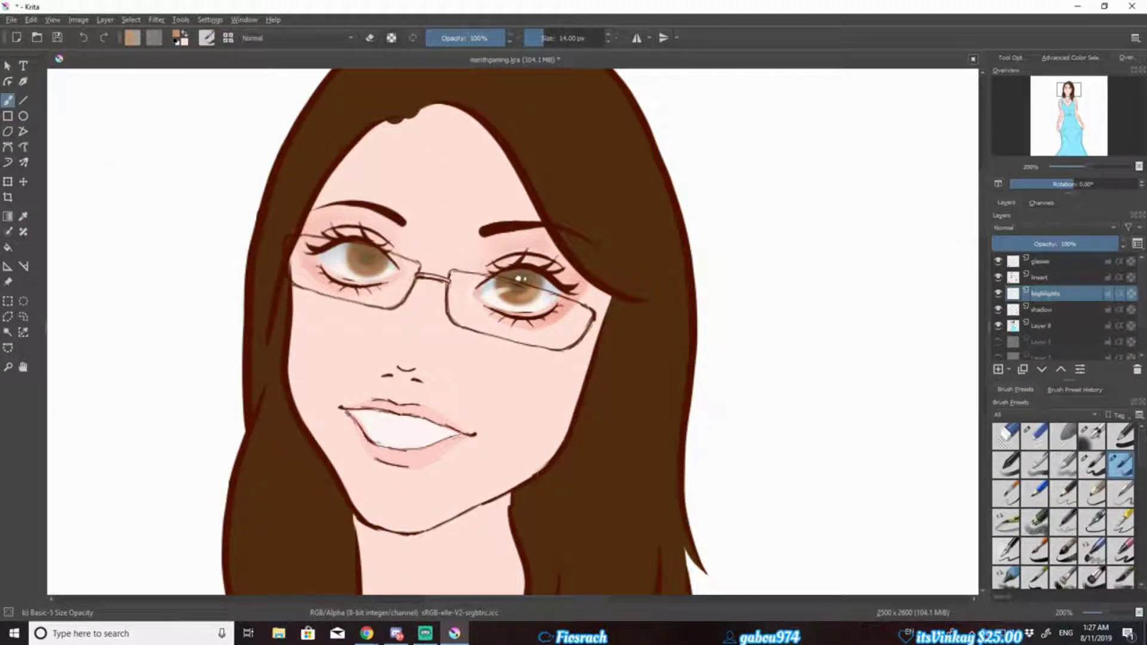
ctrl+click(341, 260)
right_click(340, 261)
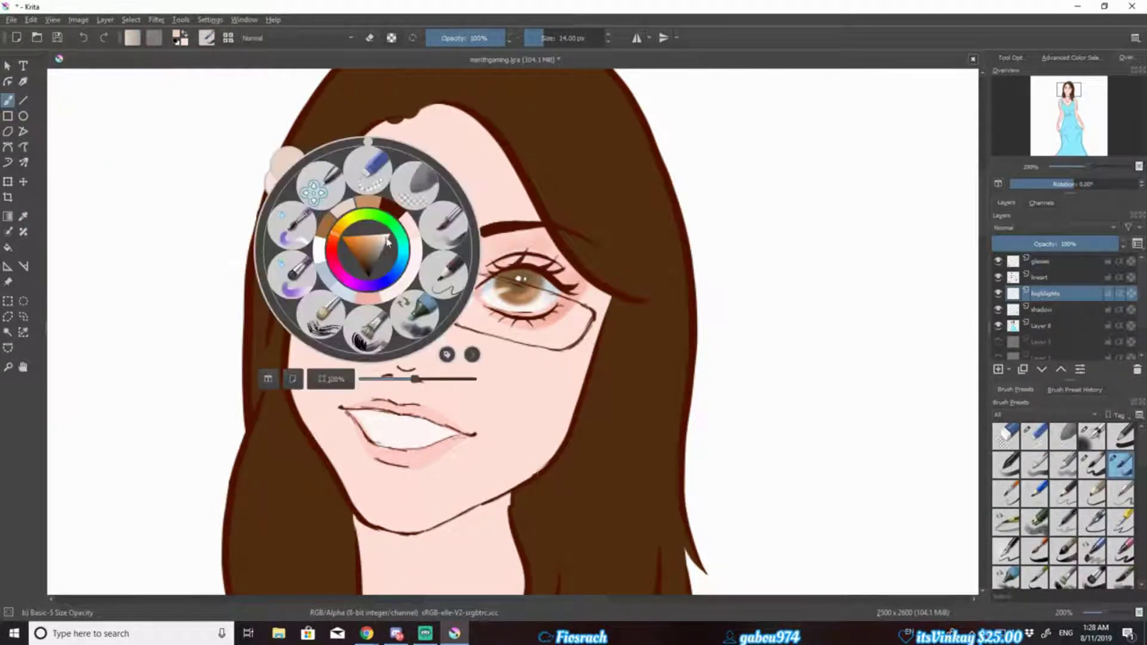
click(351, 258)
key(/)
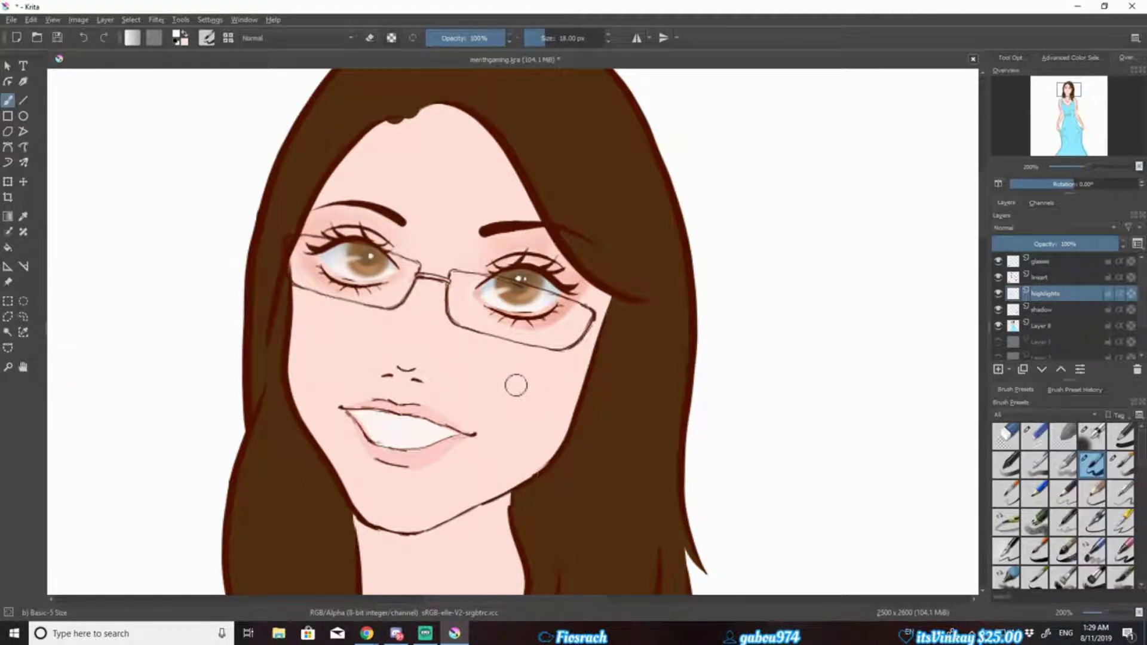
key(/)
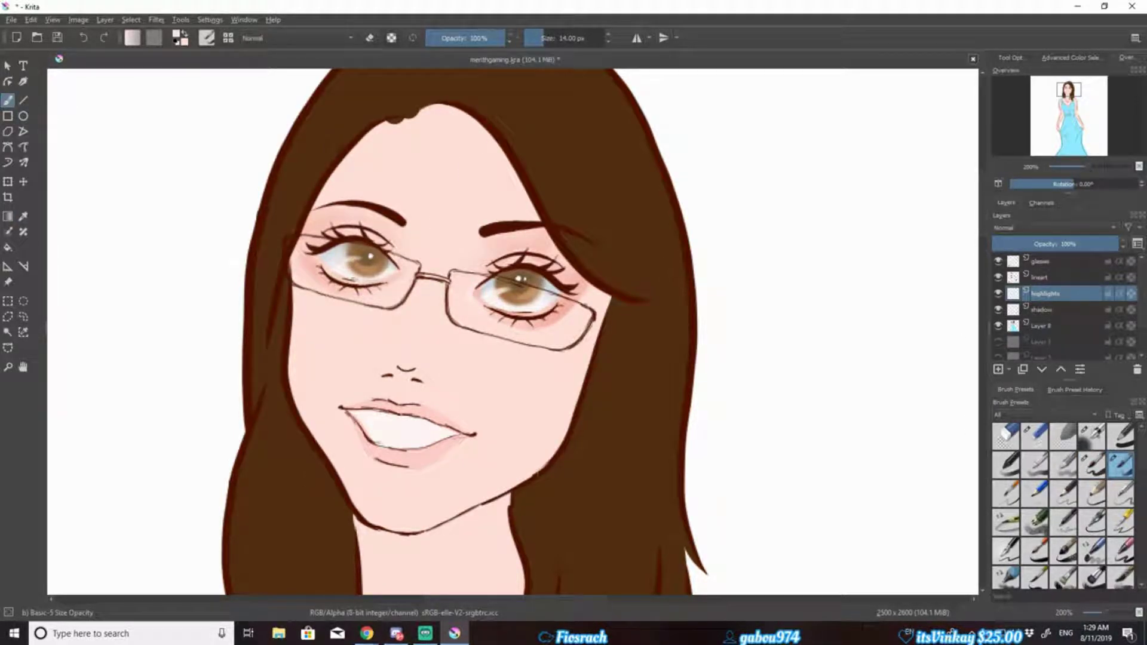
- Add a 'glasses - color' layer and trace thicker frames over both lenses and the bridge
scroll(362, 223, down, 2)
scroll(361, 223, up, 1)
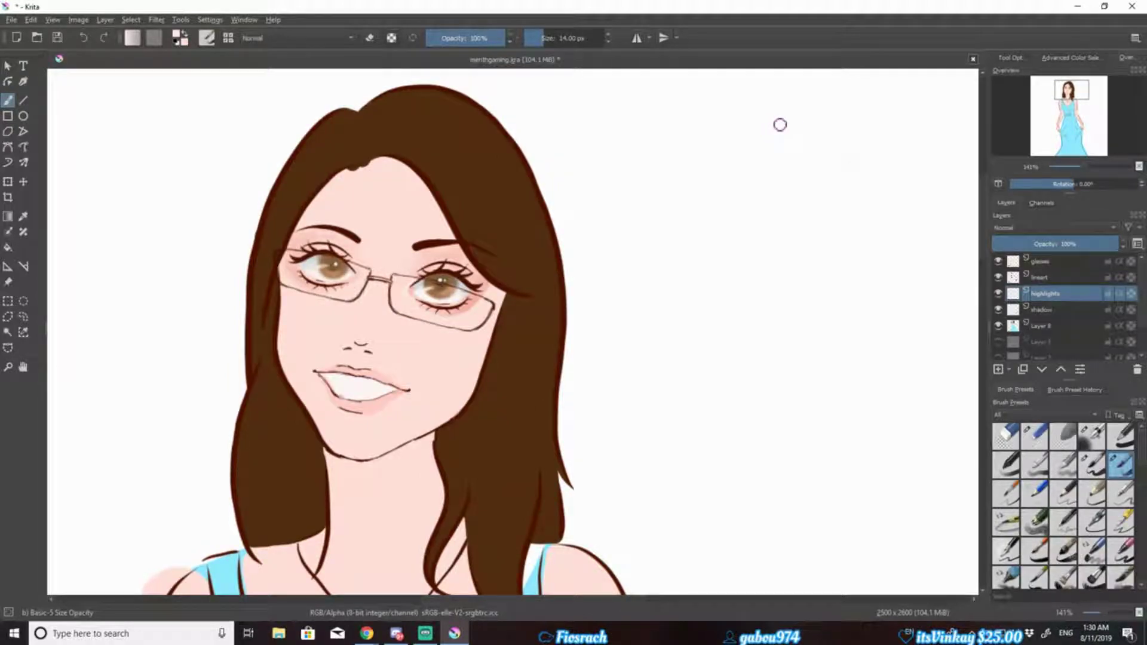
key(/)
key(Page_Down)
key(Page_Down)
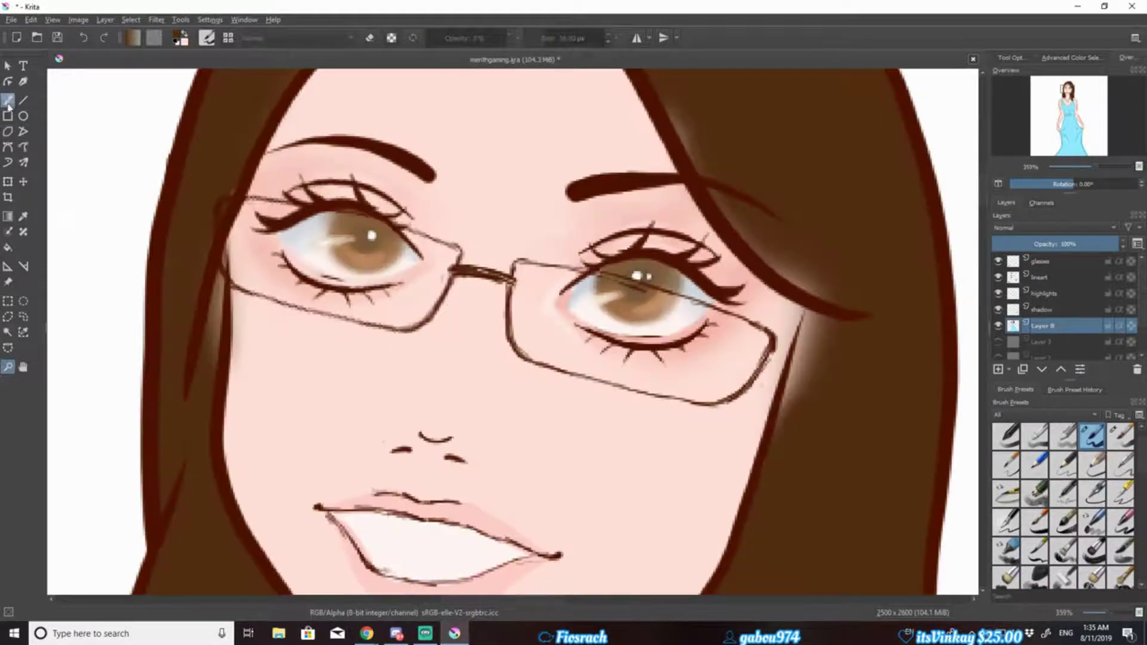
click(8, 101)
key(Insert)
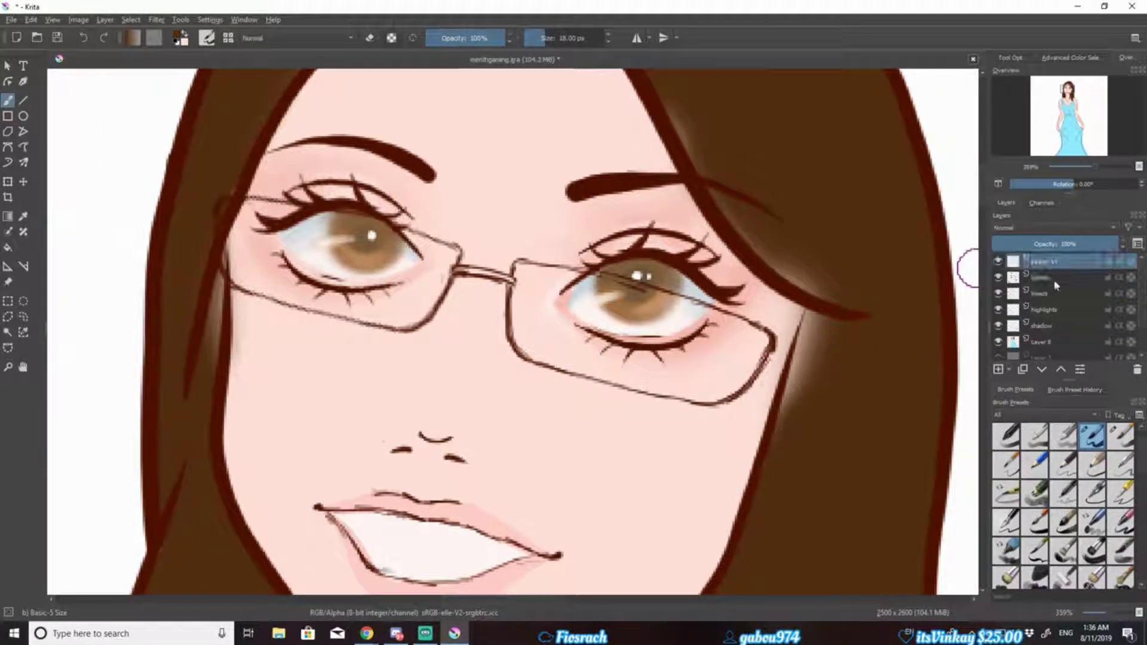
key(bracketright)
mouse_move(454, 270)
mouse_down()
mouse_move(622, 386)
mouse_move(774, 337)
mouse_up()
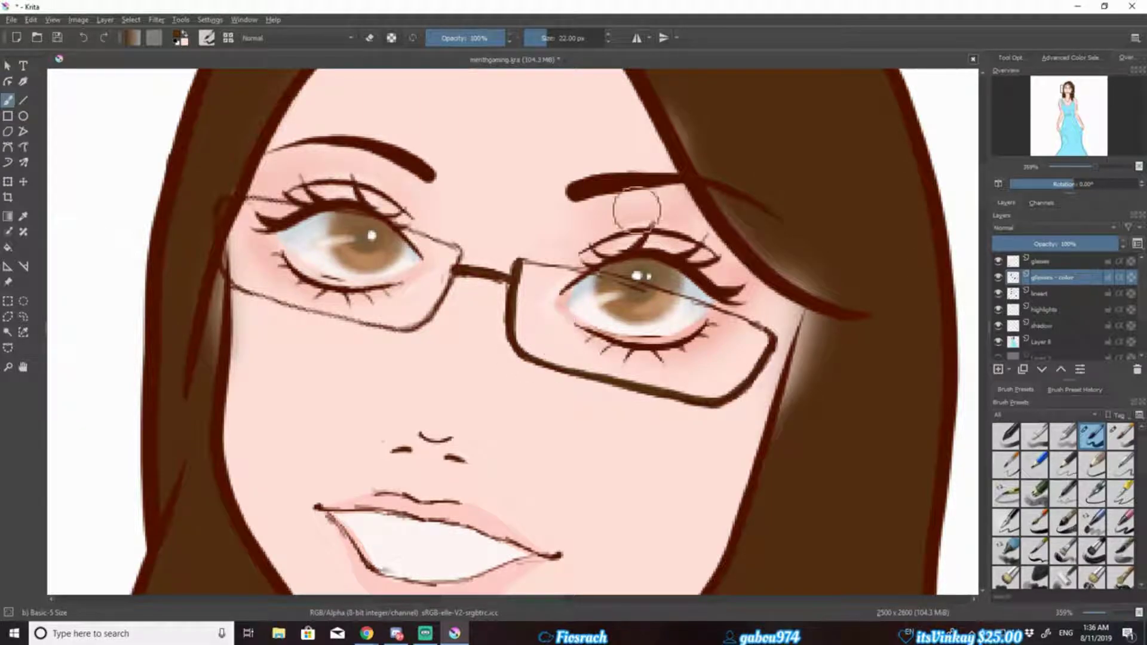
mouse_move(451, 245)
mouse_down()
mouse_move(421, 327)
mouse_move(230, 287)
mouse_up()
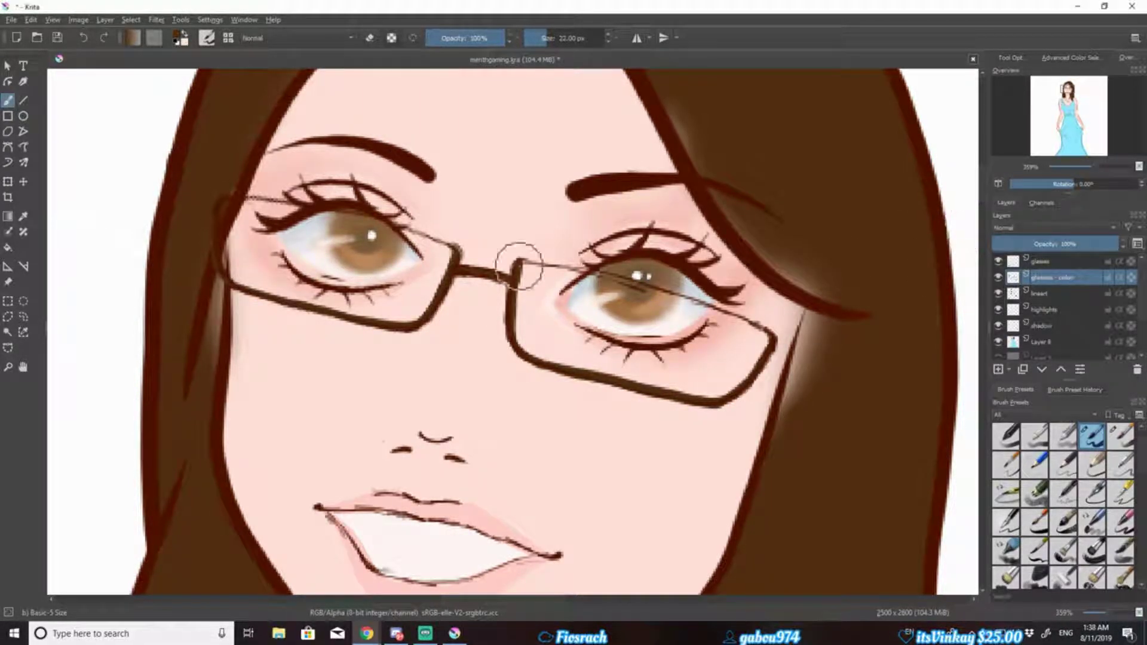
mouse_move(520, 259)
mouse_down()
mouse_move(700, 300)
mouse_move(774, 333)
mouse_up()
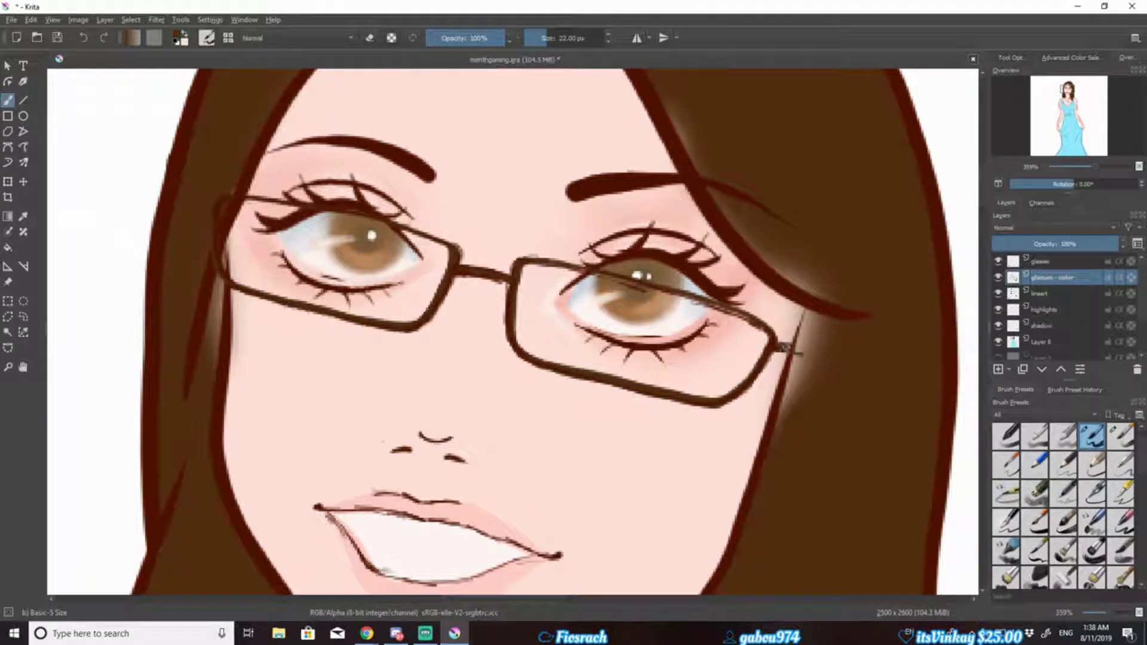
- Switch to the small eraser and select the glasses - color layer
right_click(743, 236)
click(681, 310)
key(Page_Up)
scroll(825, 412, down, 5)
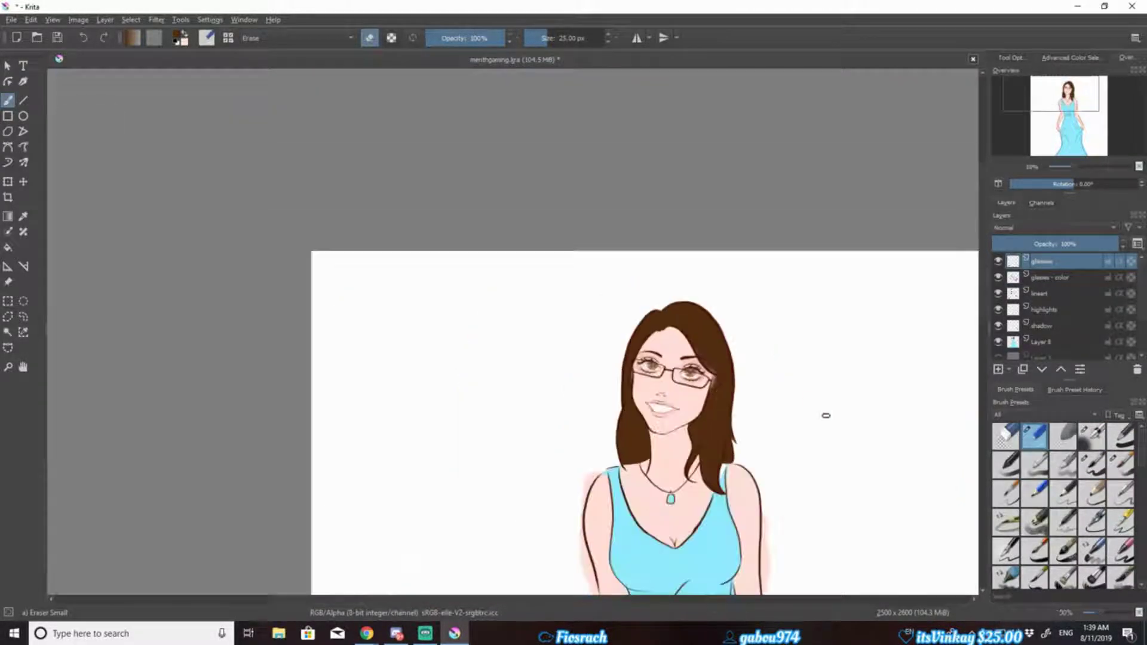
scroll(570, 269, up, 4)
key(Page_Down)
- Reshape the thick frames with a cage transform to sit on the face, then save
key(ctrl+t)
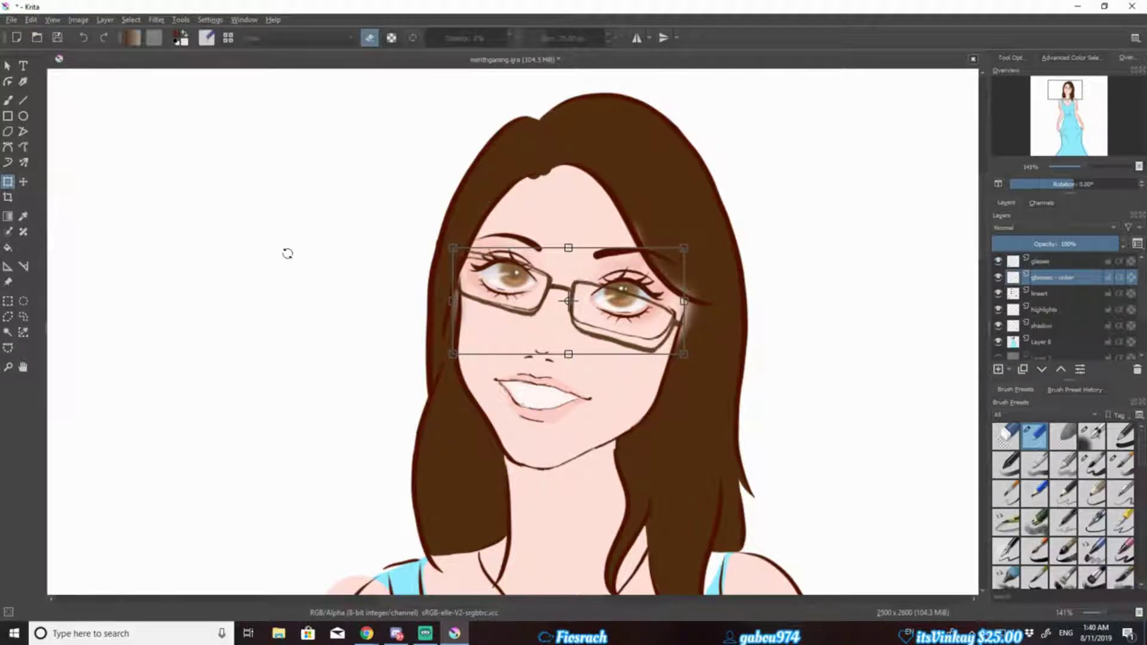
drag(287, 251, 149, 410)
right_click(169, 309)
click(358, 382)
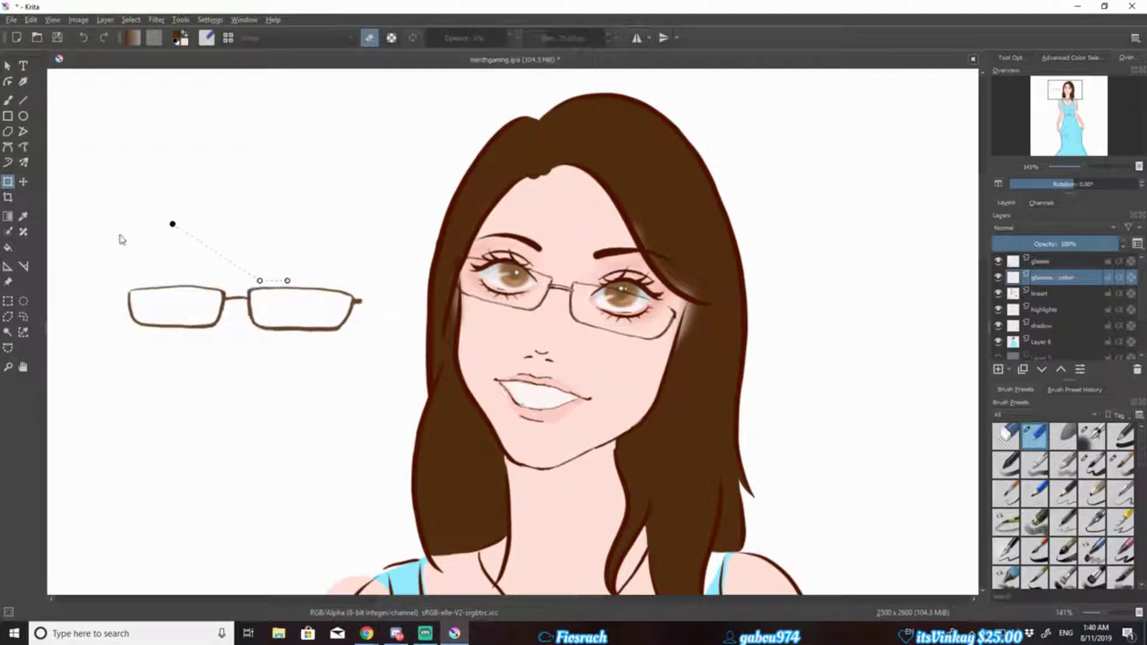
key(Escape)
right_click(569, 321)
click(615, 383)
click(598, 335)
key(Return)
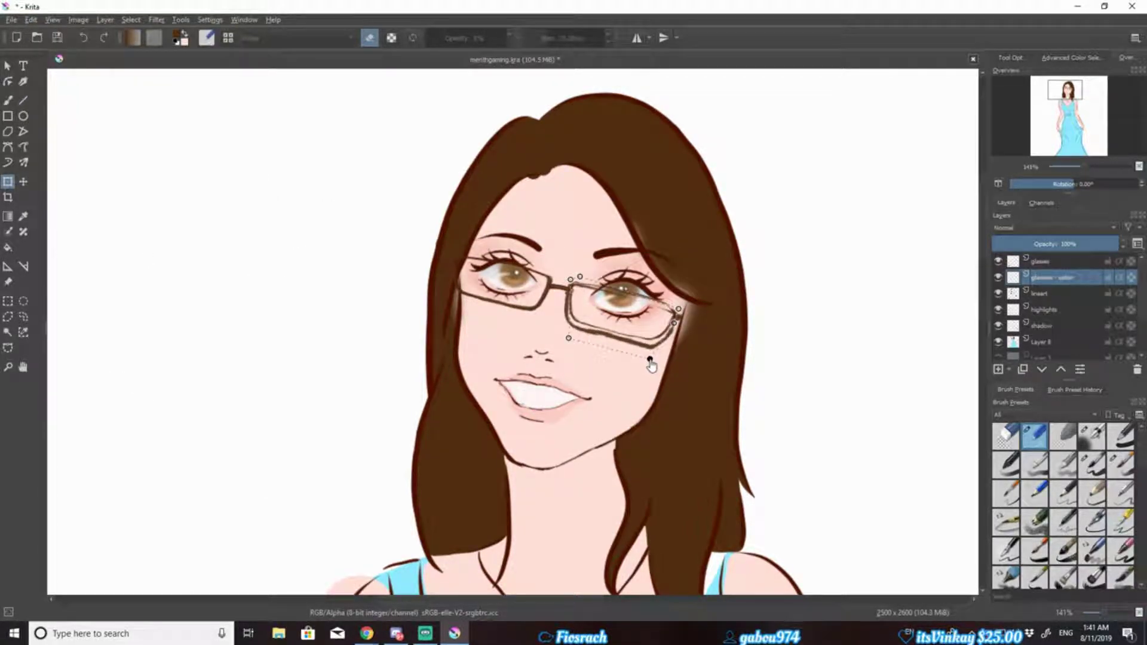
key(Page_Up)
key(ctrl+s)
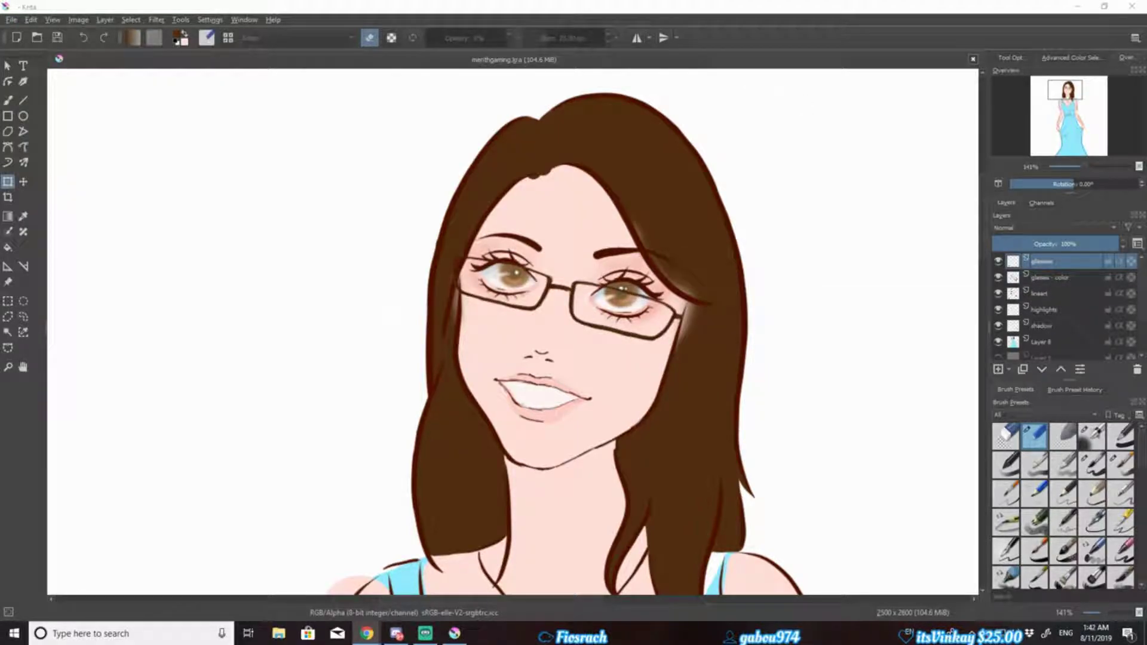
- On the base color layer, add soft pink to the lips with the Airbrush Soft preset
key(Page_Down)
key(Page_Down)
key(Page_Down)
key(b)
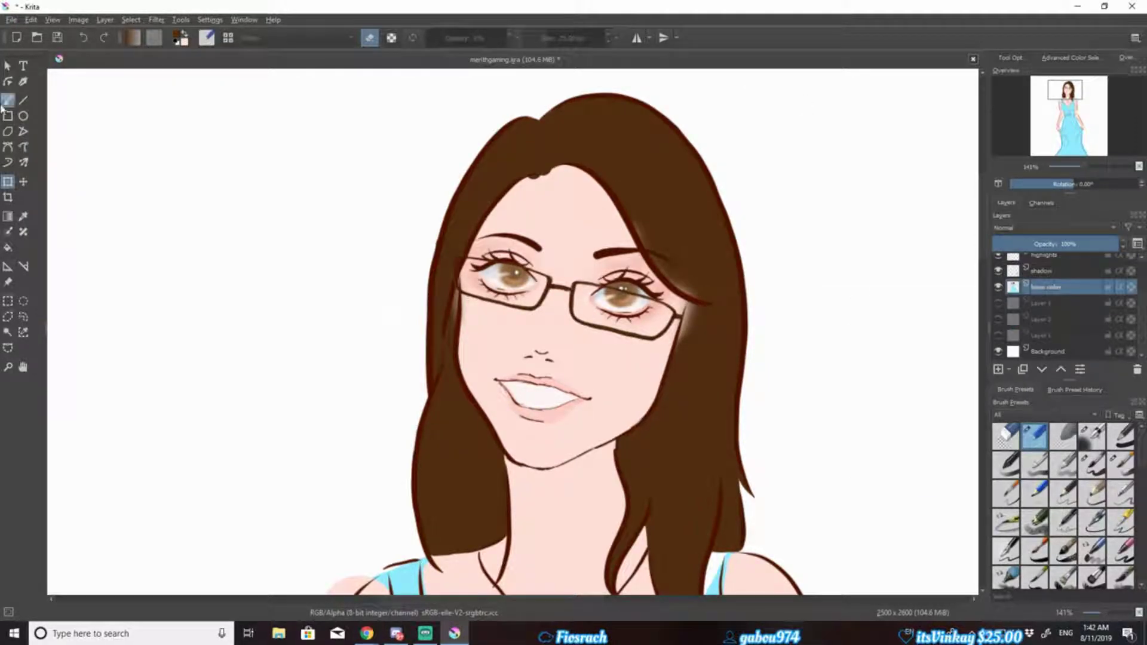
click(1093, 436)
right_click(533, 379)
mouse_move(556, 394)
mouse_down()
mouse_move(529, 415)
mouse_move(554, 401)
mouse_up()
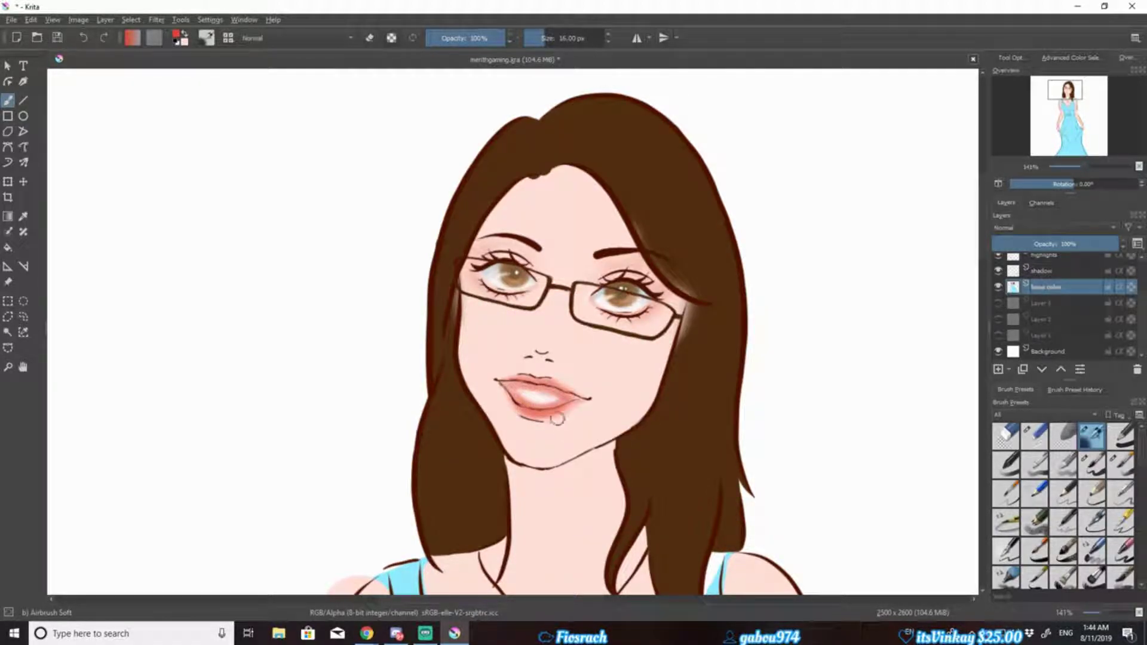
- Cycle through the blending brush, a black basic opacity brush, and back to soft airbrush
key(slash)
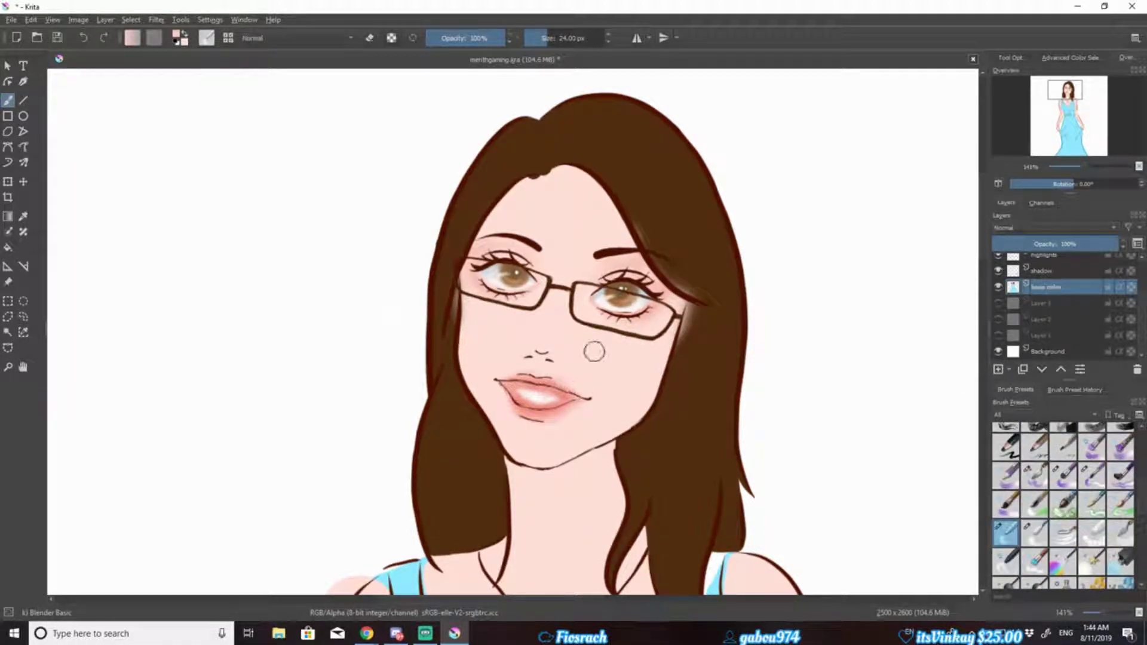
scroll(580, 459, up, 4)
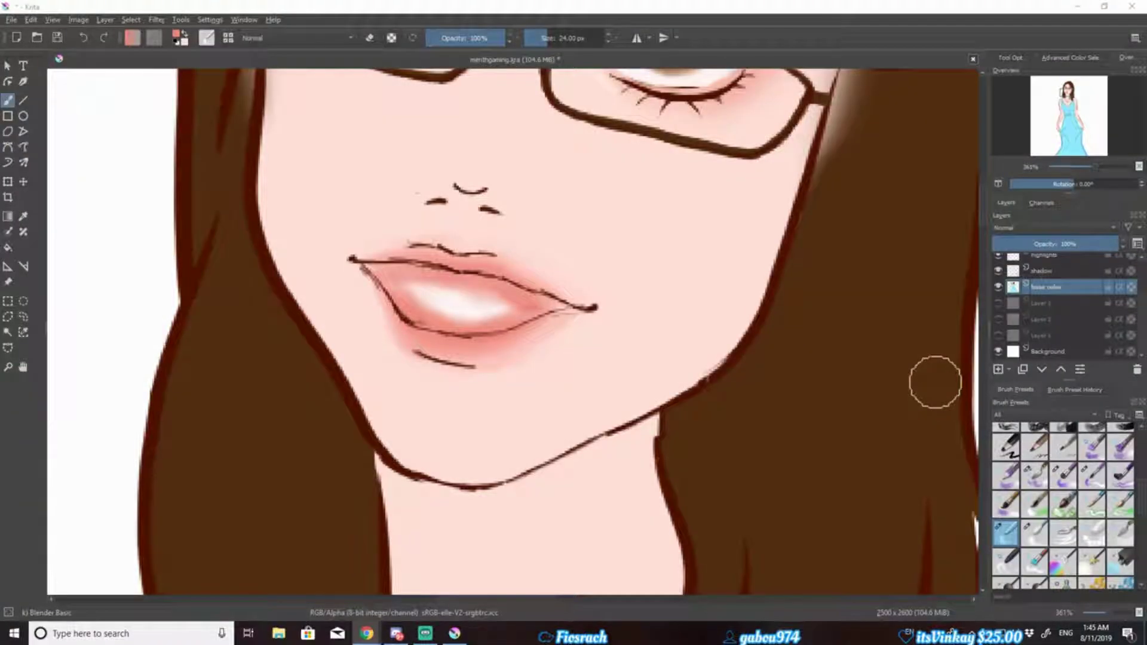
right_click(488, 294)
click(550, 305)
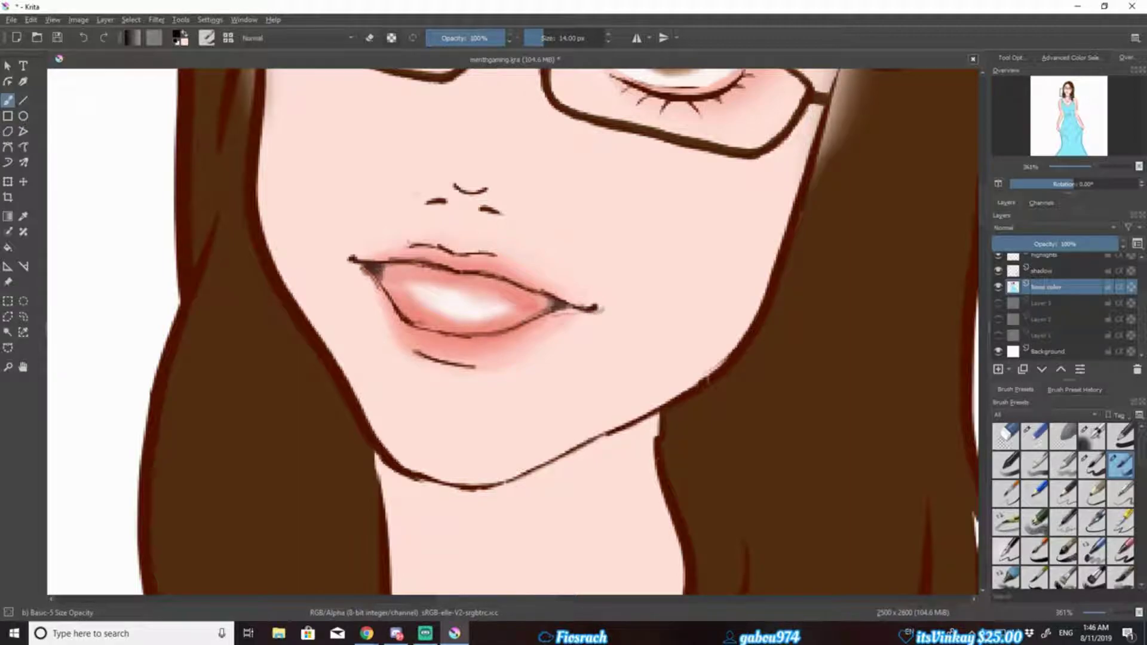
click(1093, 436)
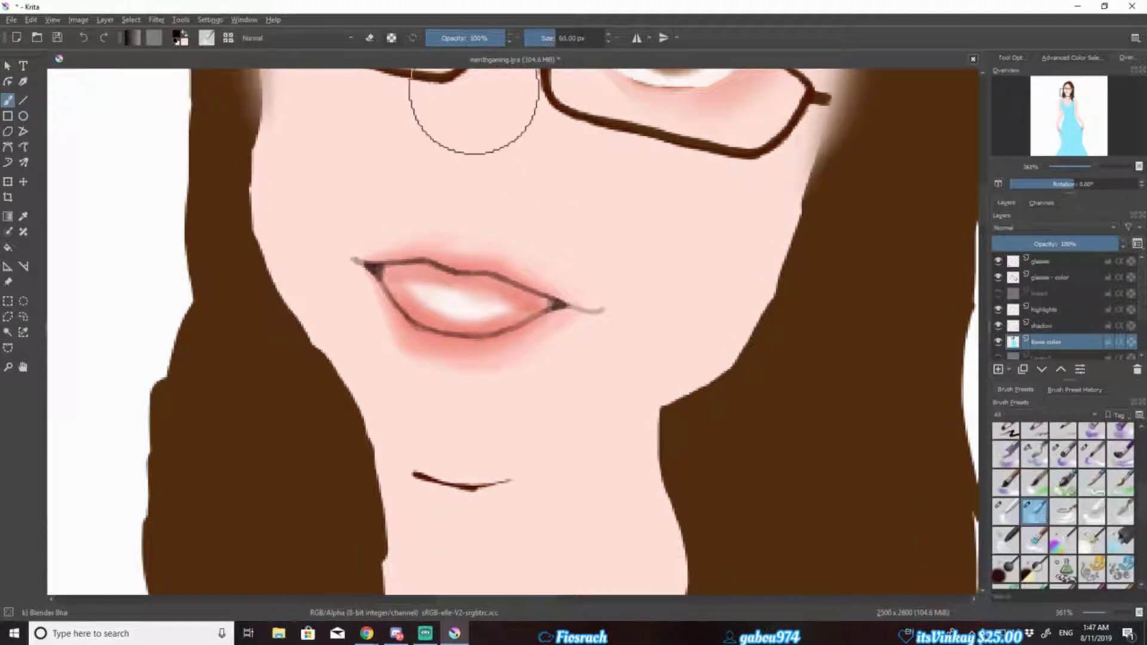
- Pick a light blush pink, apply the chin reshape transform, and set up a soft airbrush
ctrl+click(425, 243)
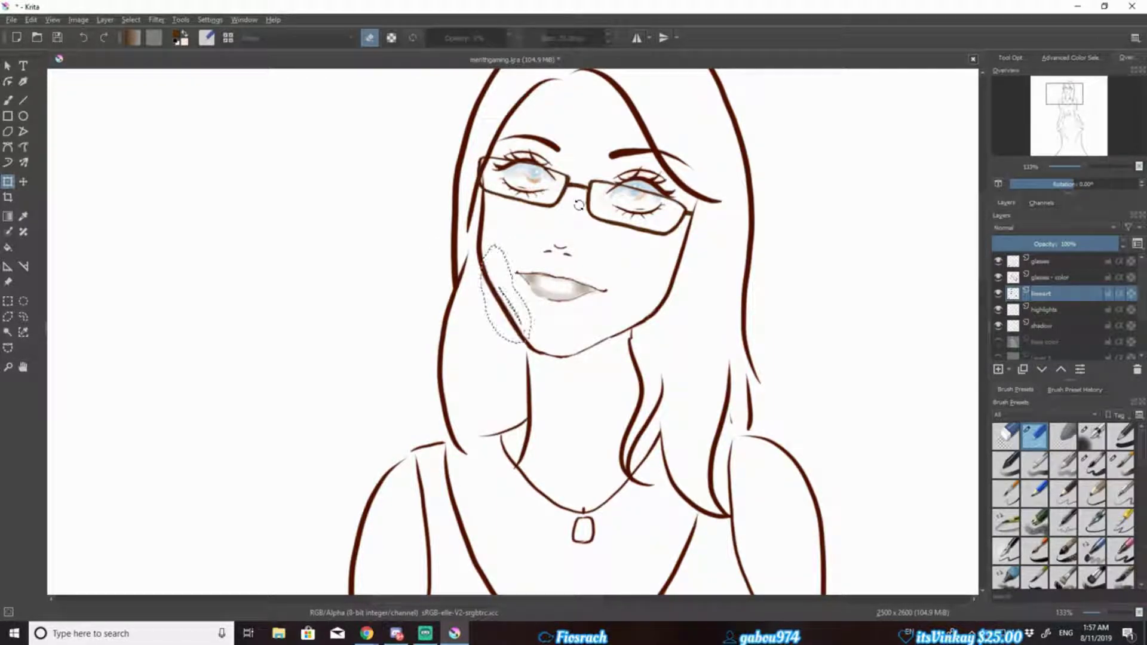
key(Return)
key(b)
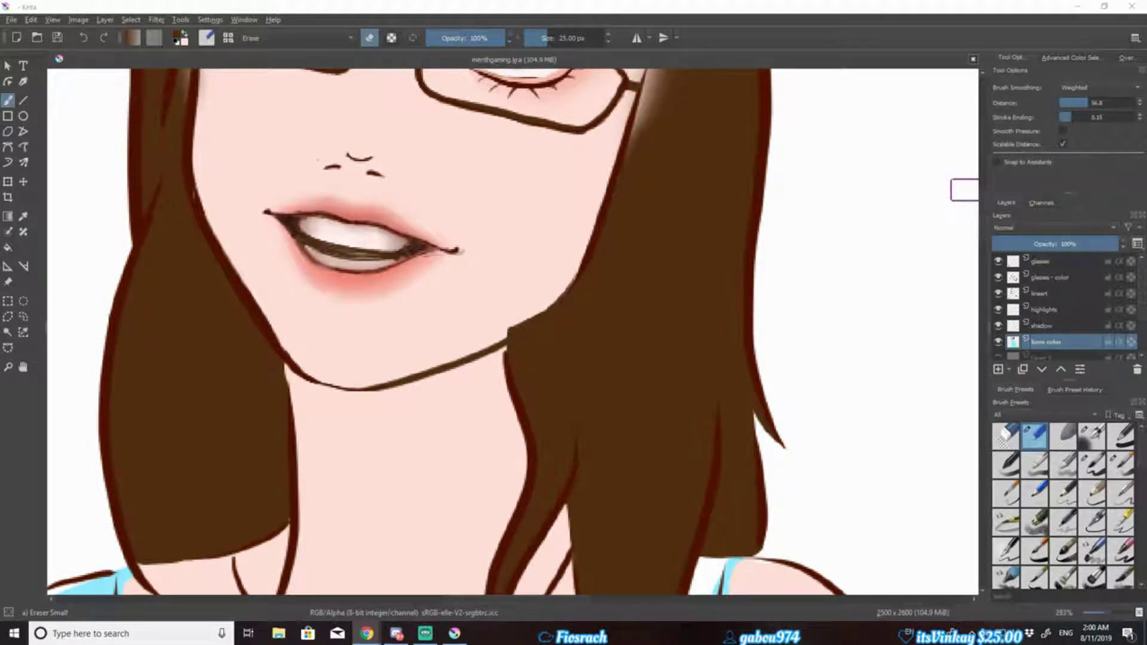
key(/)
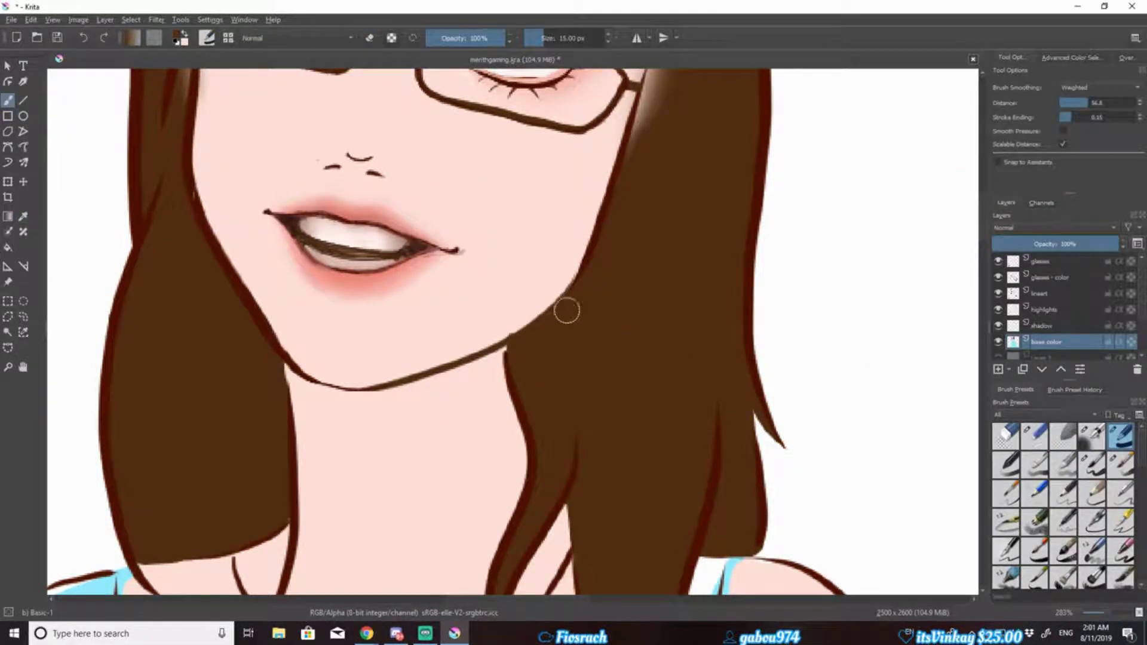
scroll(566, 310, up, 3)
scroll(654, 290, up, 2)
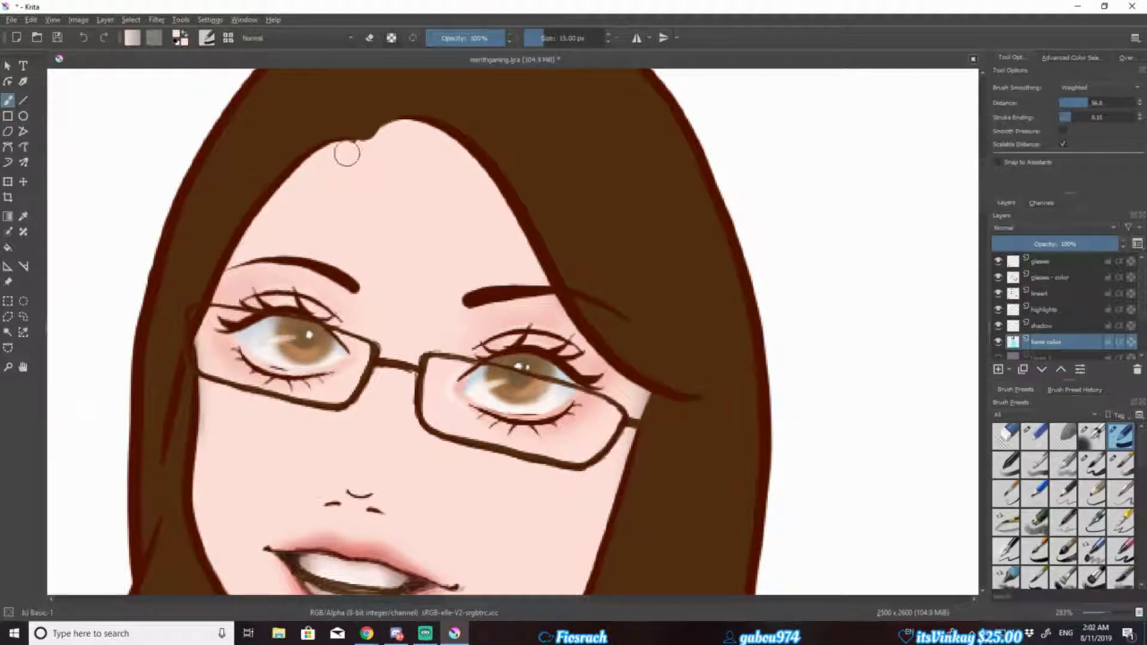
scroll(664, 302, down, 10)
scroll(587, 332, up, 3)
scroll(587, 331, up, 5)
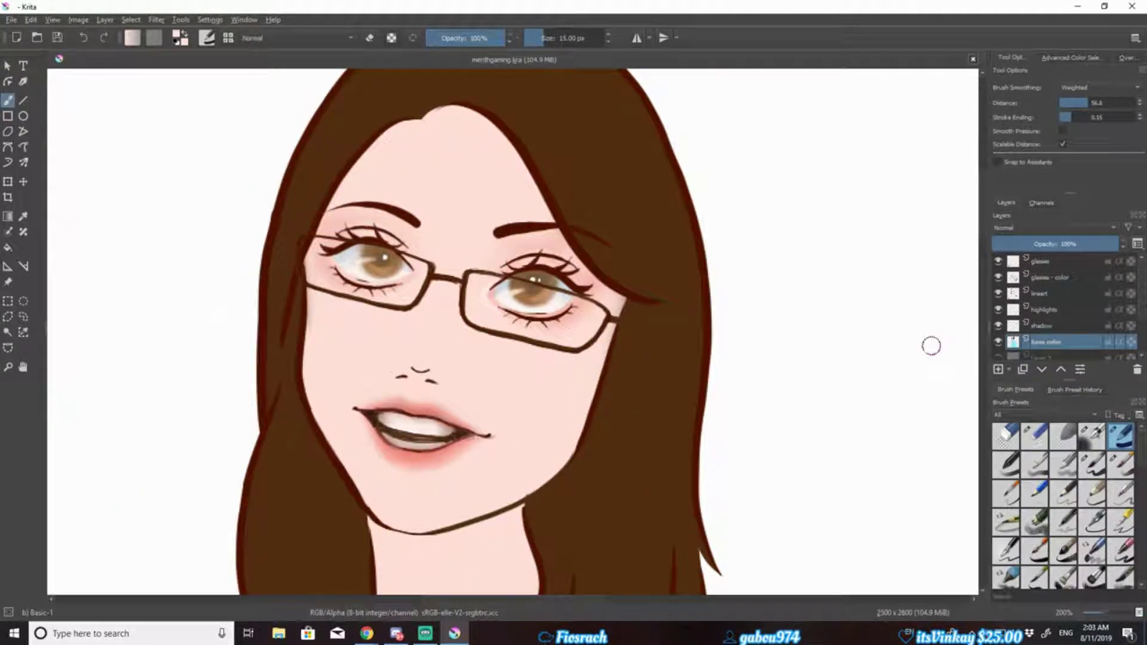
click(1092, 436)
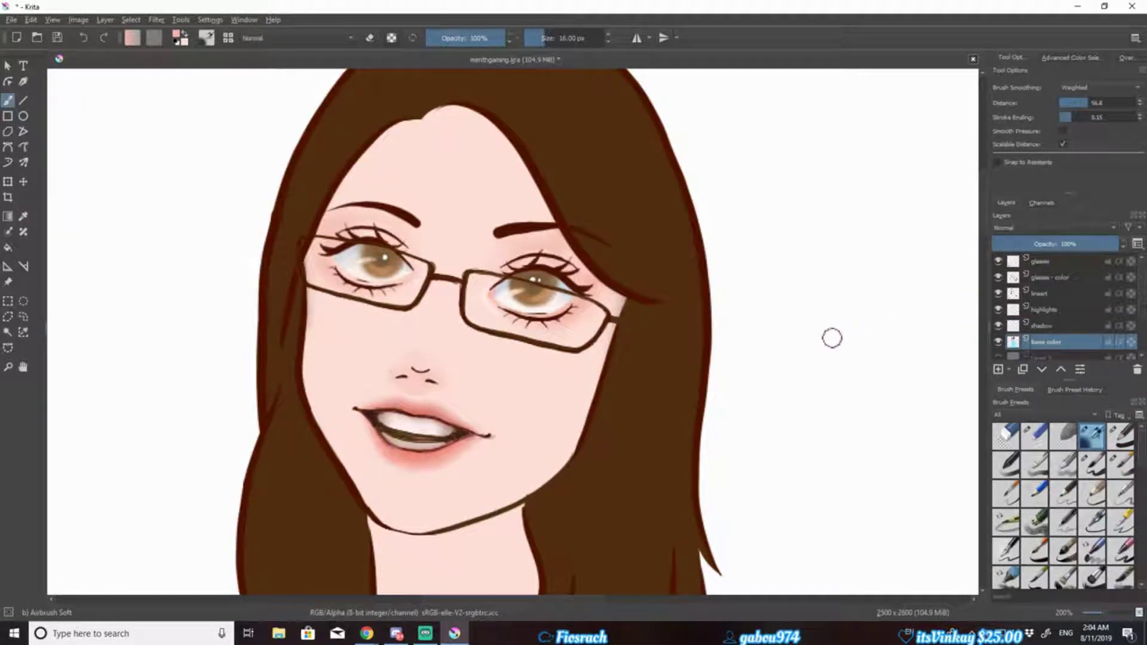
- Paint small white highlights on the highlights layer with a shrunken brush
key(Page_Up)
key(Page_Up)
key([)
ctrl+click(508, 294)
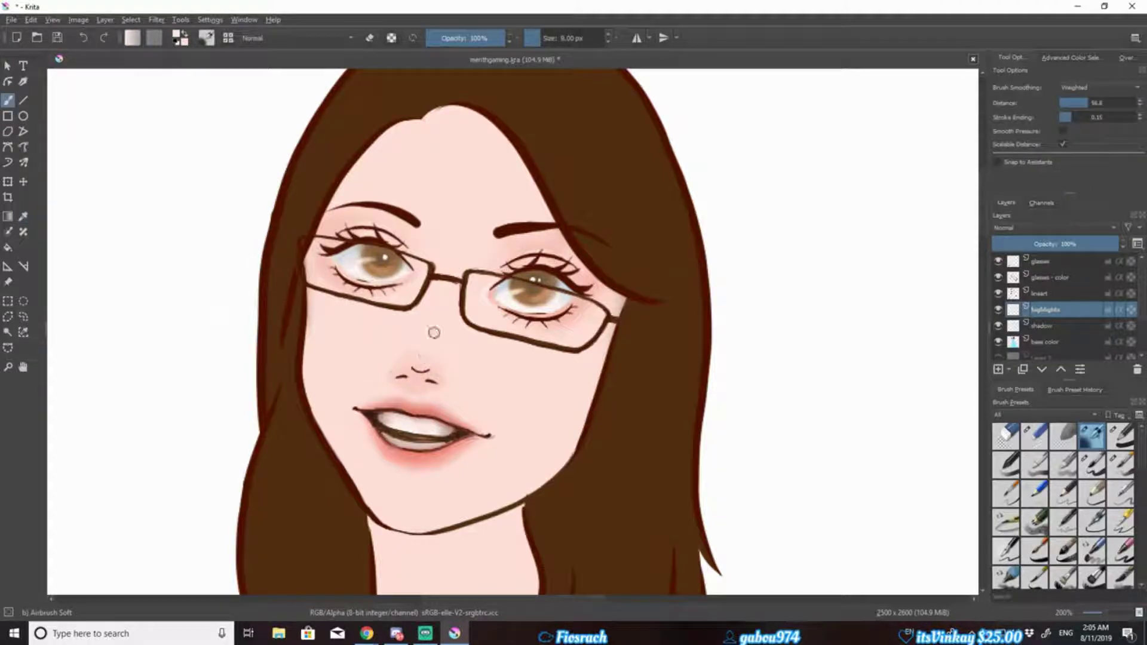
right_click(842, 378)
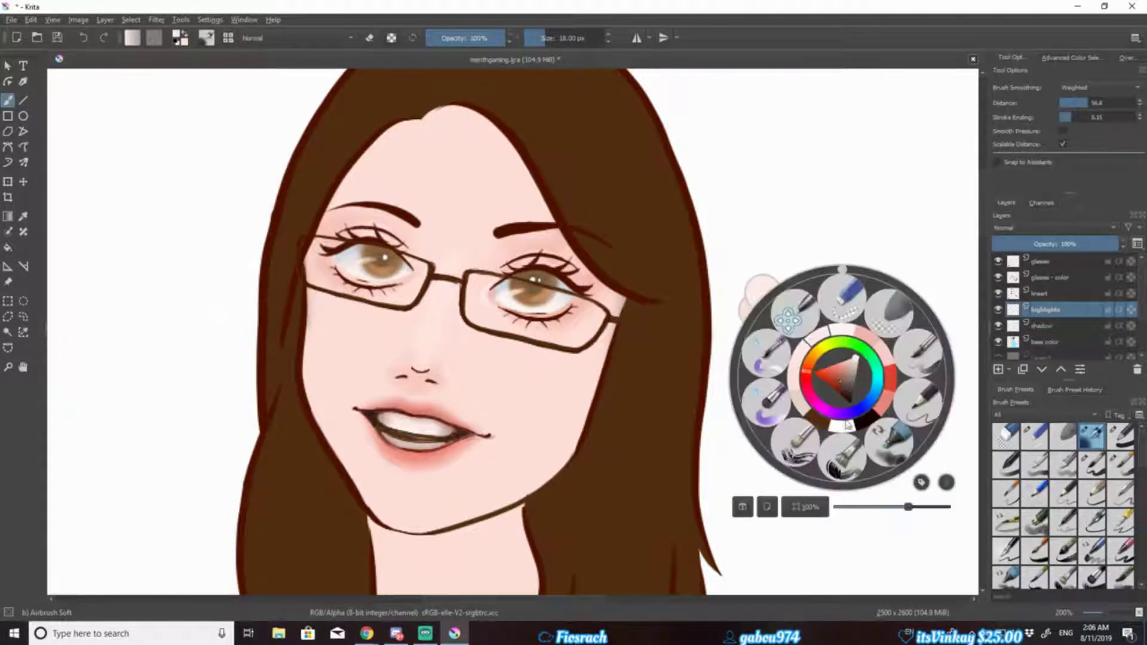
click(819, 346)
- Smooth the shading inside the mouth with a blending brush at 100% zoom
right_click(509, 354)
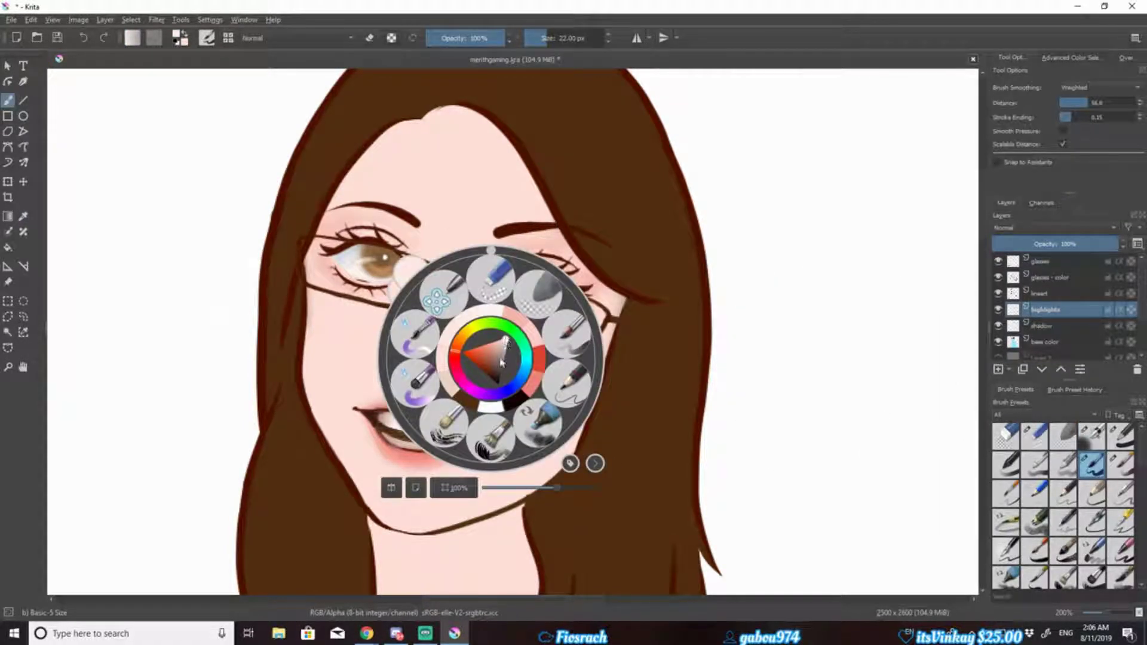
key(1)
scroll(918, 307, up, 4)
key(Page_Down)
key(Page_Down)
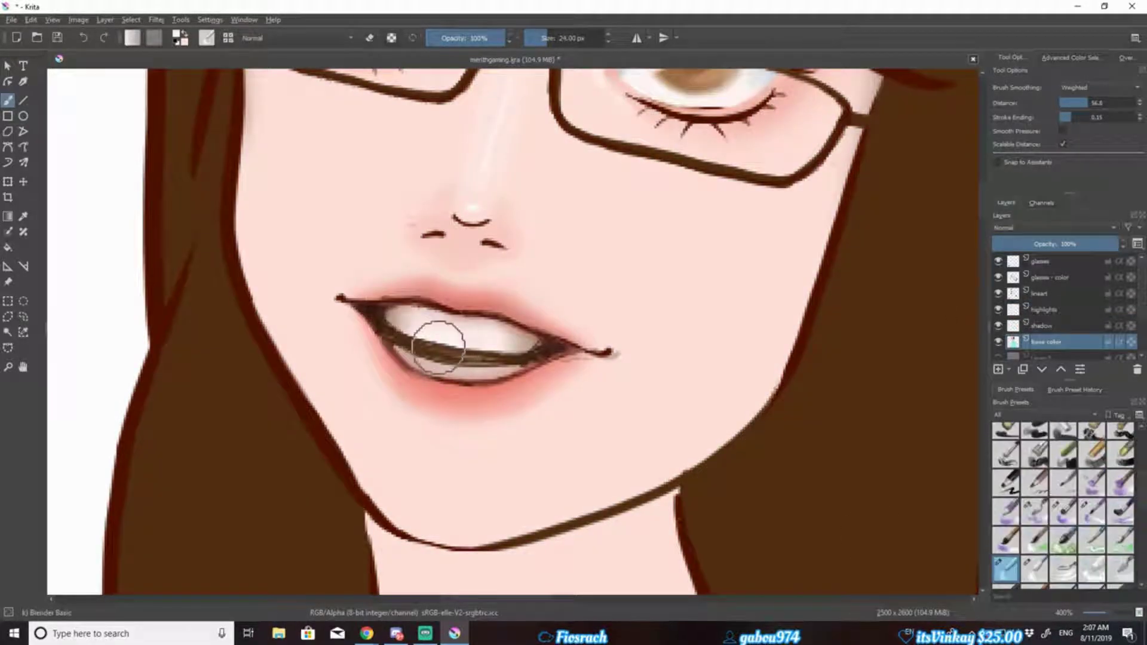
drag(413, 344, 438, 351)
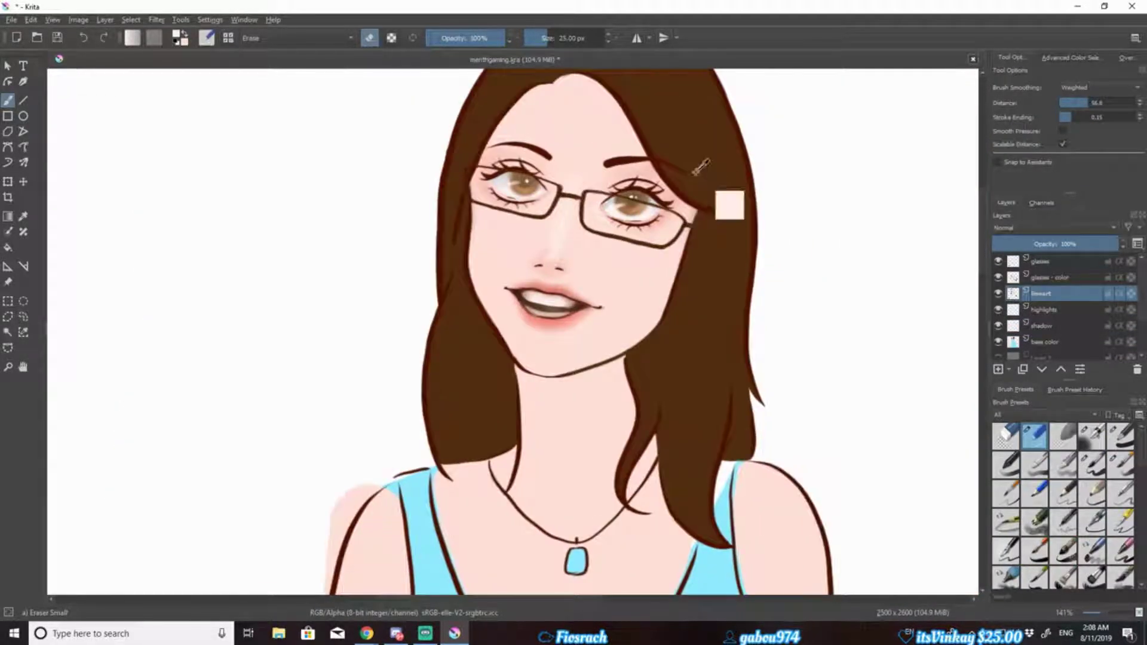
key(minus)
key(minus)
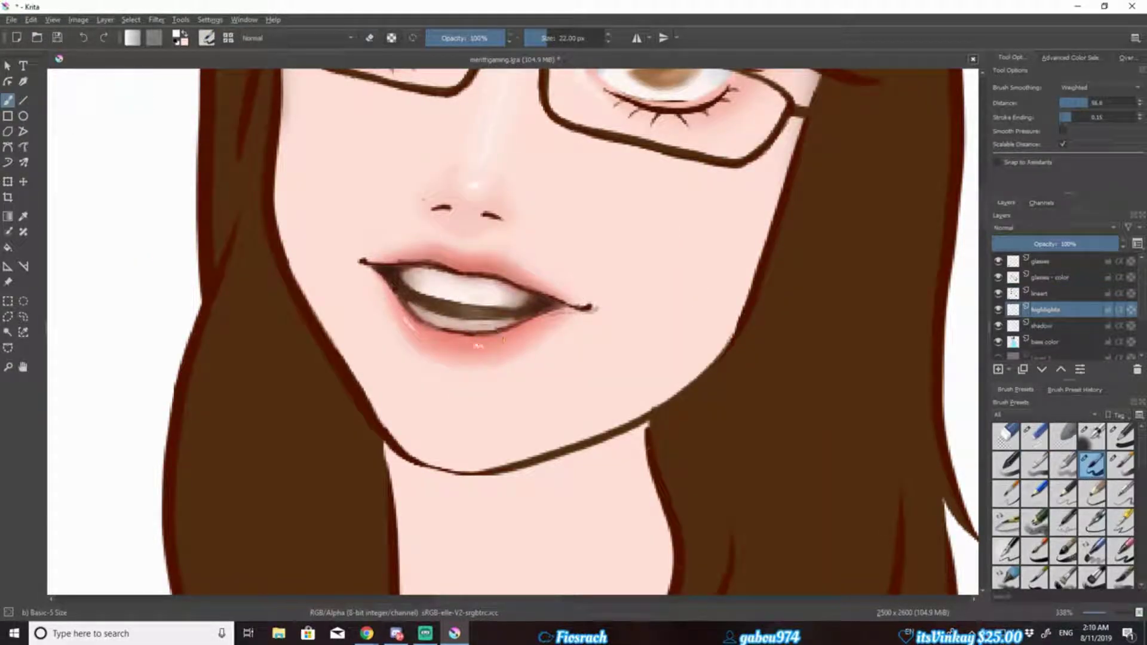
- Sample a very light pink from the lip and set up a small blur-blending brush
key(Page_Down)
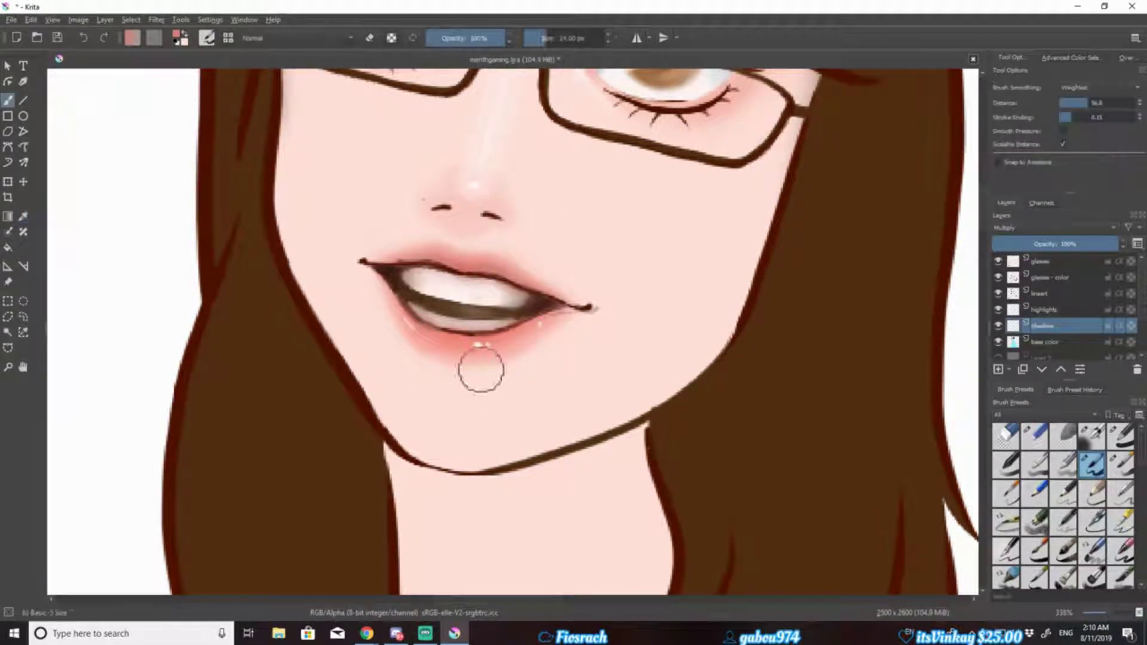
key(slash)
key(e)
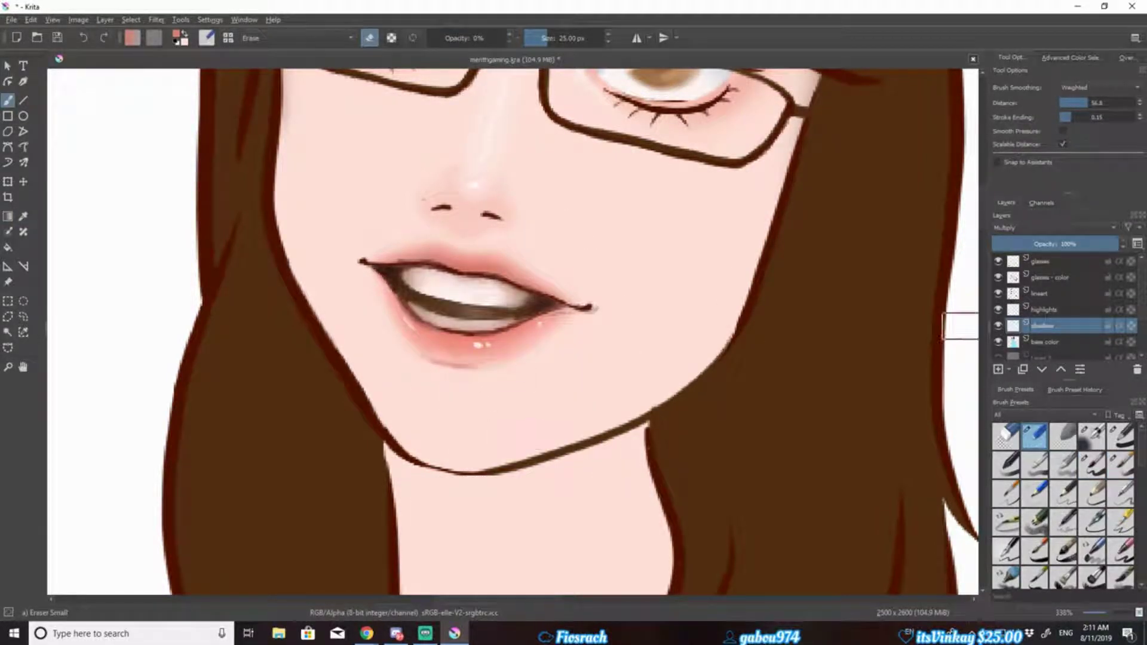
key(Page_Up)
key(slash)
key(p)
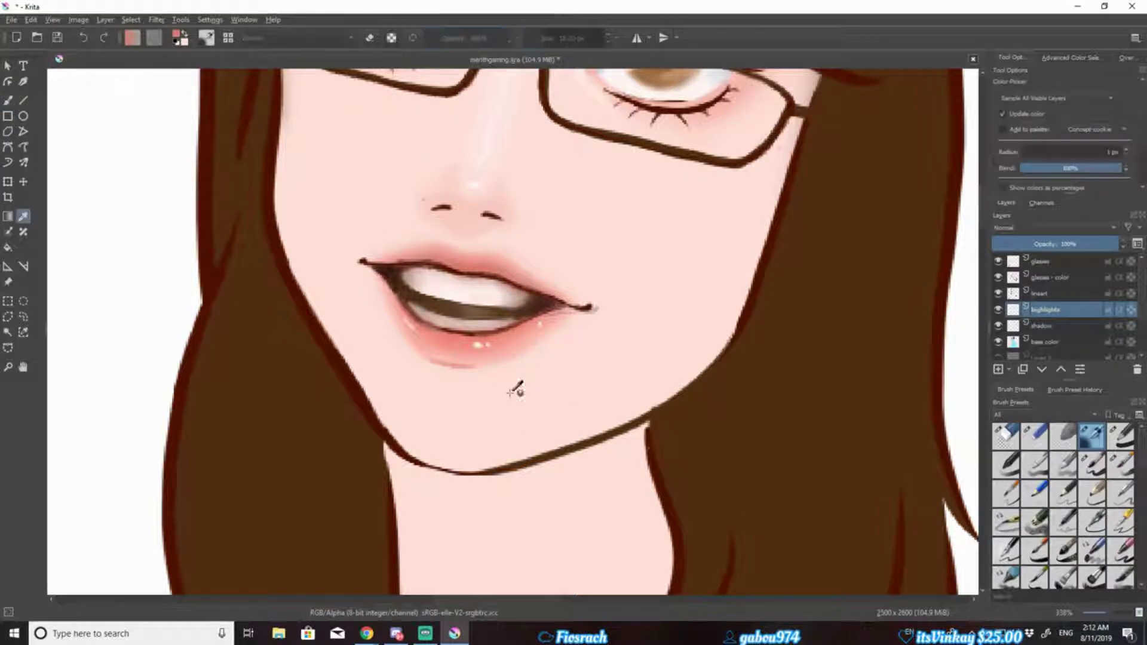
click(515, 390)
key(b)
key(slash)
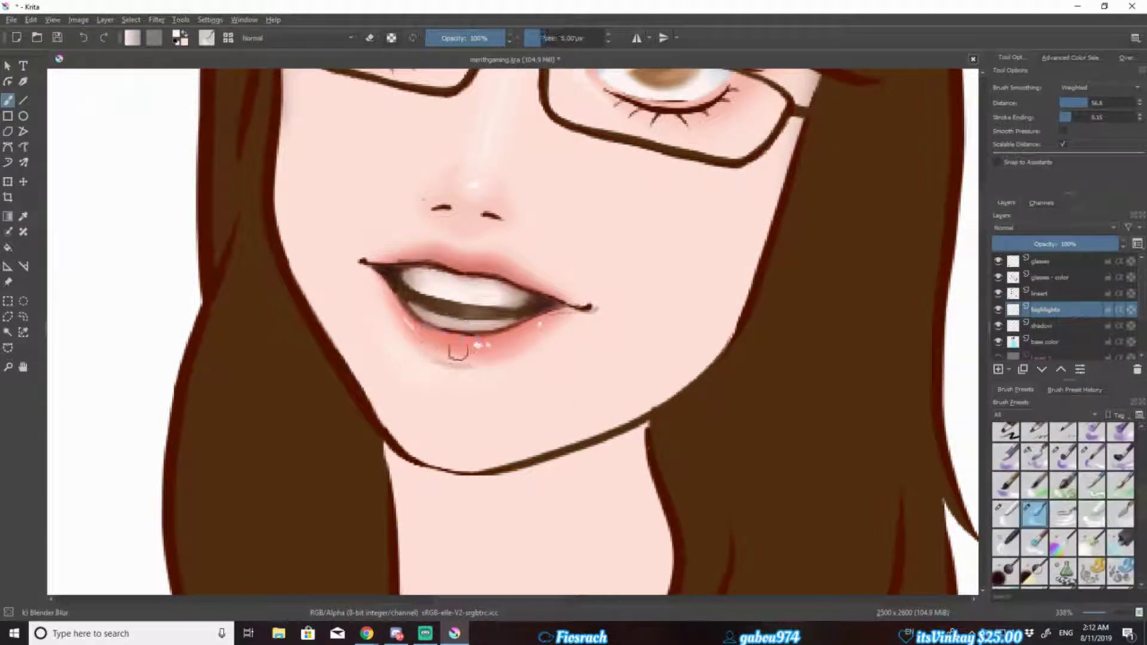
- Save, then erase the stray tip of the hair outline
key(e)
key(ctrl+s)
scroll(562, 334, down, 5)
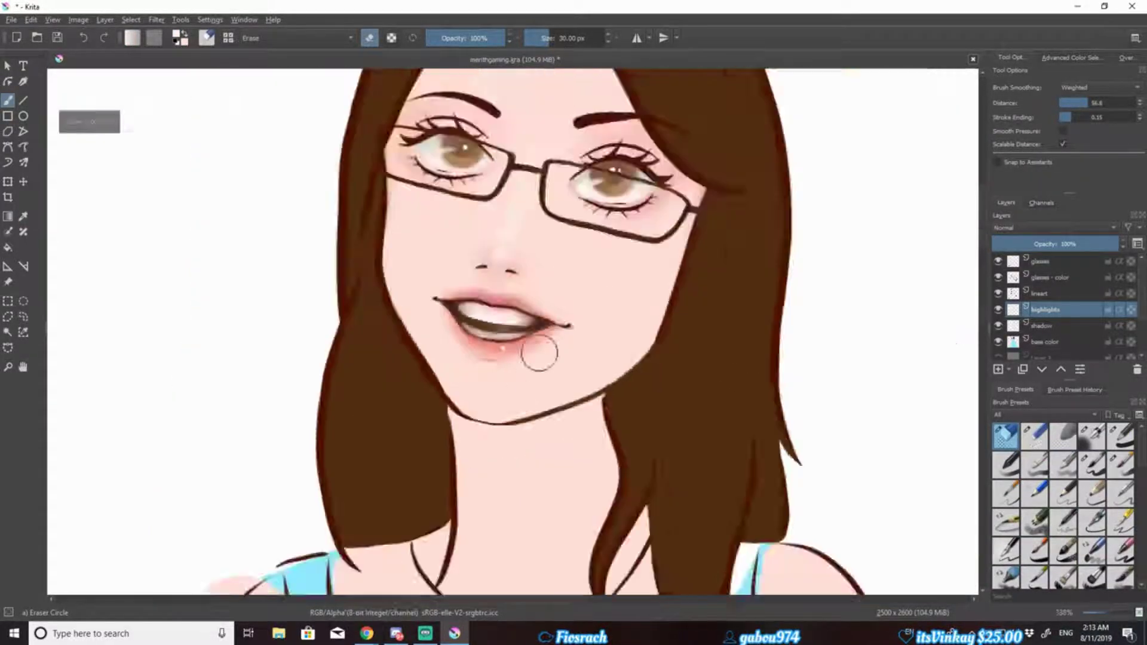
drag(564, 317, 521, 307)
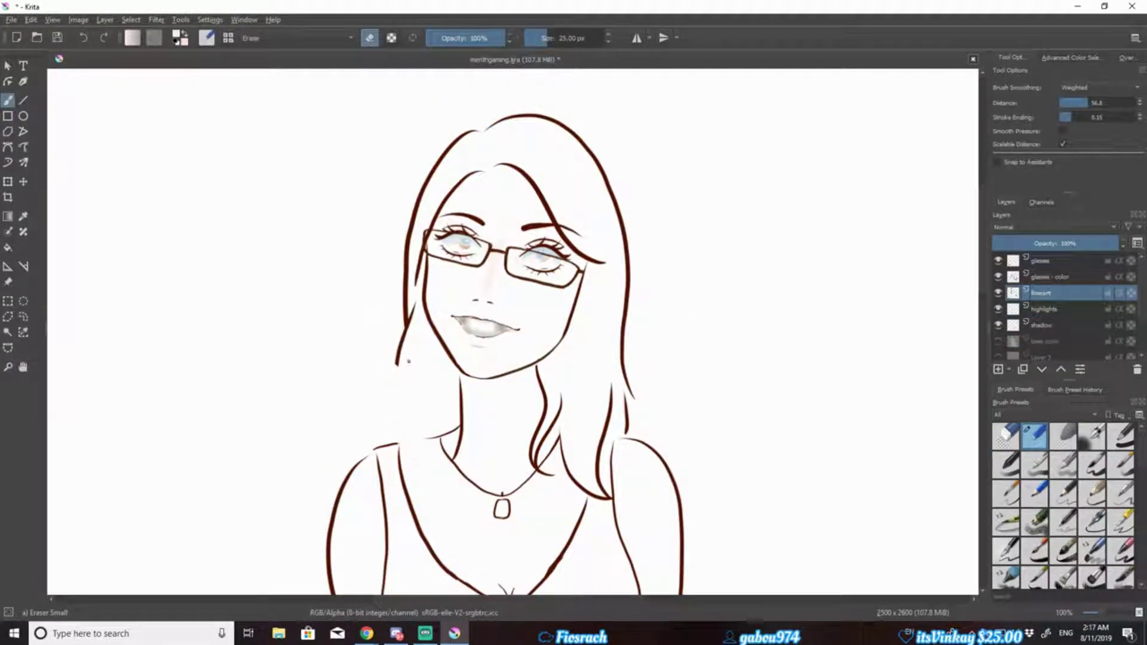
drag(409, 361, 398, 354)
- Select the glasses layer with a basic brush, zoom out to the whole figure and save
key(/)
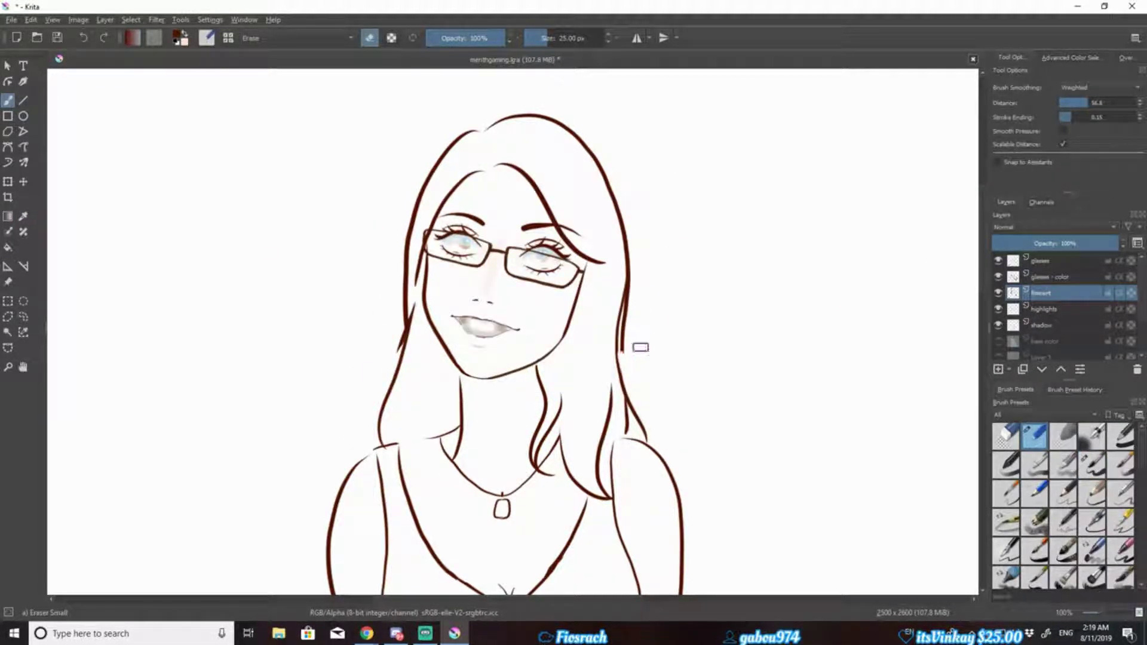
scroll(451, 408, down, 3)
drag(460, 478, 451, 408)
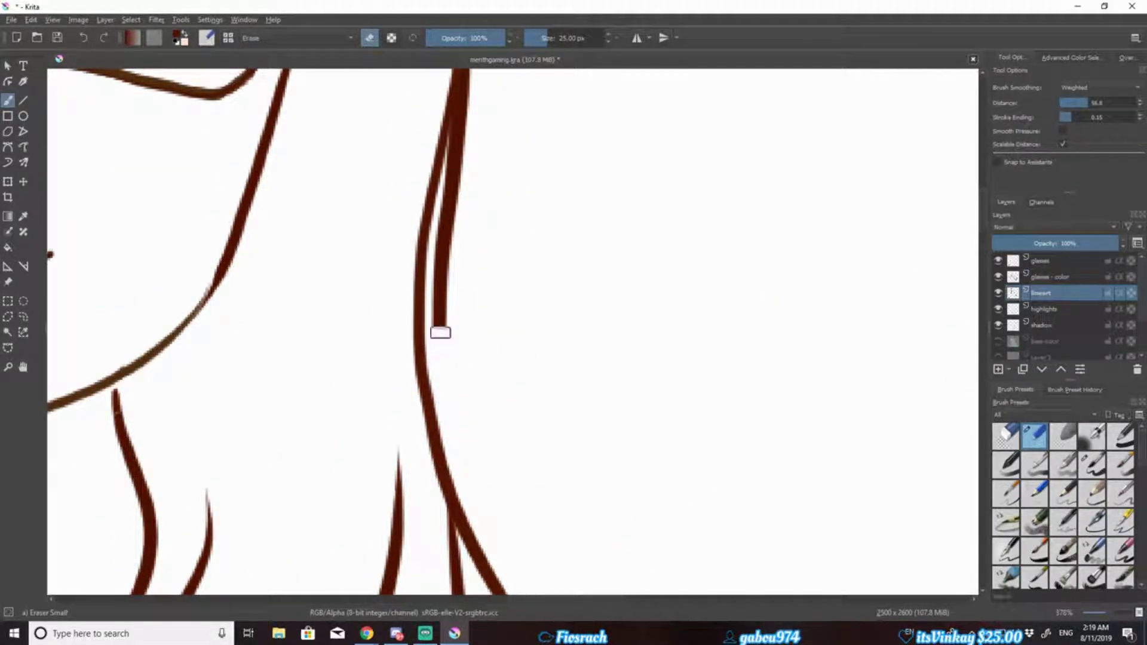
drag(440, 333, 445, 217)
scroll(500, 187, up, 5)
click(261, 261)
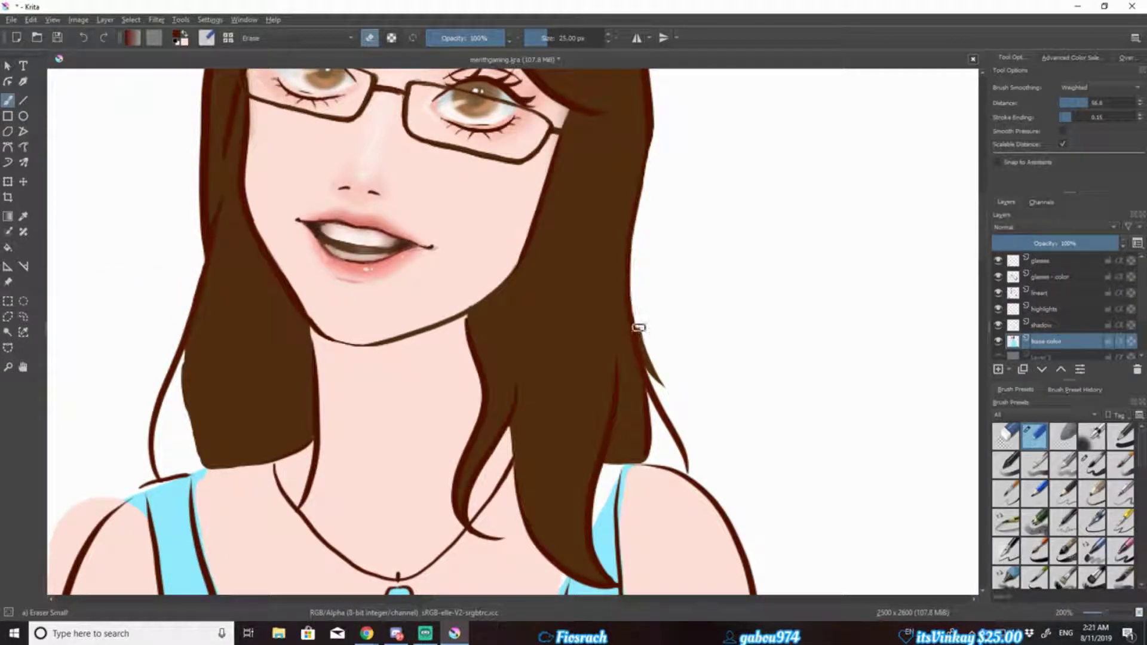
key(slash)
key(minus)
key(minus)
key(minus)
key(ctrl+s)
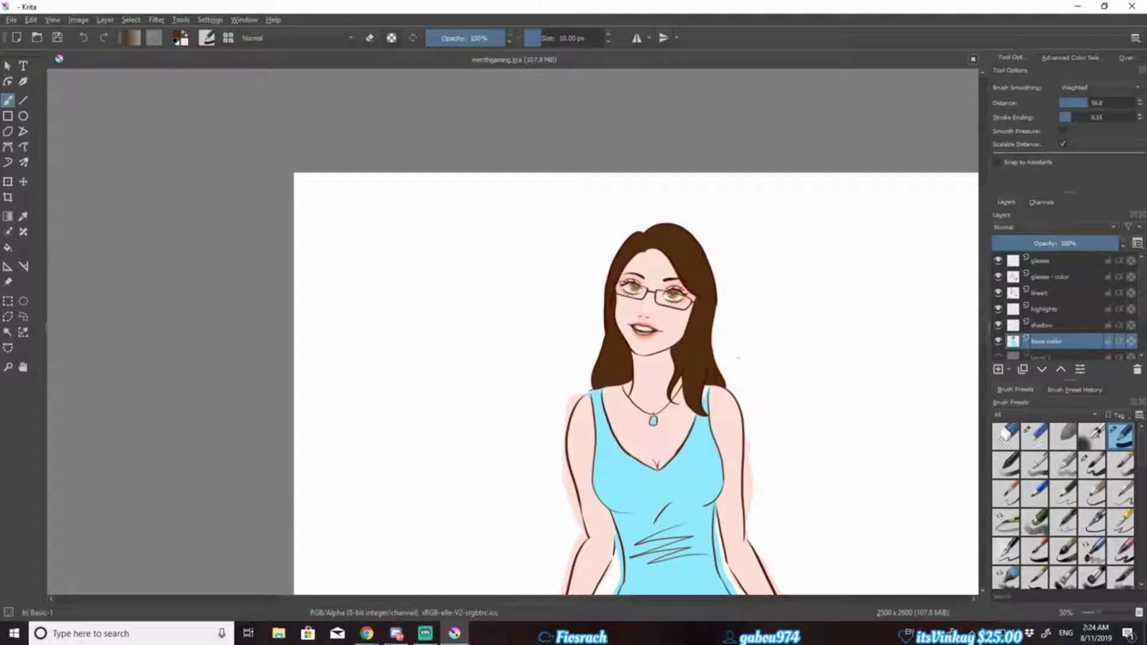
- Choose a soft airbrush and a tan hair colour, ending on the shadow layer
click(1043, 325)
right_click(589, 294)
click(658, 373)
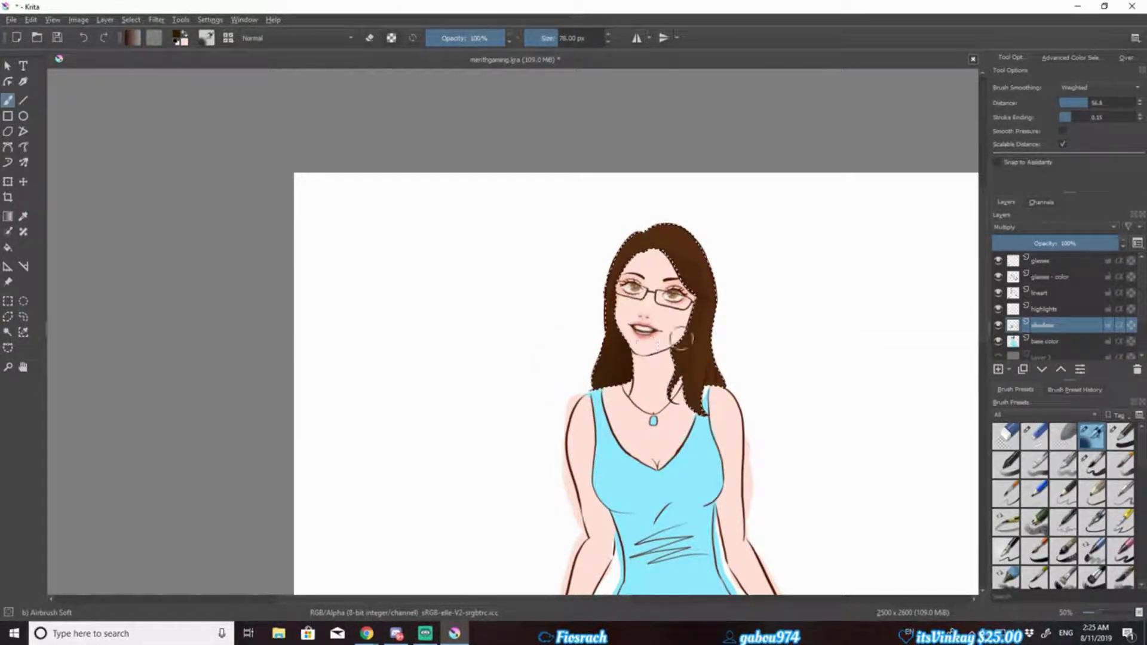
key(Page_Up)
right_click(679, 243)
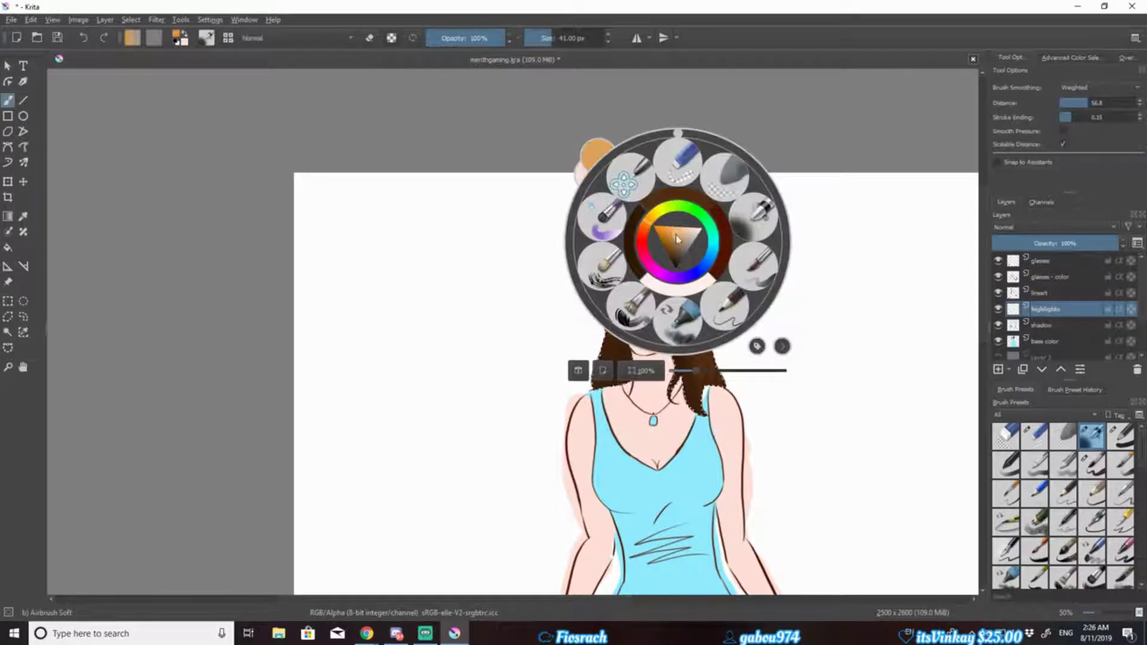
click(678, 251)
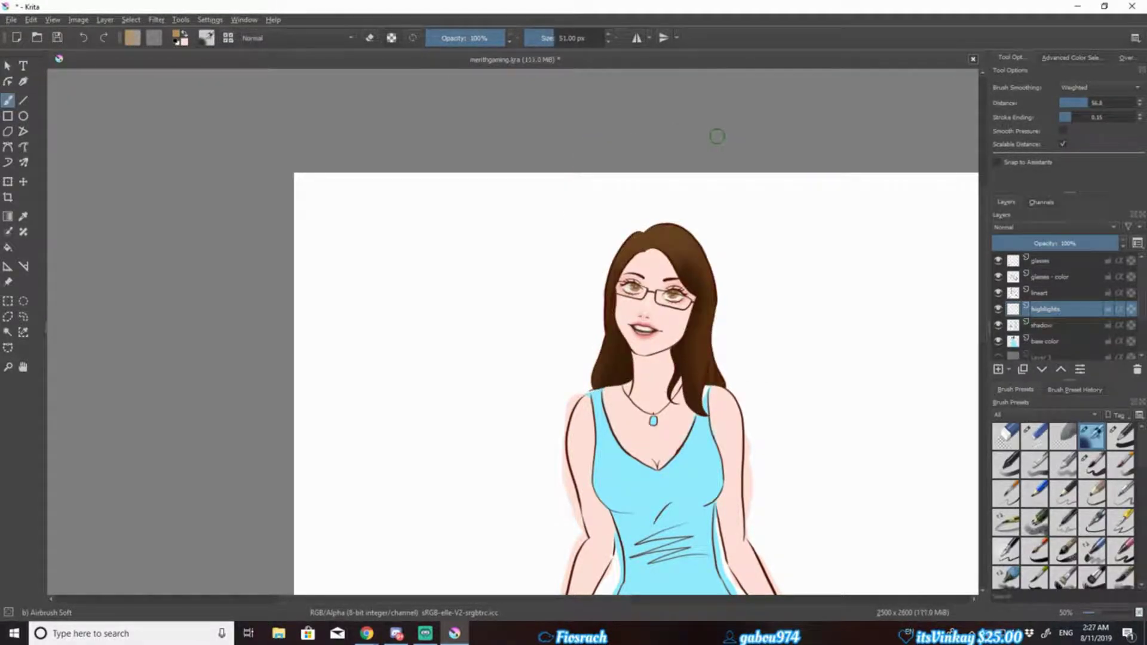
key(Page_Down)
- Switch to a slightly smaller size-varying basic brush and select the hair area
scroll(768, 273, up, 5)
key(slash)
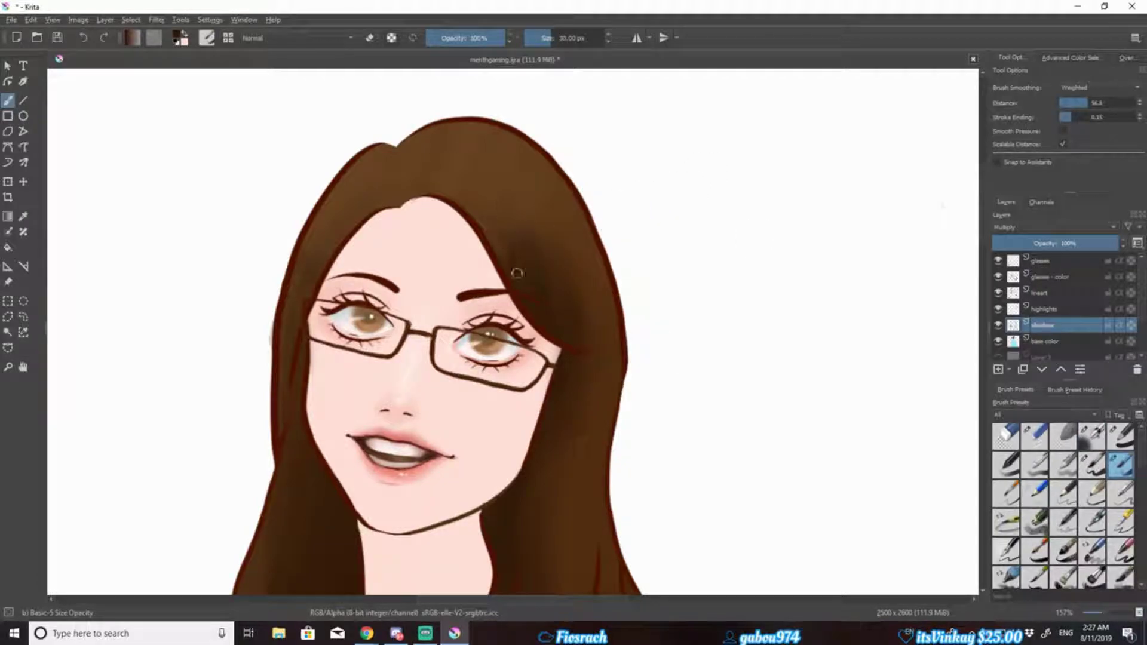
scroll(968, 235, down, 3)
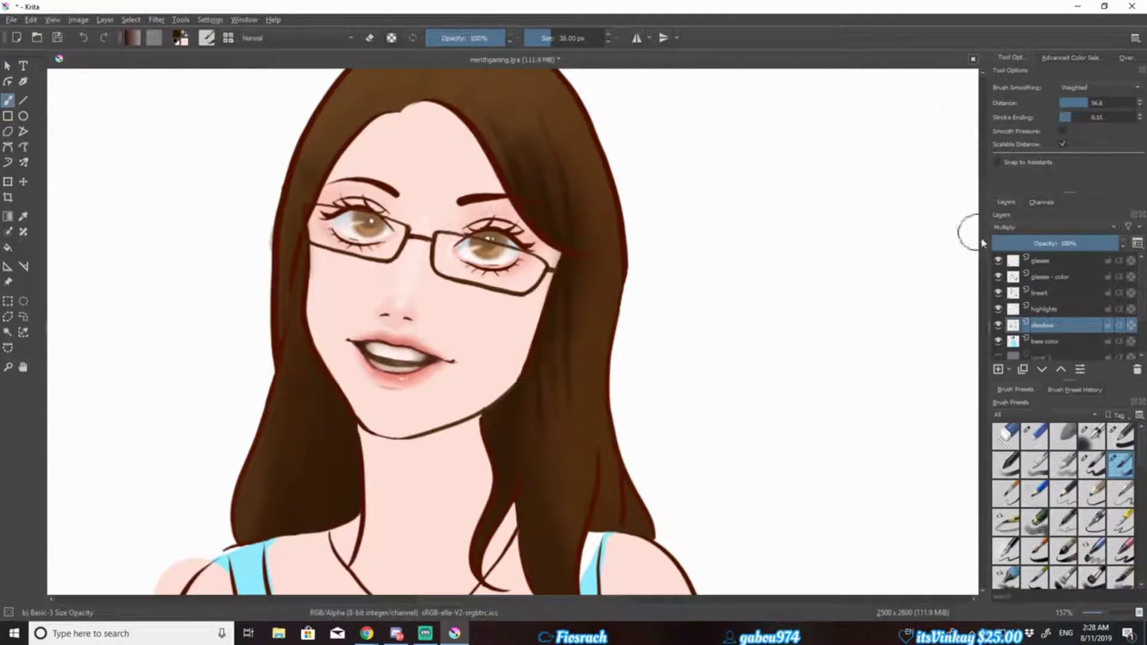
scroll(970, 233, down, 3)
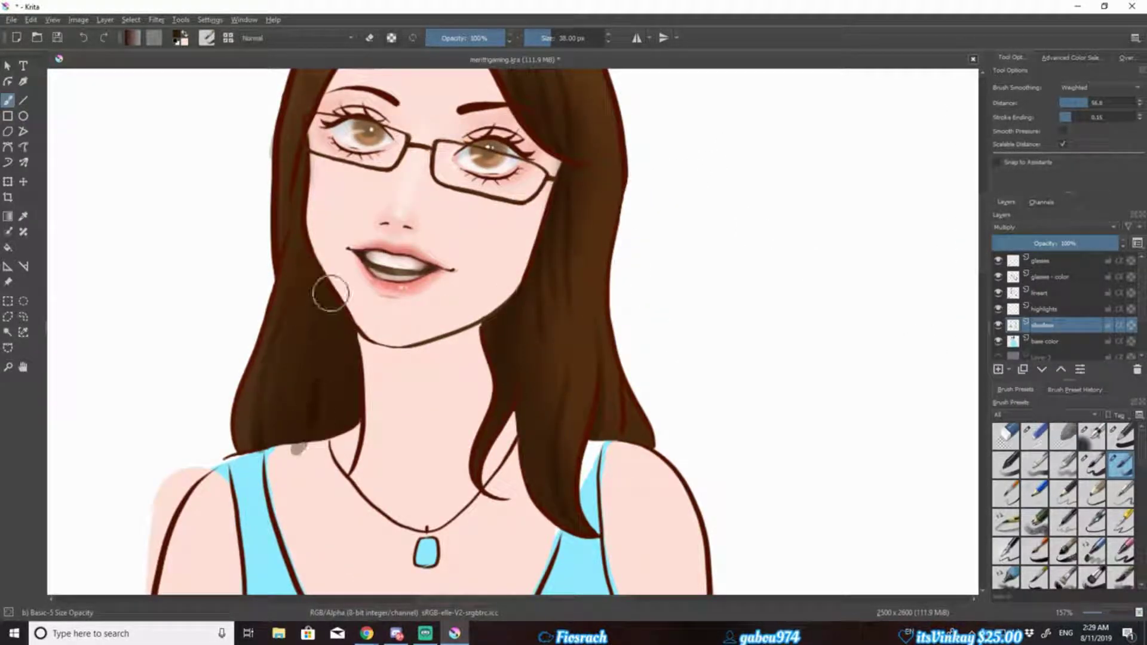
scroll(349, 391, up, 5)
right_click(308, 215)
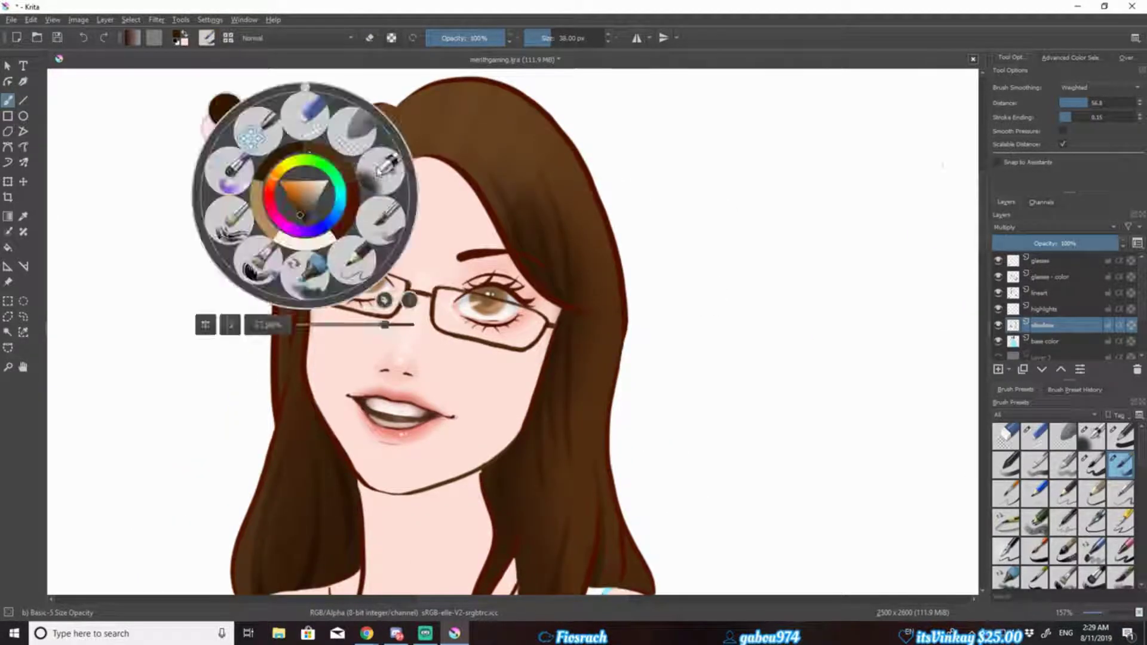
right_click(301, 308)
key(bracketleft)
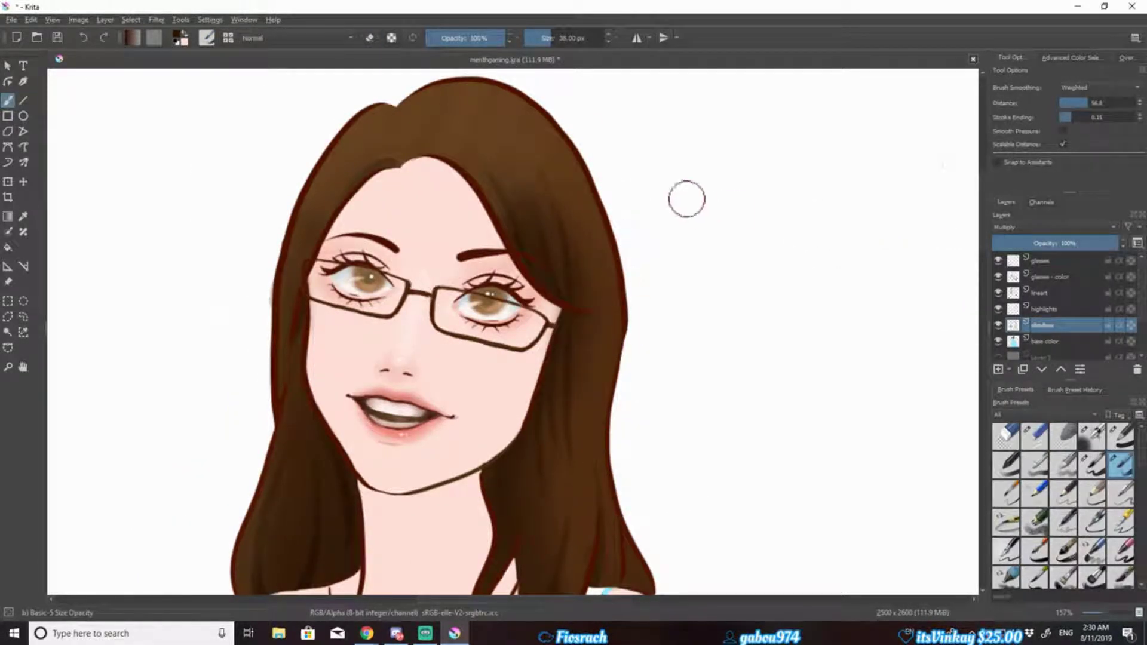
scroll(968, 245, down, 3)
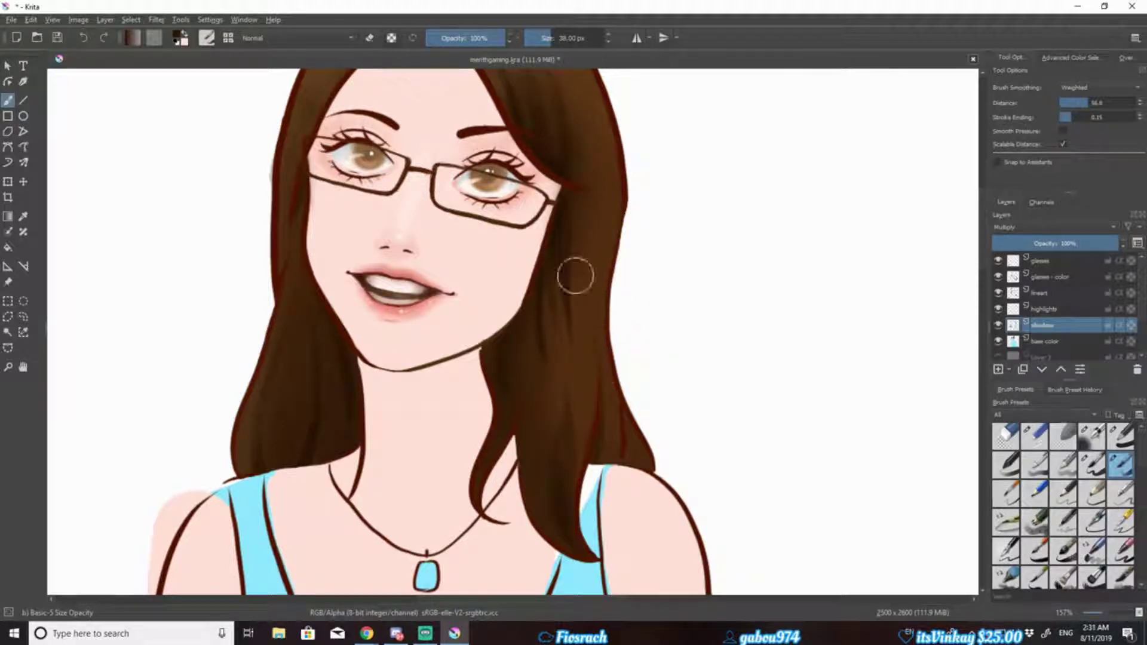
key(e)
click(462, 317)
- Paint light highlight arcs across the top of the hair on the highlights layer
key(b)
key(e)
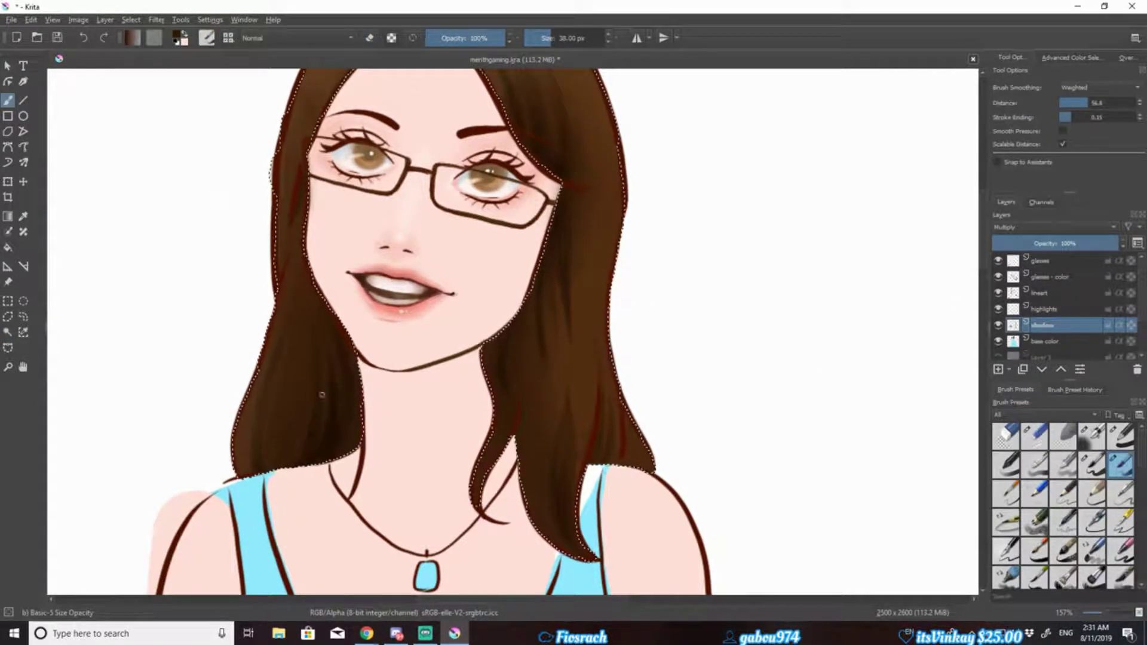
scroll(266, 205, up, 3)
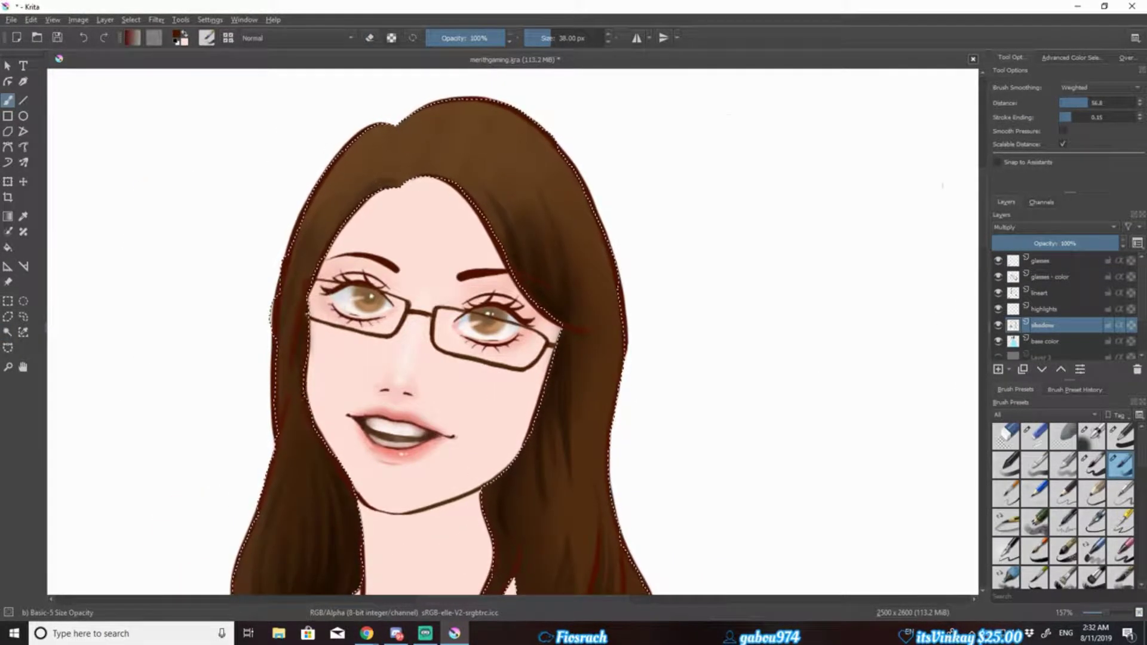
key(Page_Up)
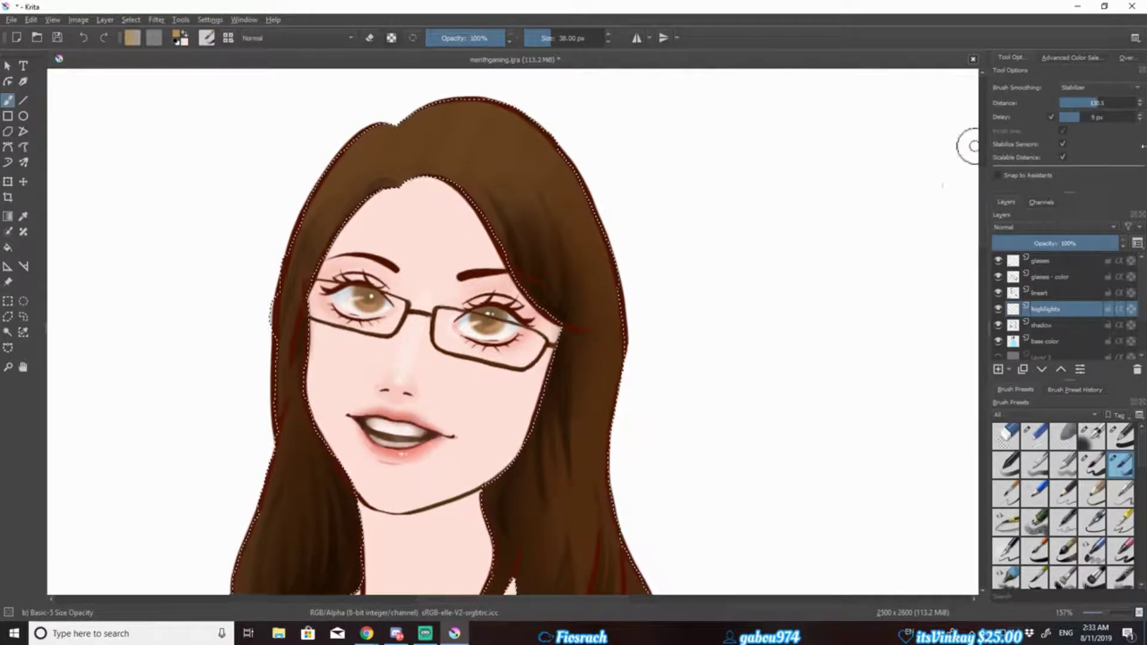
drag(428, 172, 515, 136)
mouse_move(392, 151)
mouse_down()
mouse_move(451, 131)
mouse_move(379, 135)
mouse_move(385, 171)
mouse_up()
- Add more tan highlight streaks to the left hair and crown, then zoom in on the head
scroll(1133, 119, down, 4)
scroll(602, 205, down, 3)
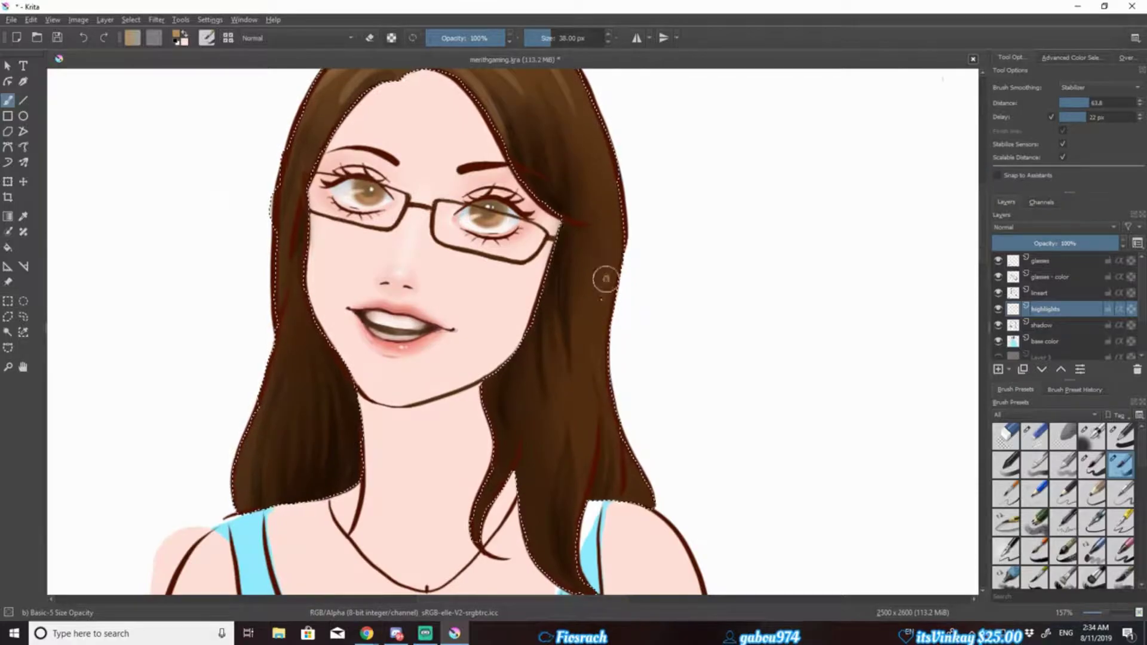
scroll(597, 205, down, 1)
scroll(825, 222, up, 3)
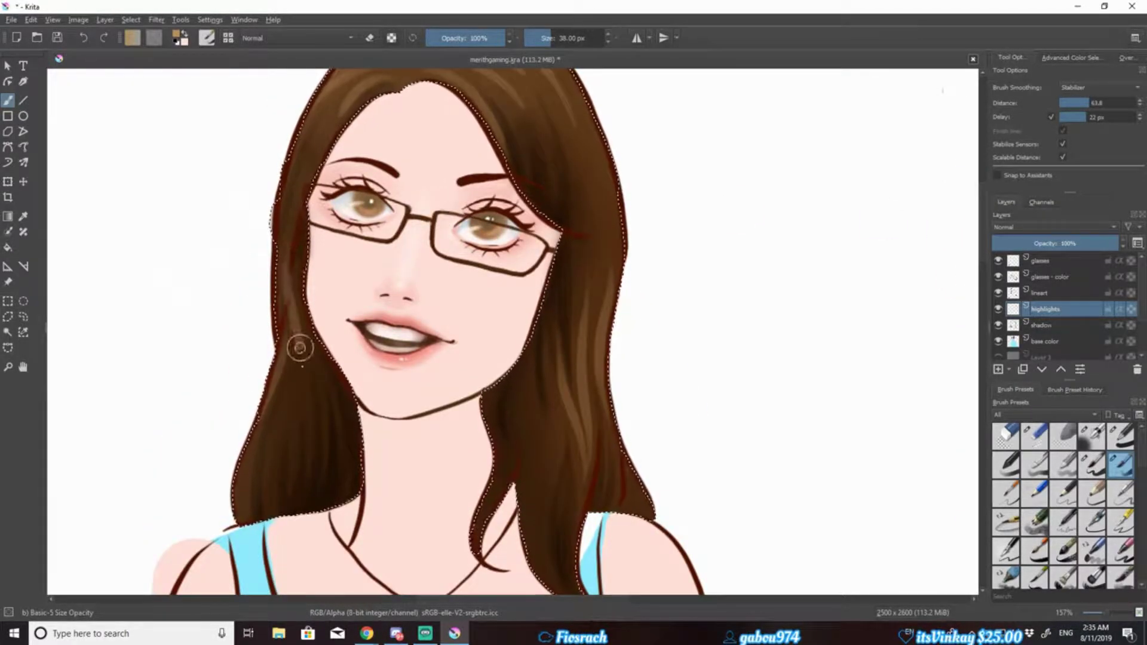
scroll(281, 353, up, 3)
drag(395, 235, 362, 209)
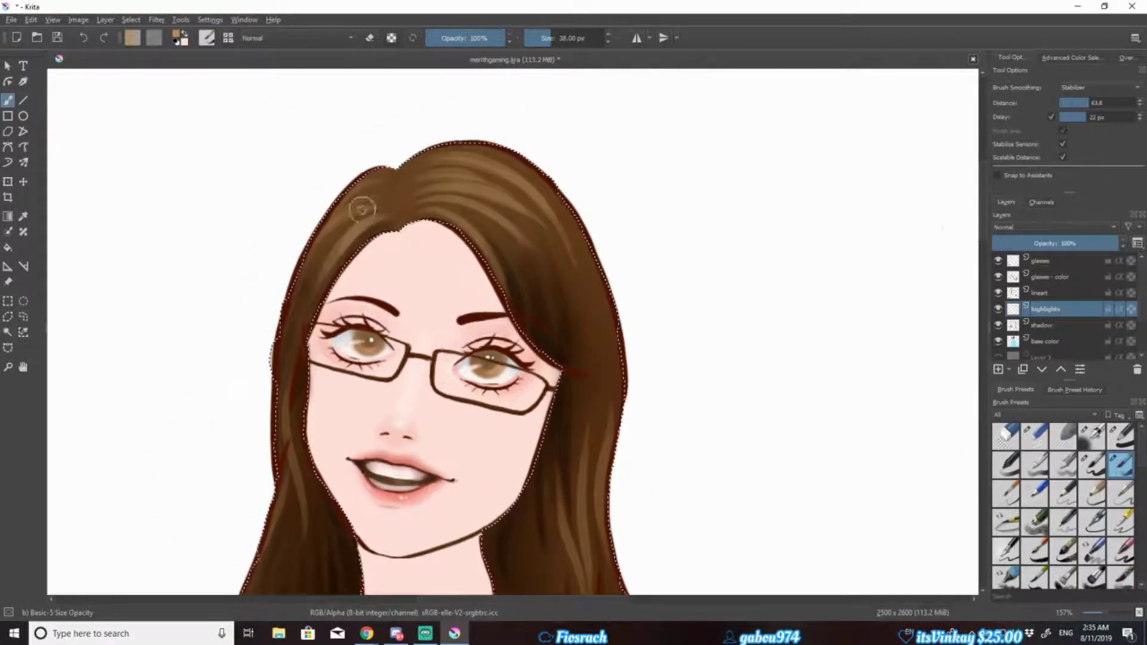
drag(431, 159, 478, 172)
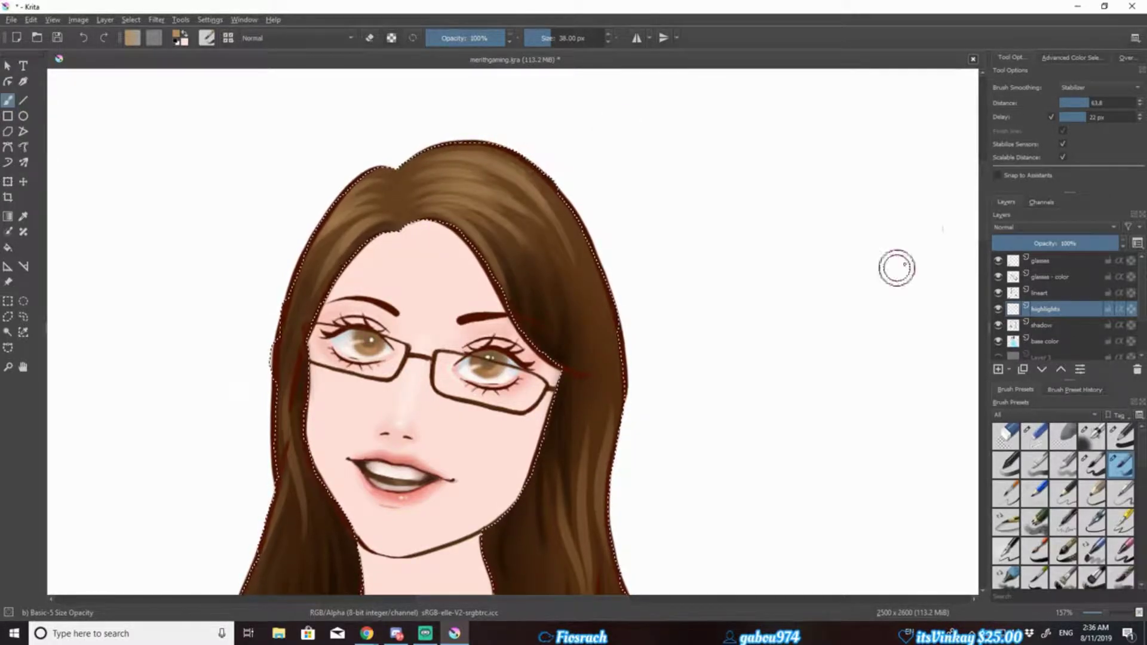
scroll(591, 300, down, 2)
scroll(632, 410, down, 3)
drag(384, 210, 564, 342)
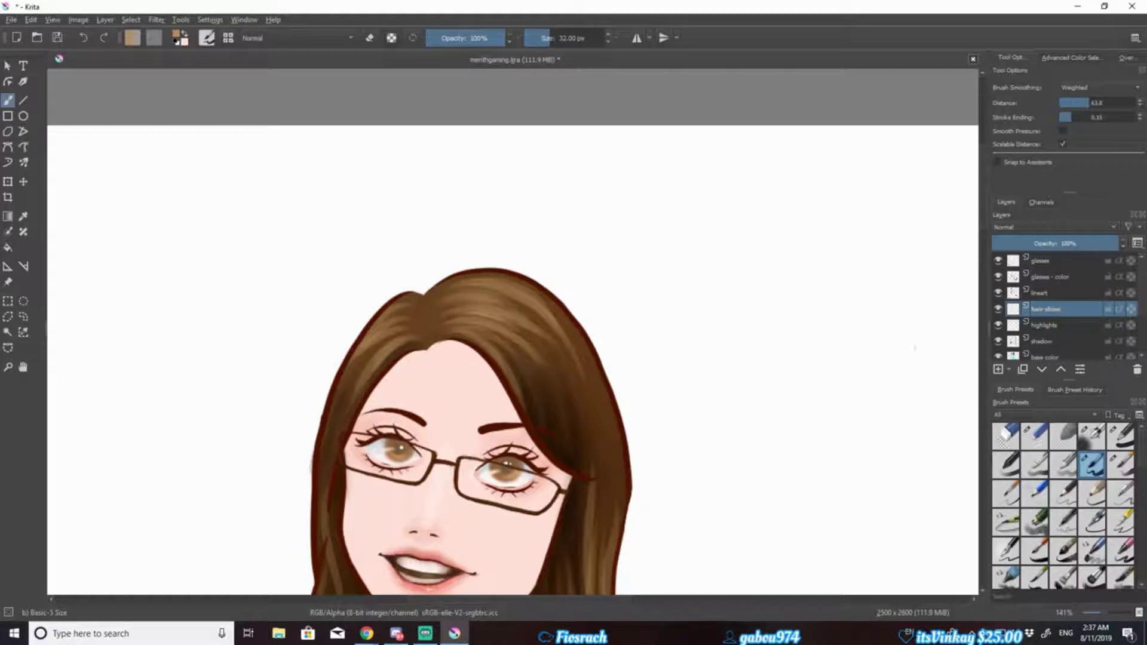
- Zoom in on the hair and eyes to paint shine, then save and zoom back out
scroll(337, 435, down, 3)
key(slash)
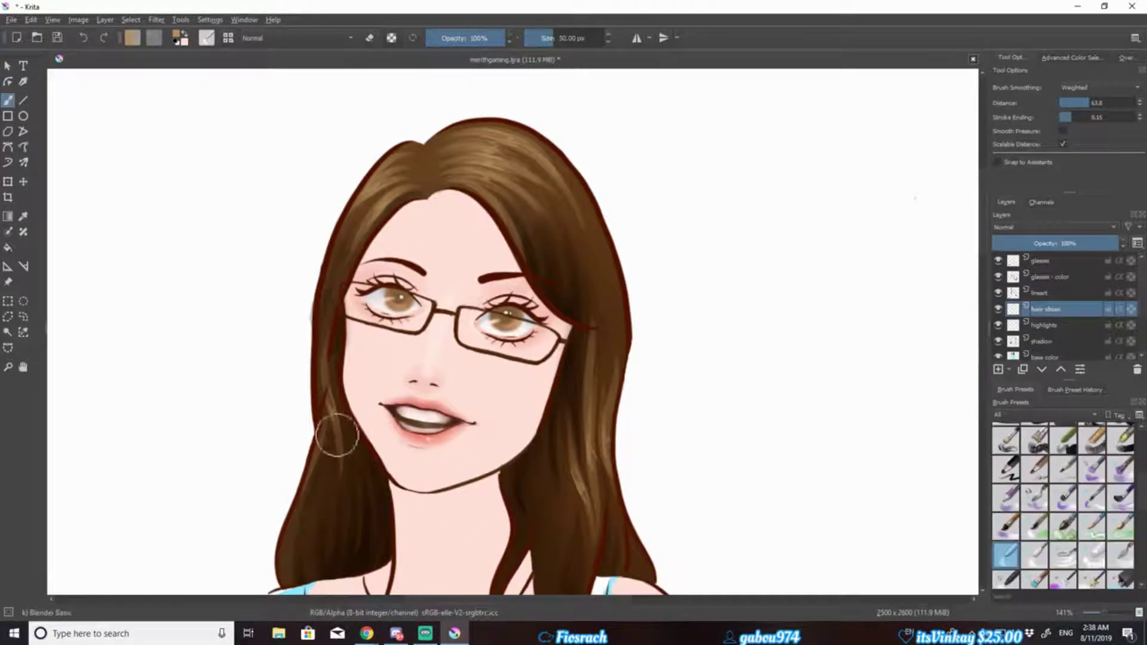
right_click(766, 308)
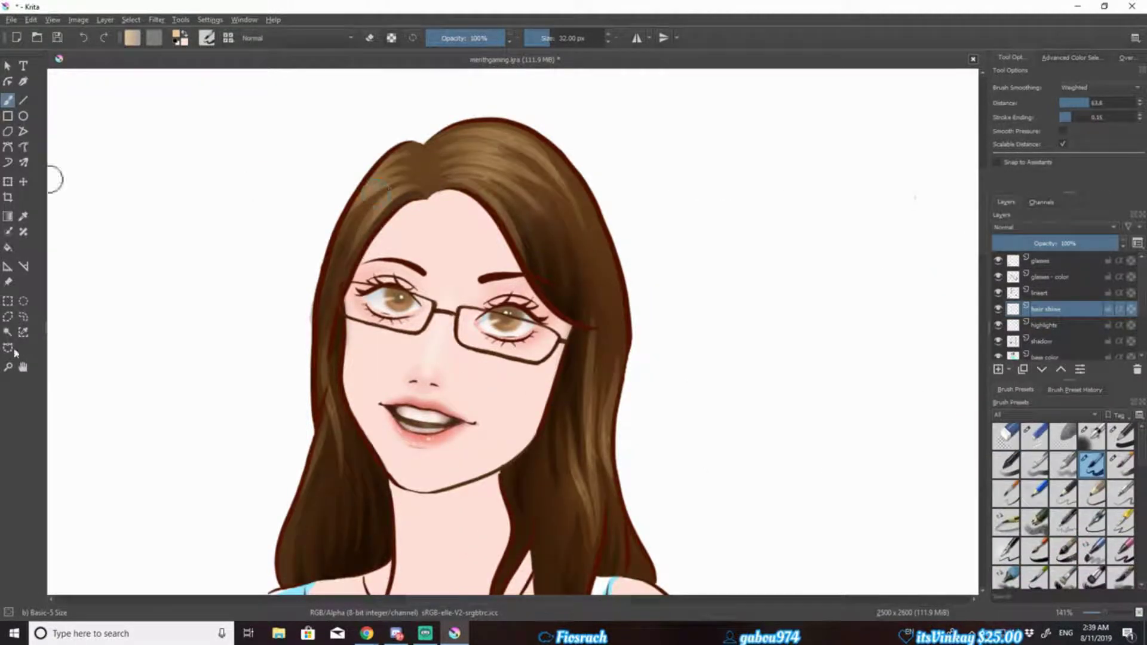
click(8, 367)
drag(389, 149, 663, 303)
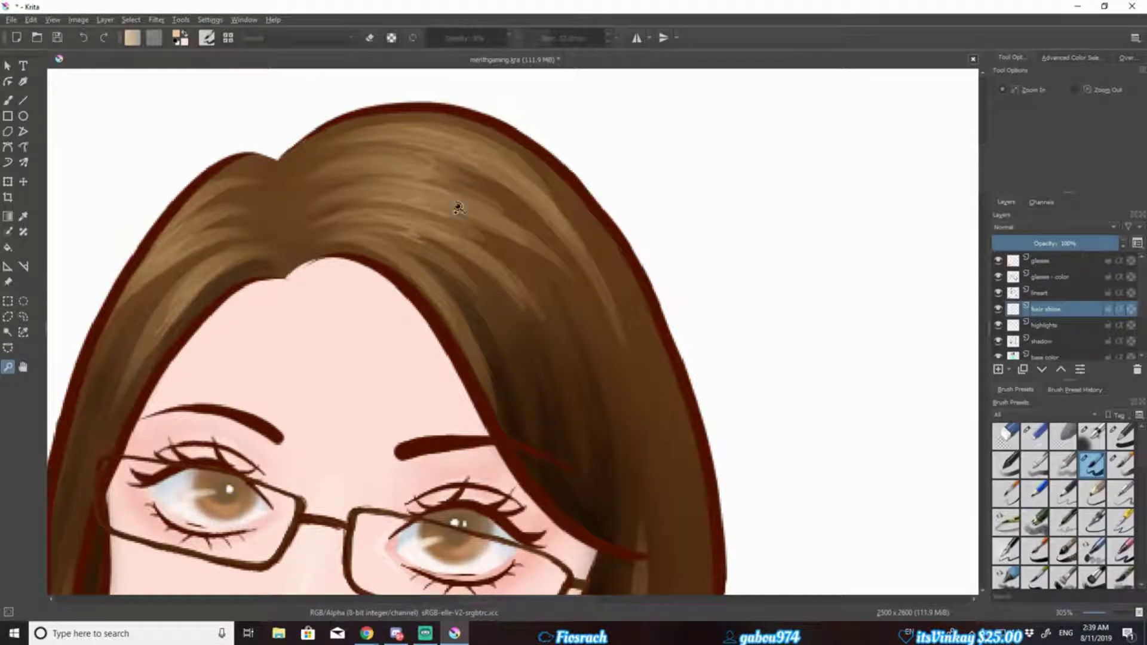
key(b)
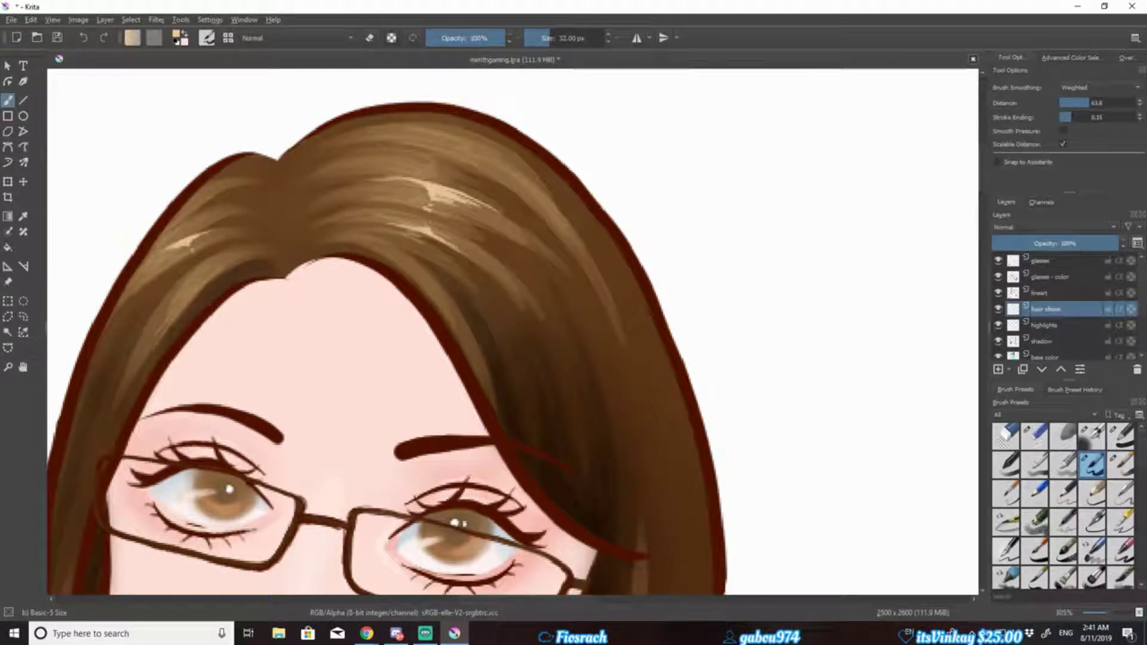
key(ctrl+s)
key(minus)
key(minus)
key(minus)
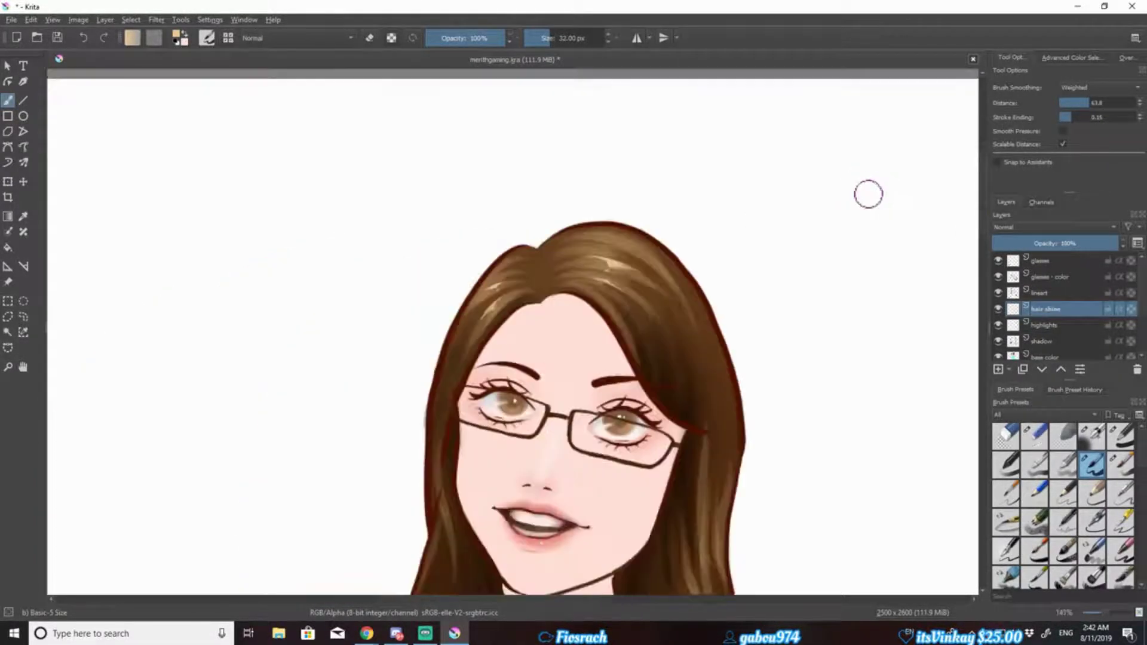
key(minus)
key(minus)
key(minus)
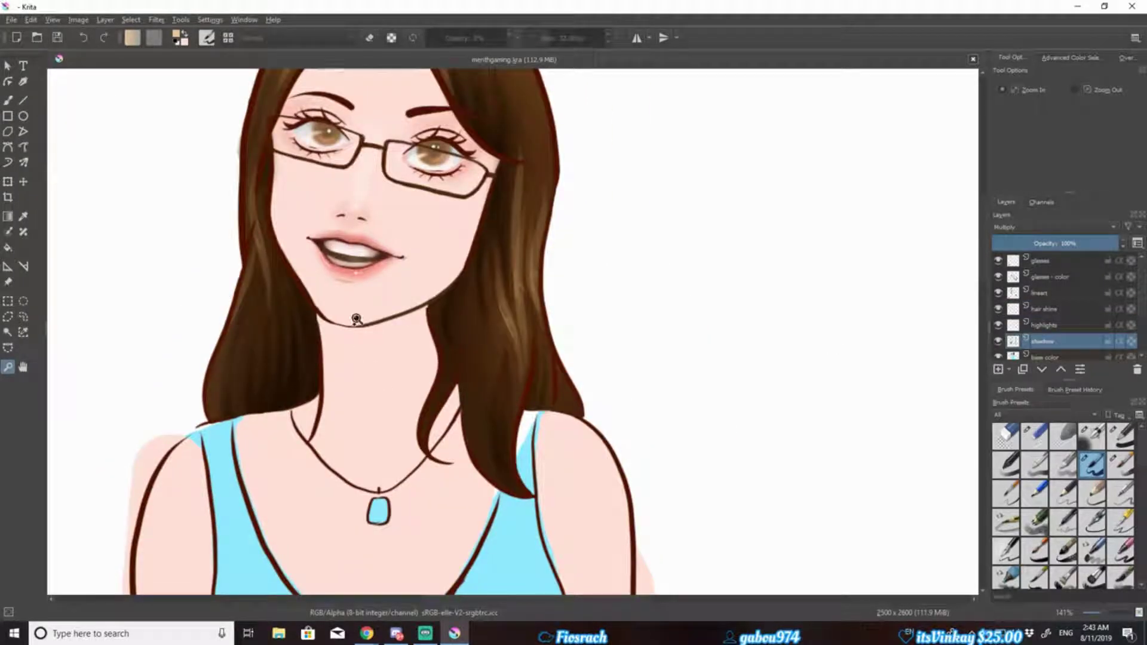
- Paint rosy-brown shadows on the neck, including under the chin beside the hair
right_click(392, 361)
click(392, 361)
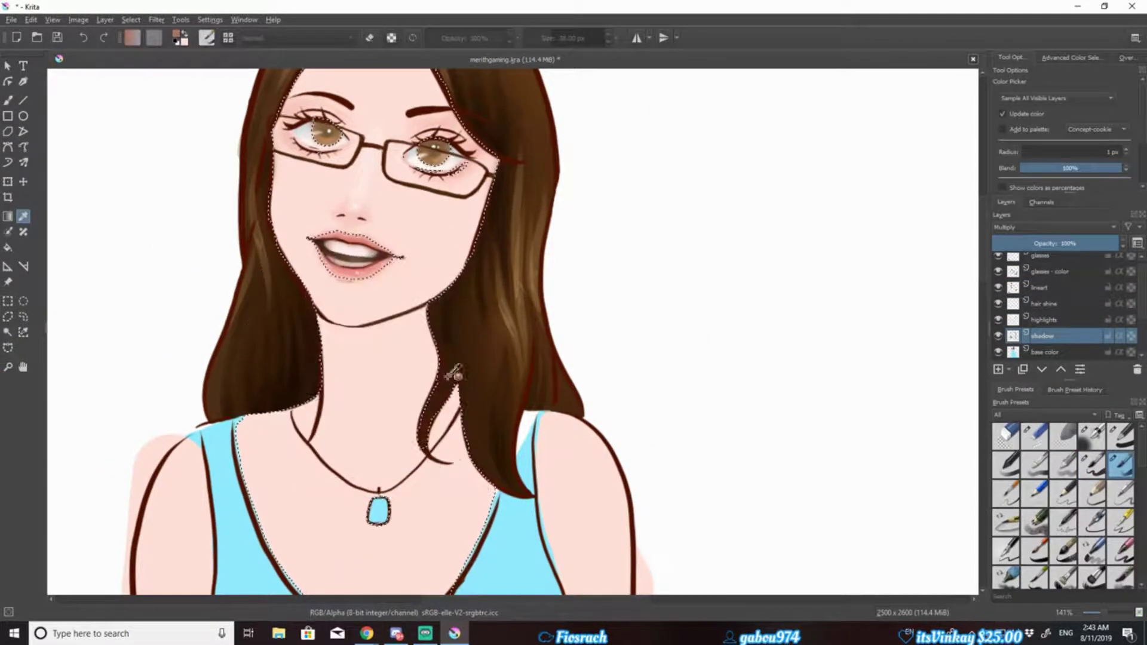
mouse_move(335, 322)
mouse_down()
mouse_move(418, 352)
mouse_move(326, 431)
mouse_up()
mouse_move(431, 335)
mouse_down()
mouse_move(461, 350)
mouse_move(487, 478)
mouse_up()
drag(448, 311, 318, 317)
- Soften the neck shading and erase the stray pink beside the tank top
scroll(912, 361, down, 1)
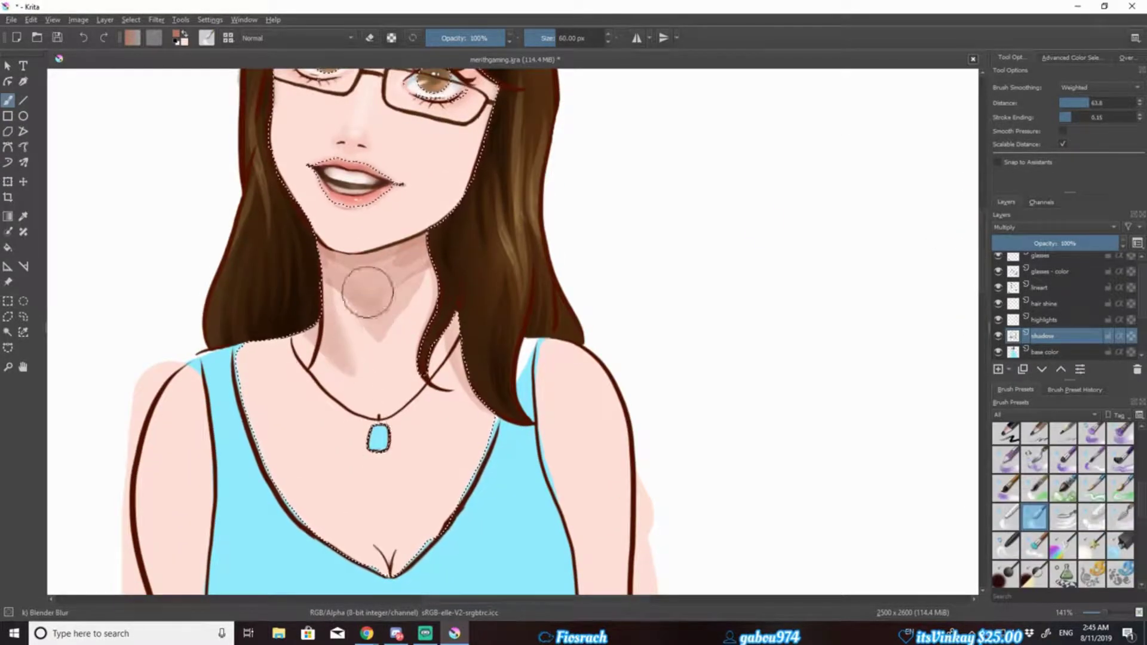
scroll(701, 457, down, 3)
scroll(701, 458, down, 3)
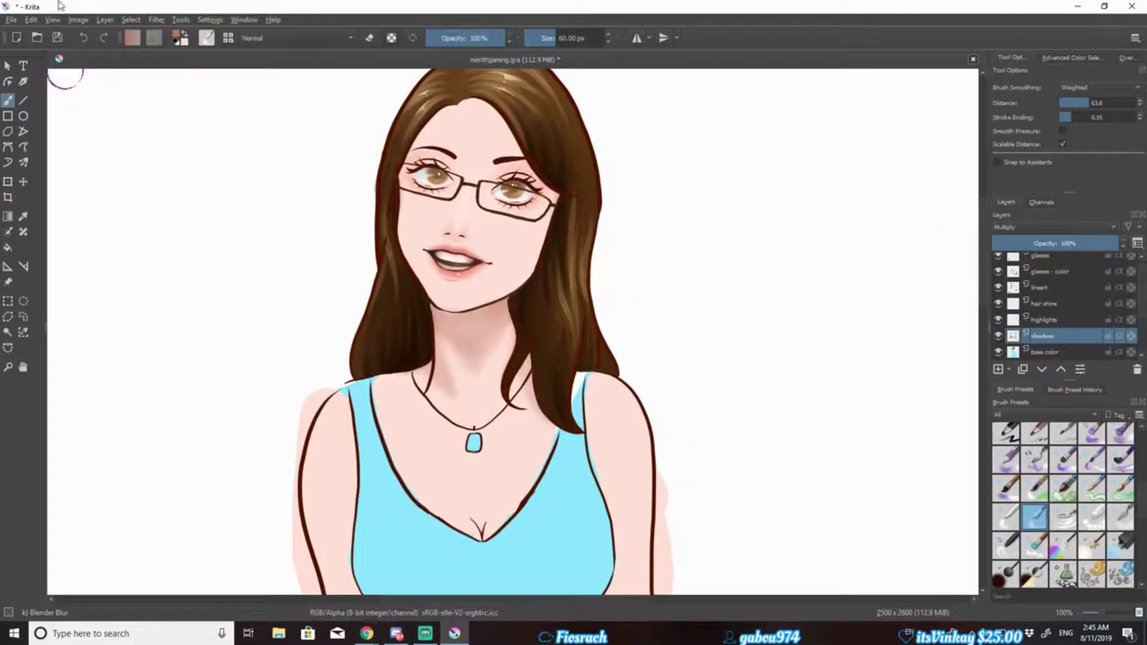
scroll(532, 431, down, 5)
scroll(678, 262, down, 3)
scroll(676, 248, up, 3)
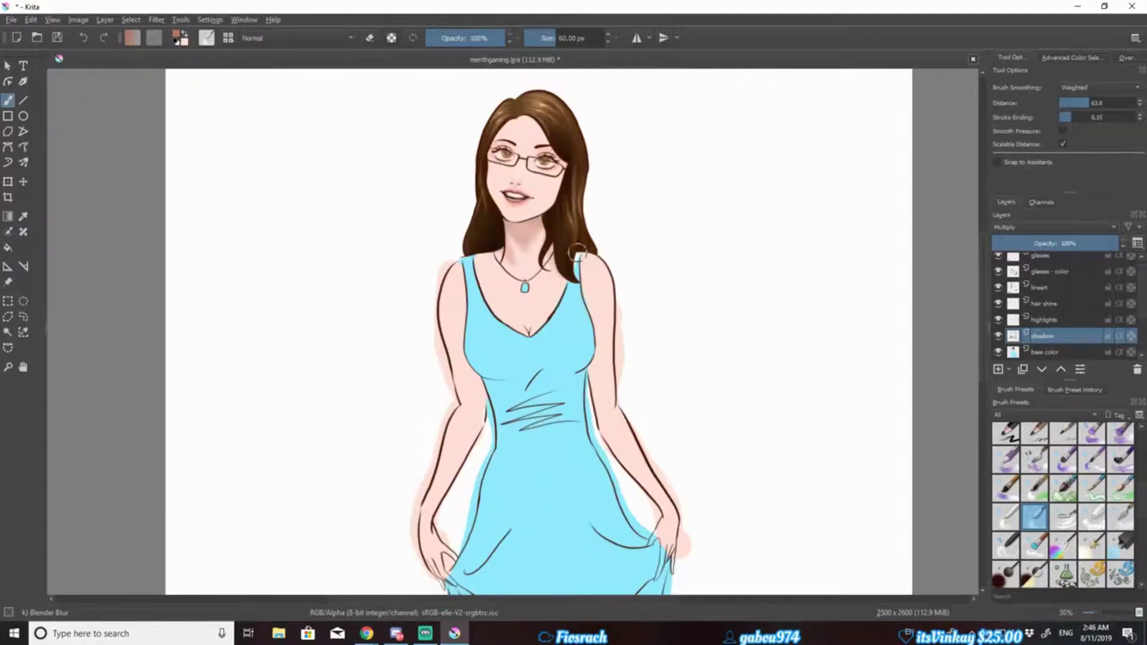
scroll(675, 247, up, 3)
scroll(849, 341, down, 5)
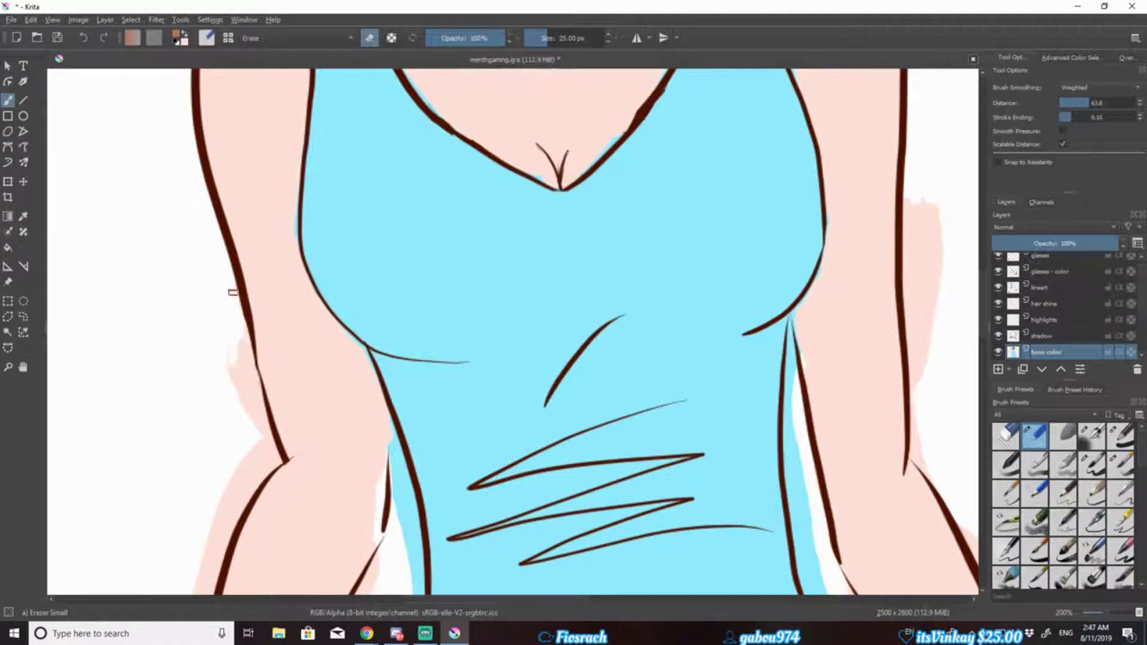
drag(235, 290, 256, 468)
drag(402, 453, 389, 576)
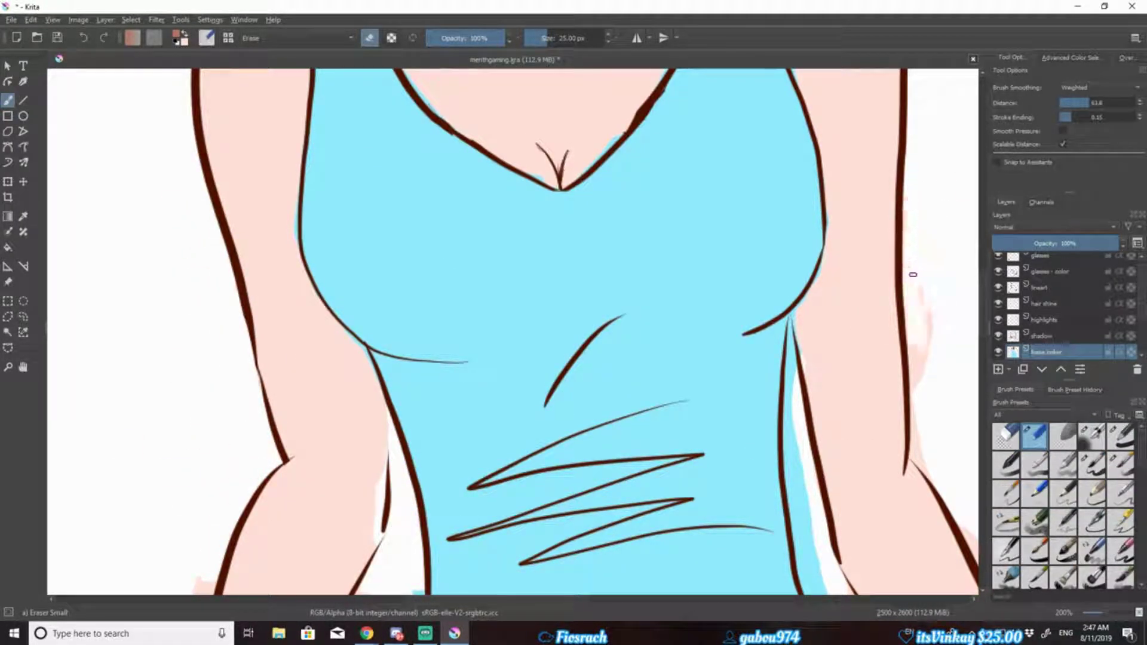
scroll(921, 388, down, 5)
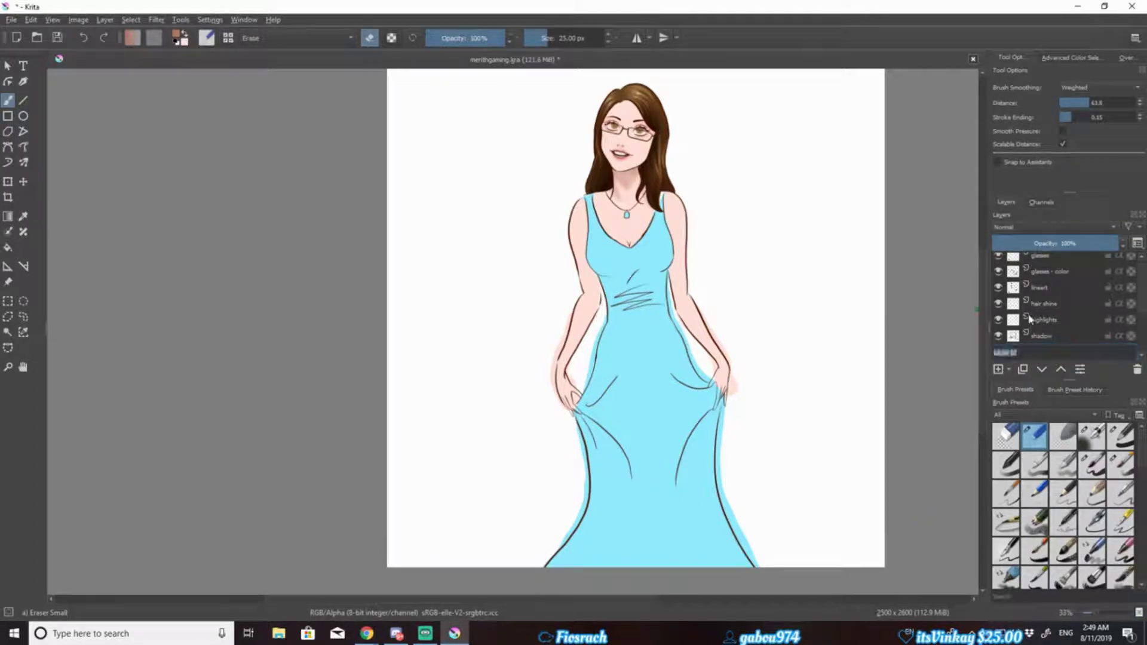
text(flower patterns)
scroll(1075, 490, down, 2)
click(1063, 483)
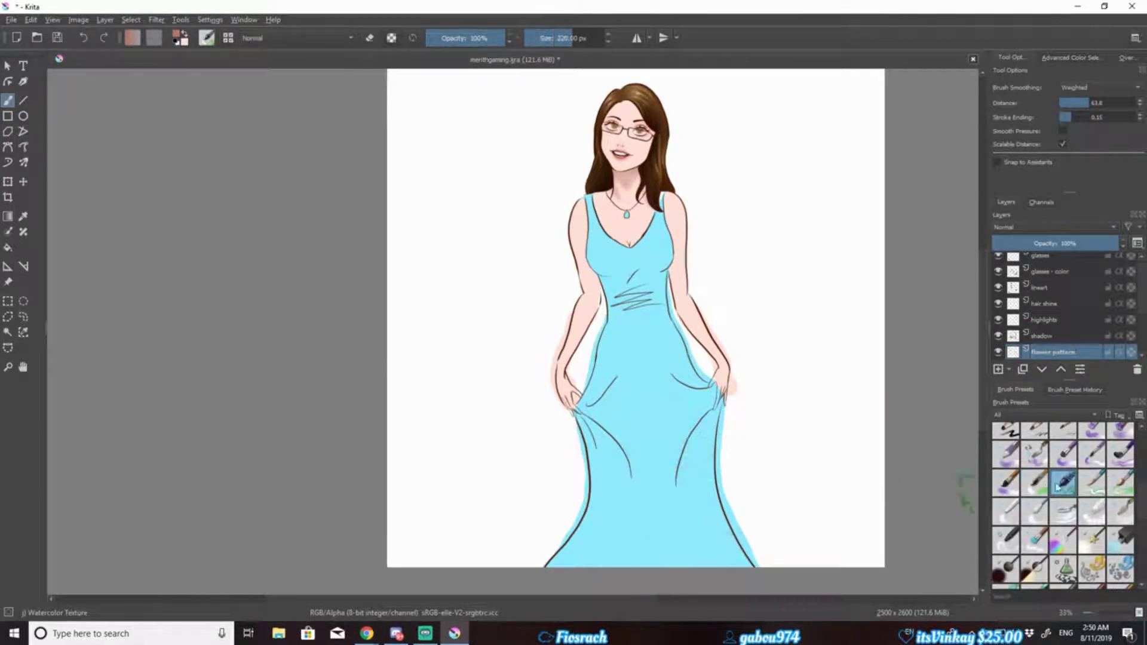
- Bring up the popup palette to choose the dress's watercolour brush and colours
right_click(806, 398)
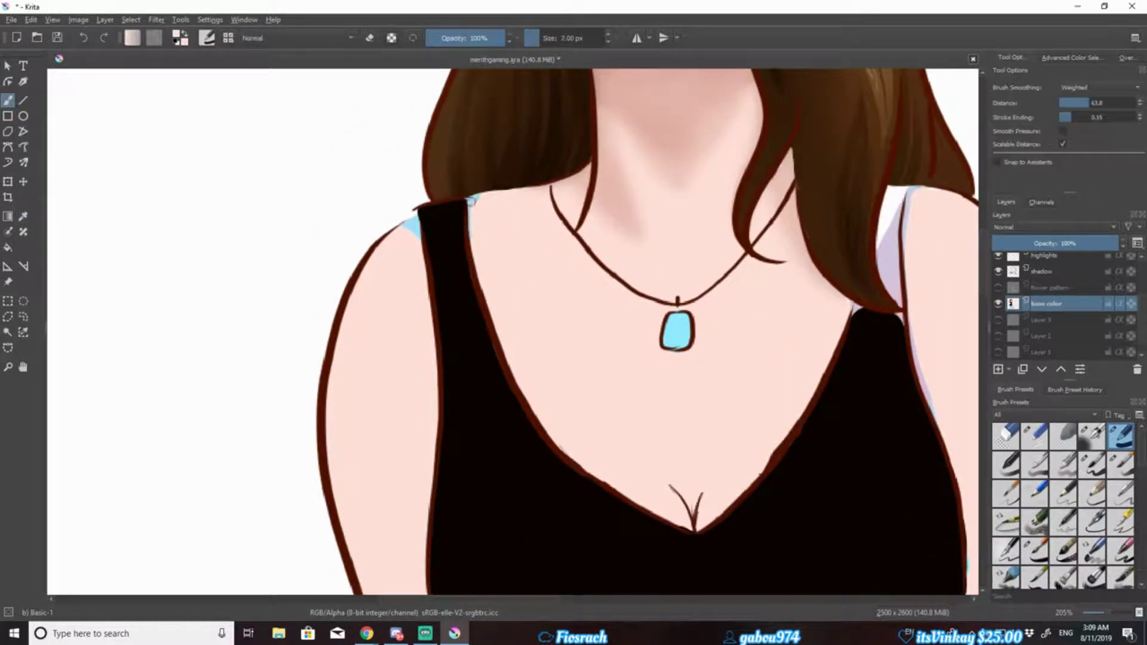
- Fill the strap behind the hair black and erase spill along the arm's left edge
drag(902, 190, 901, 300)
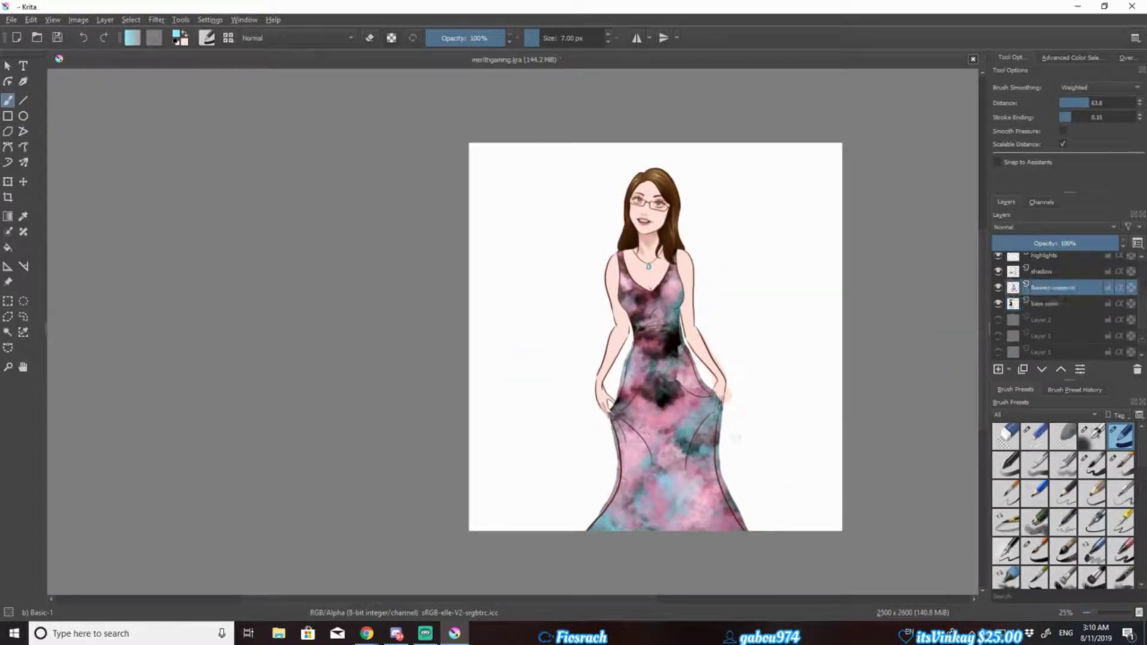
drag(600, 284, 761, 503)
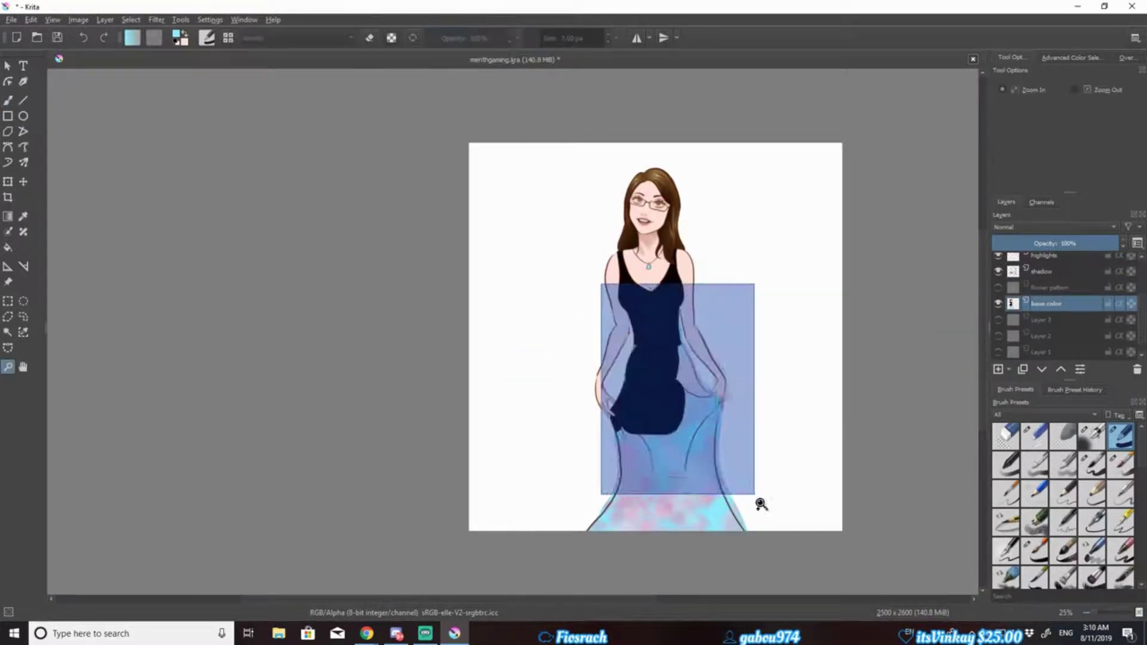
right_click(397, 295)
click(371, 227)
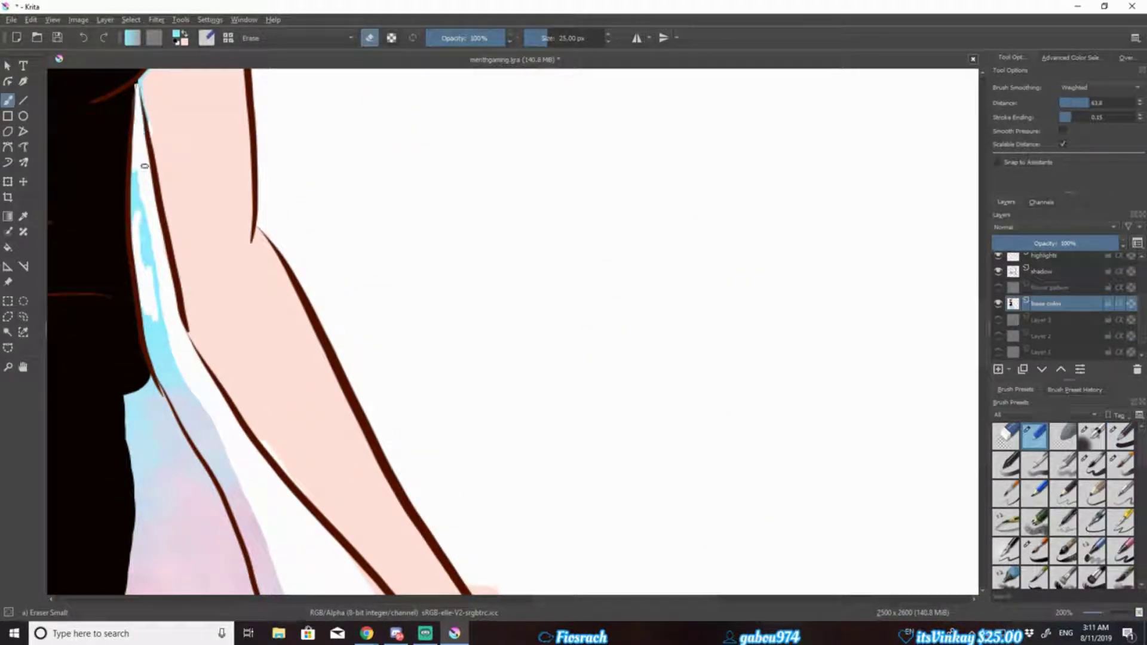
drag(144, 166, 269, 589)
- Erase the remaining paint spill around the hand with Eraser Small
right_click(303, 427)
click(304, 326)
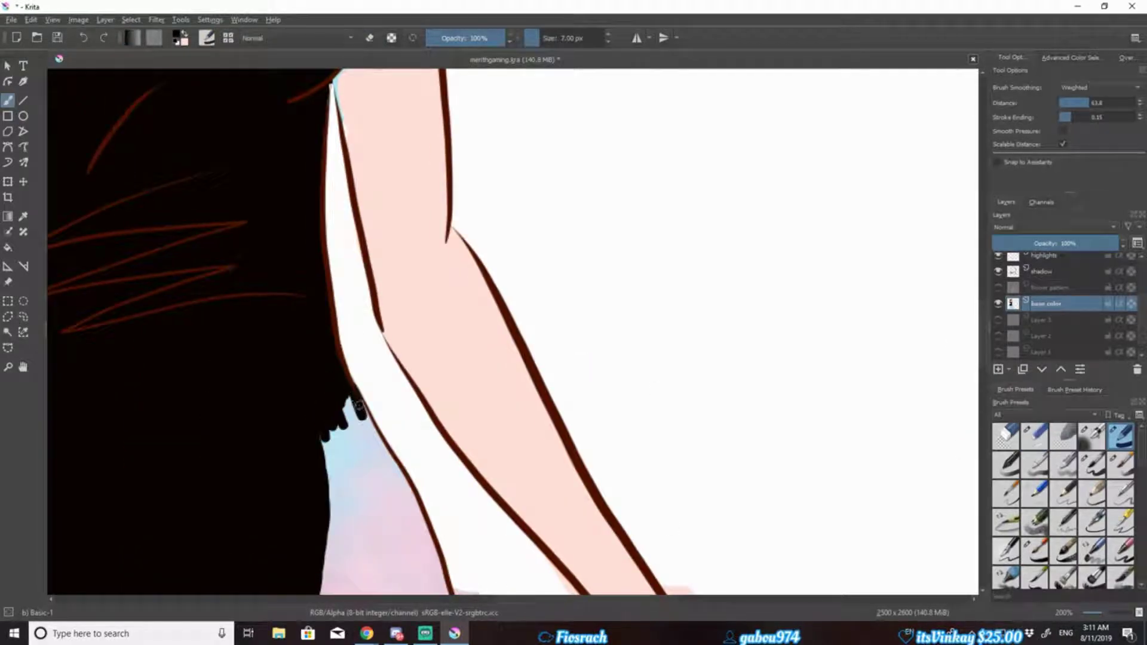
key(slash)
scroll(359, 481, down, 3)
scroll(358, 481, down, 3)
drag(616, 370, 580, 520)
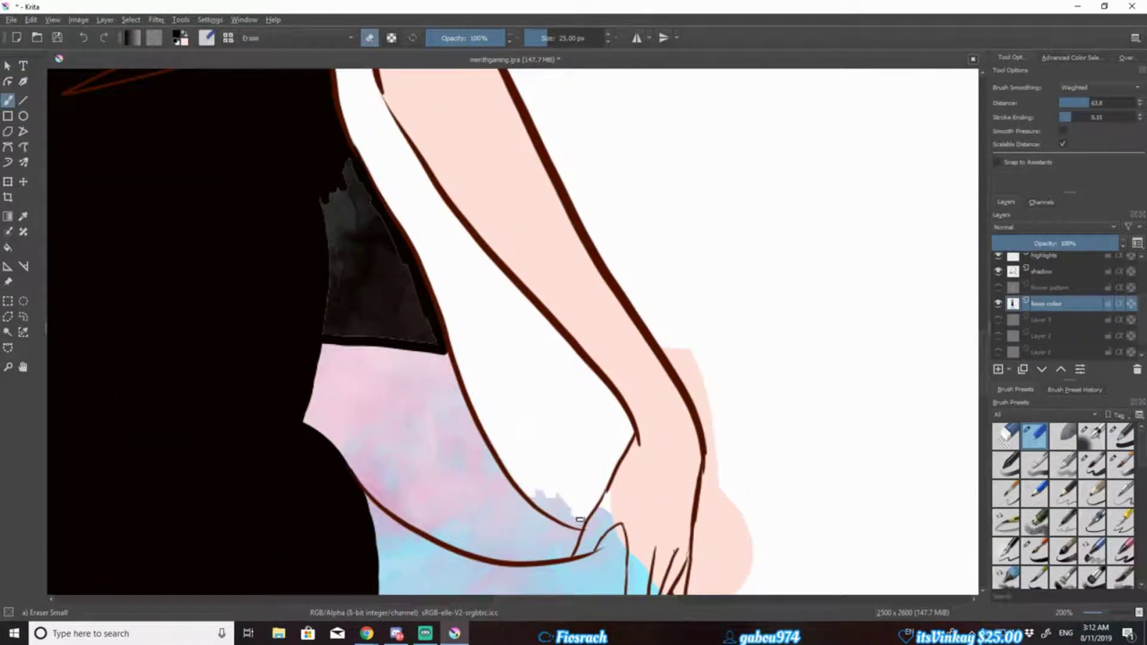
drag(670, 353, 741, 574)
scroll(691, 441, down, 3)
drag(669, 496, 658, 591)
- With Basic-1, cover blue in the hand with skin colour and paint black finger and dress edges
right_click(671, 333)
click(603, 387)
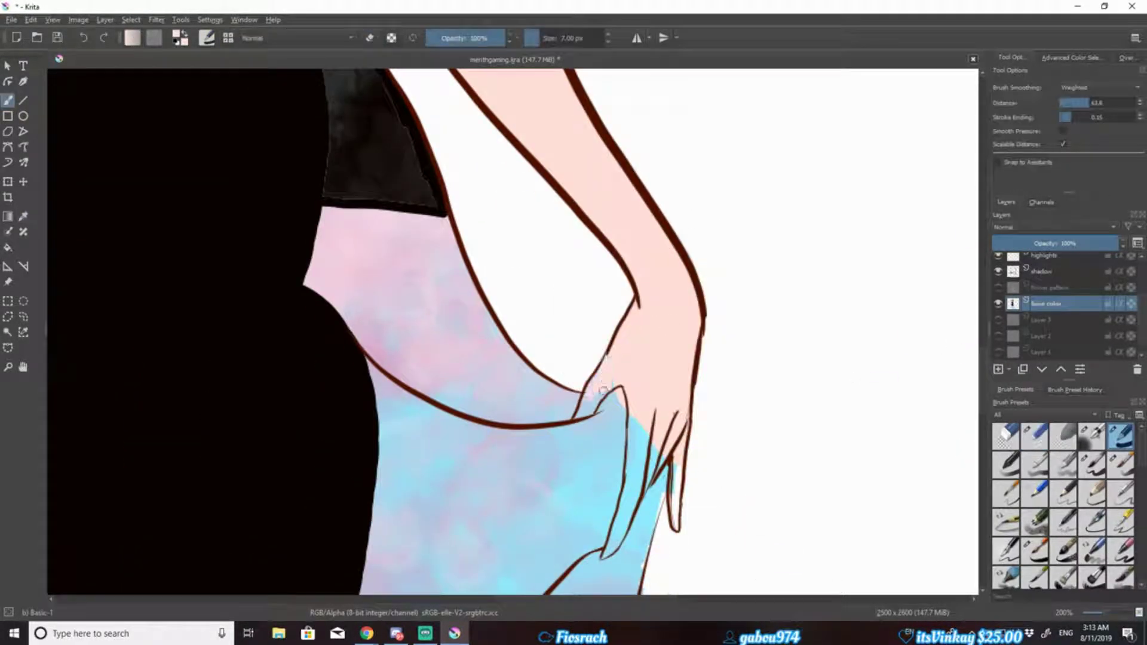
drag(603, 387, 674, 509)
mouse_move(616, 397)
mouse_down()
mouse_move(608, 562)
mouse_move(538, 388)
mouse_up()
drag(441, 230, 546, 412)
scroll(526, 418, down, 5)
scroll(480, 124, up, 6)
scroll(480, 124, down, 3)
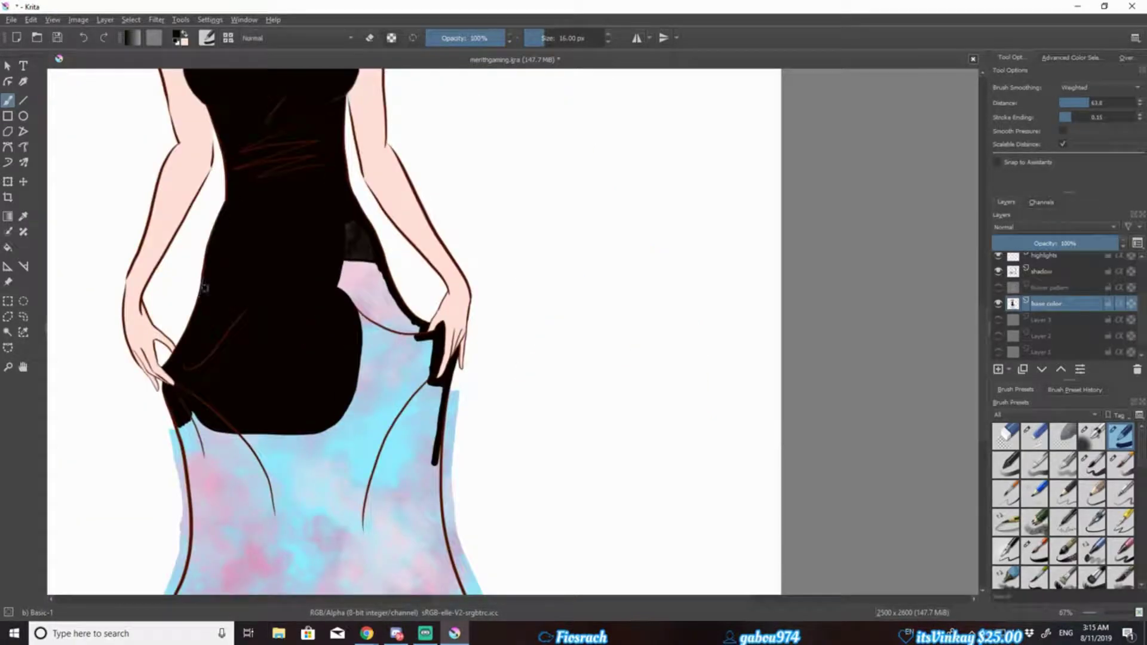
drag(371, 321, 386, 359)
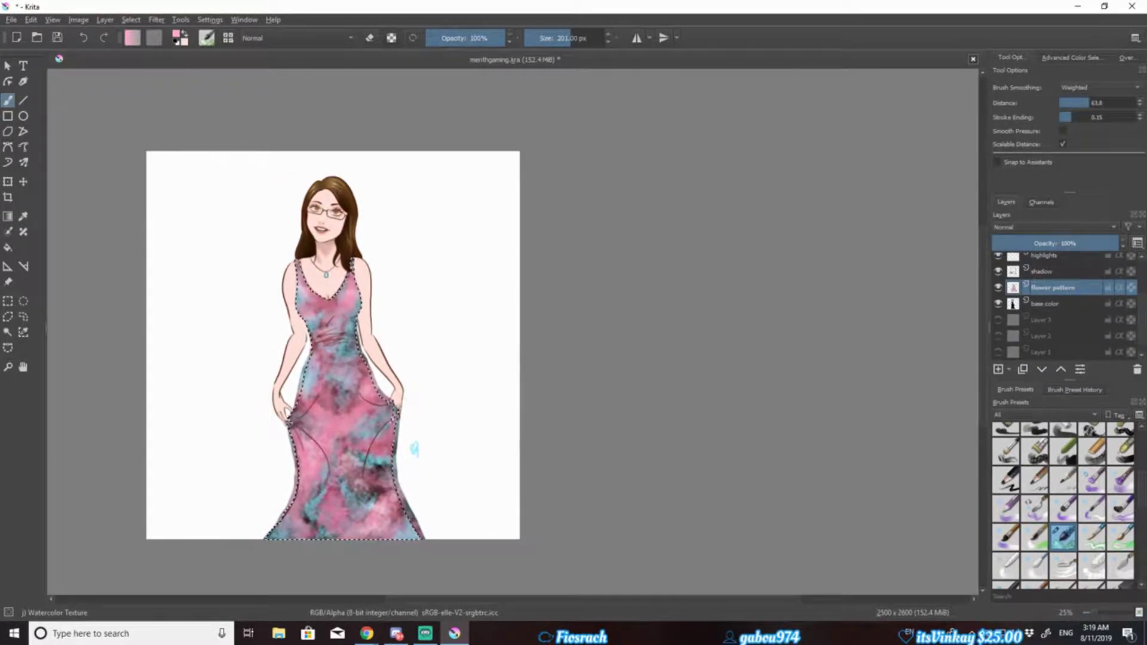
- Shrink the brush, then merge Copy of flower pattern down into the flower pattern layer
right_click(474, 346)
click(476, 263)
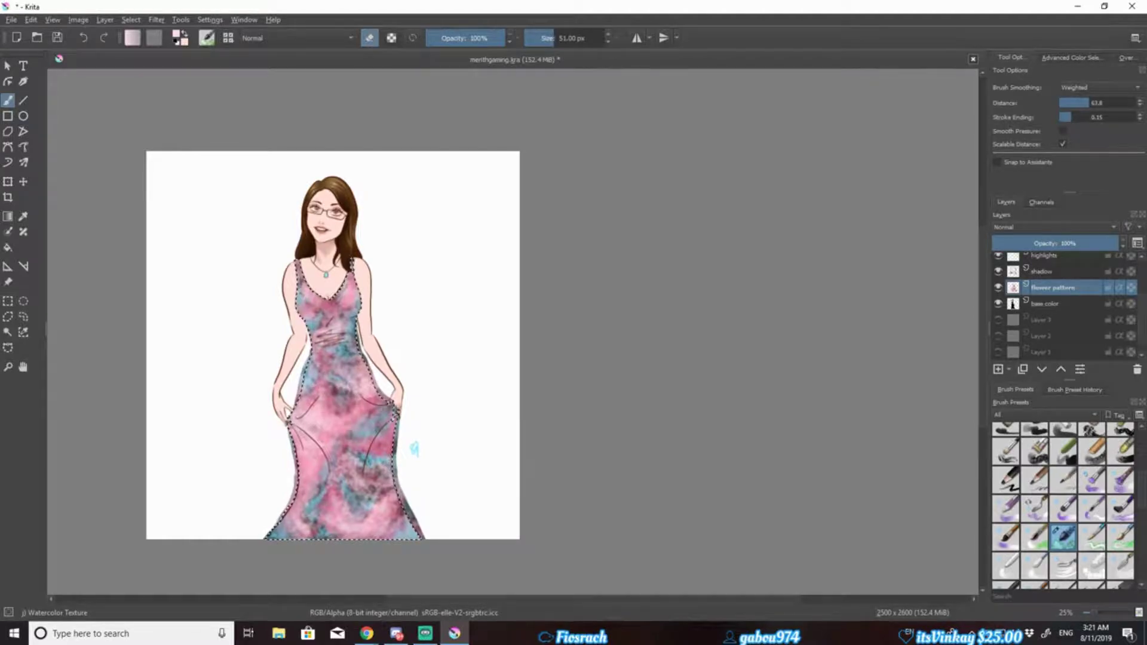
right_click(1015, 290)
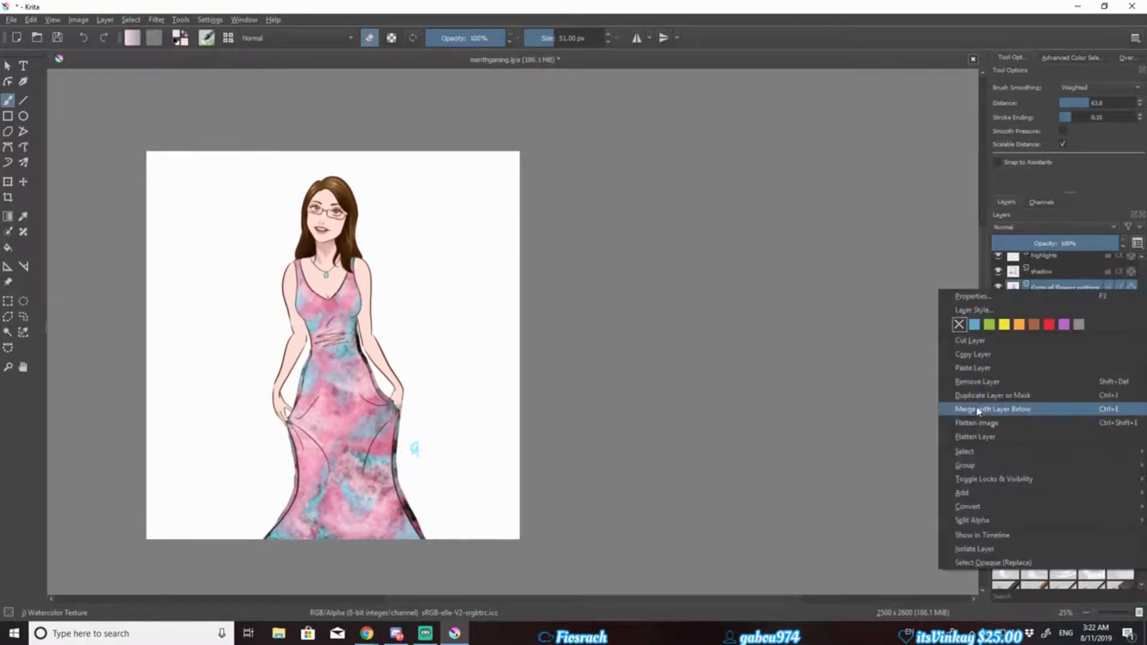
click(982, 406)
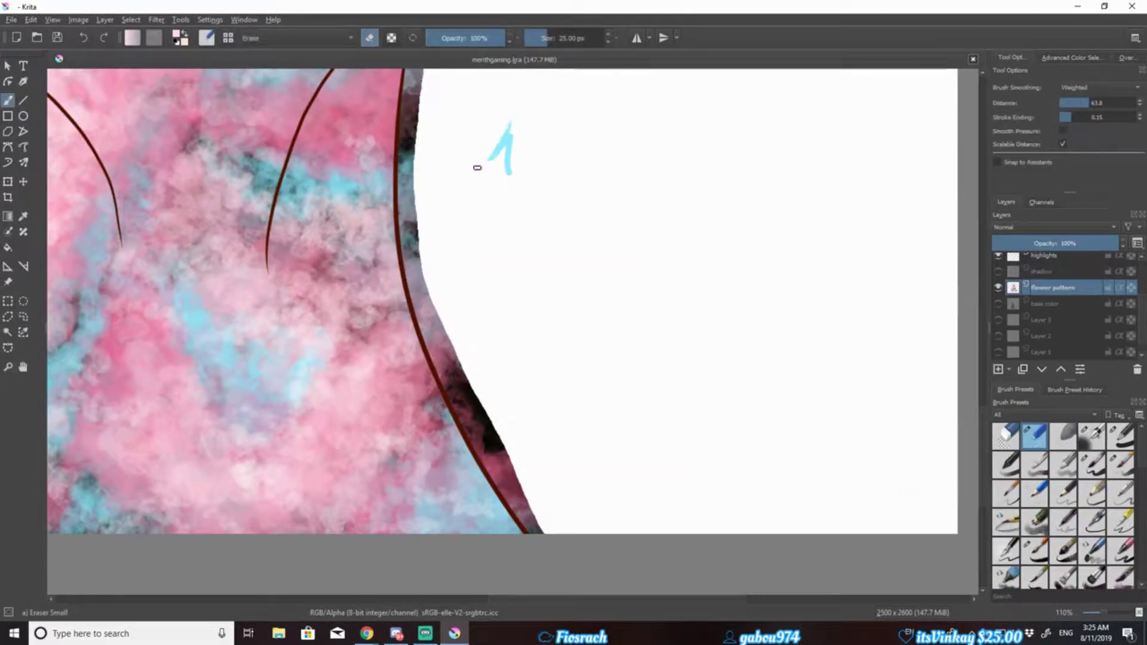
- Erase watercolour texture spilling past the bodice and arm outlines at high zoom
scroll(423, 294, up, 3)
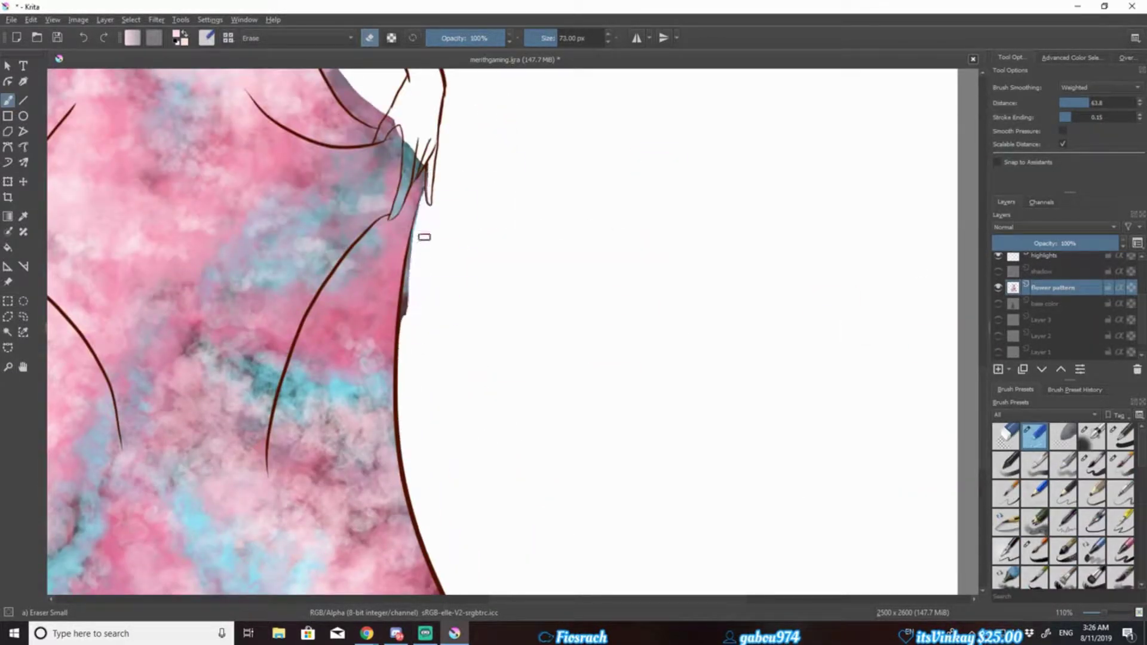
right_click(424, 238)
drag(454, 325, 486, 325)
click(421, 224)
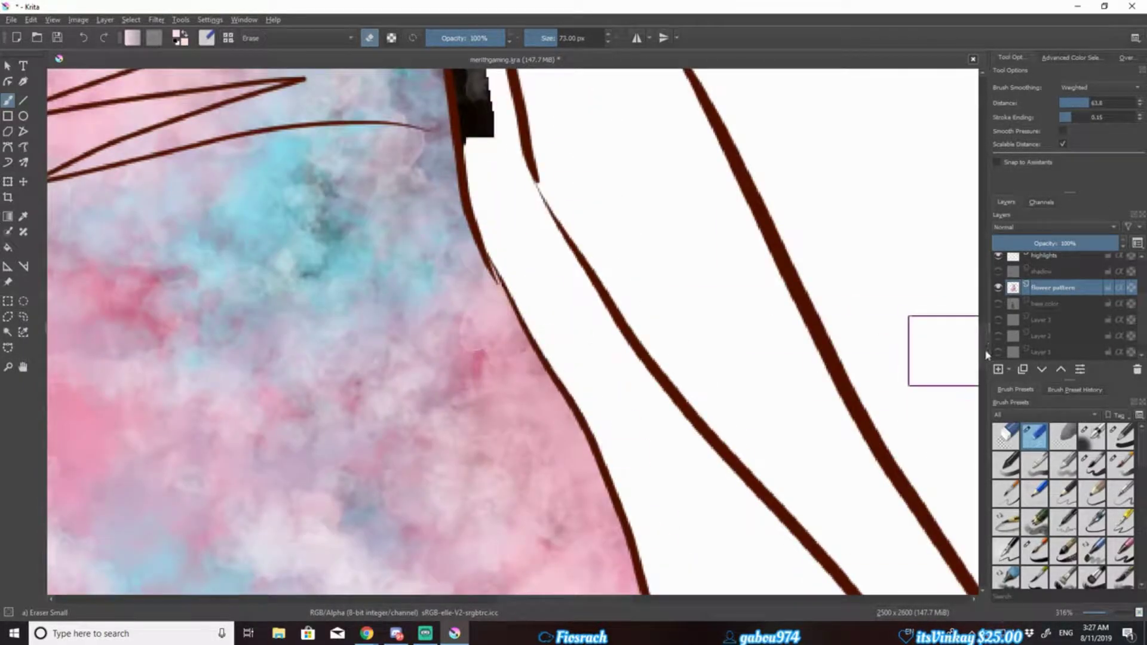
mouse_move(330, 89)
mouse_down()
mouse_move(521, 91)
mouse_move(728, 255)
mouse_up()
scroll(259, 361, down, 3)
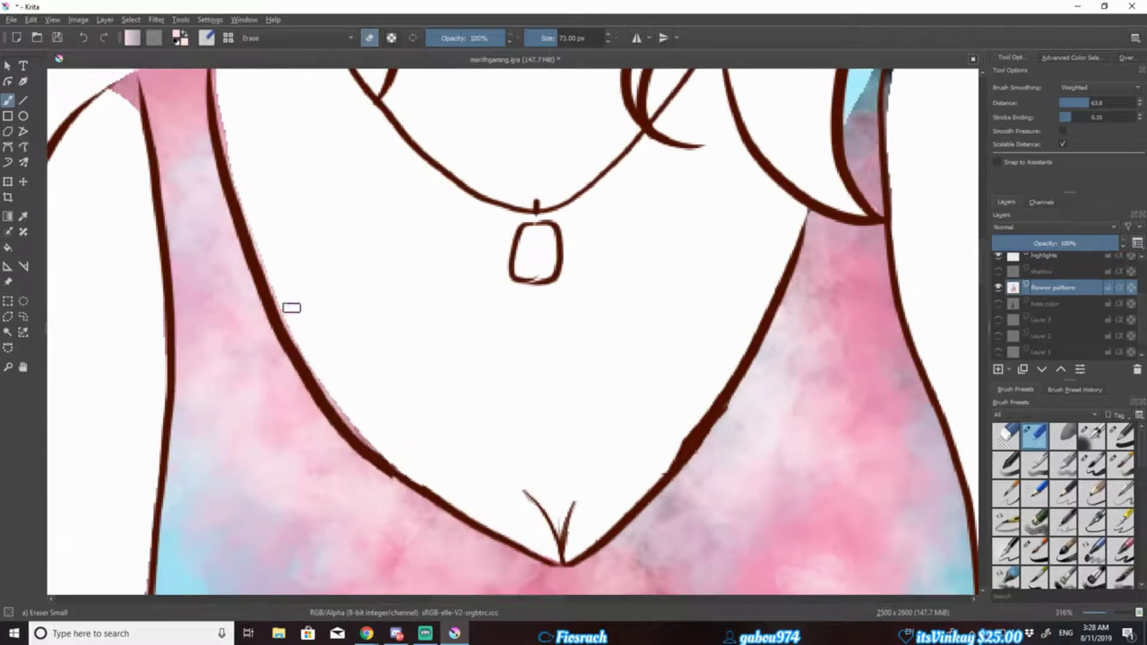
scroll(943, 379, down, 5)
scroll(889, 272, up, 8)
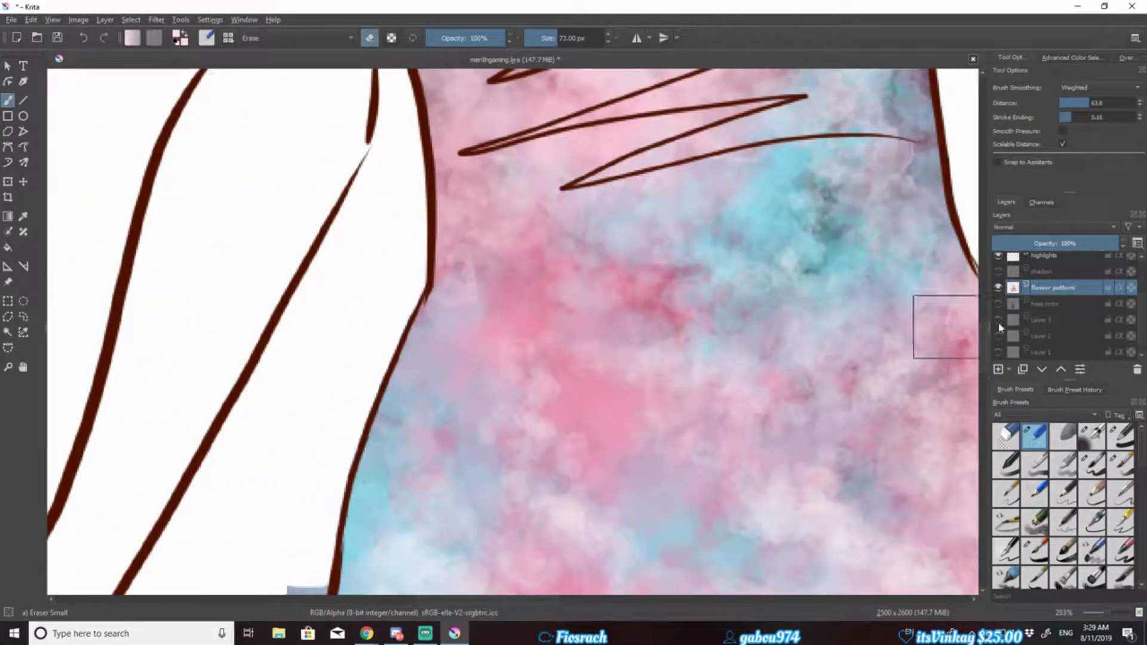
drag(946, 327, 177, 316)
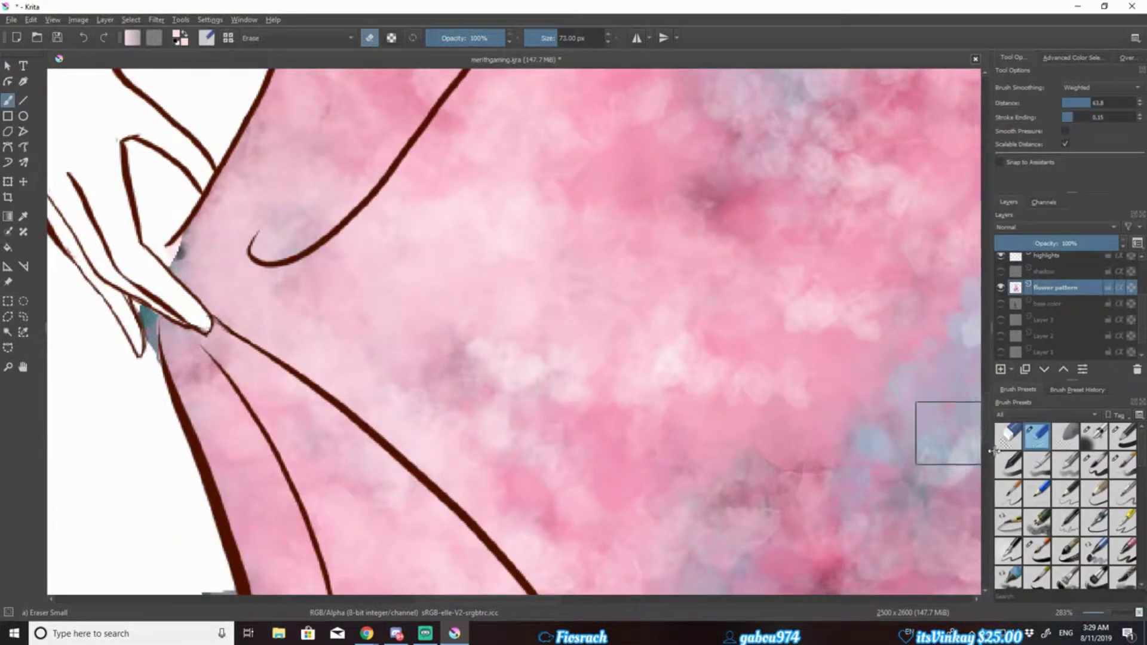
drag(950, 431, 78, 329)
mouse_move(950, 401)
mouse_down()
mouse_move(168, 496)
mouse_move(197, 577)
mouse_up()
- Save the drawing with Ctrl+S
scroll(795, 316, down, 5)
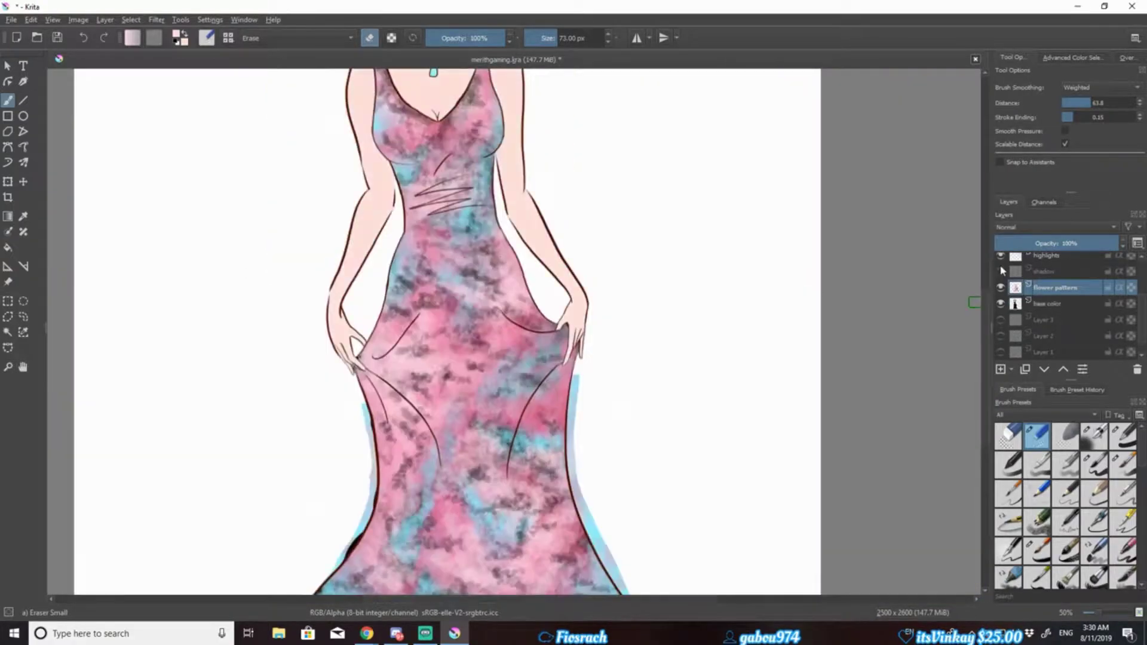
scroll(795, 316, down, 2)
key(ctrl+s)
- Draw a freehand selection around the dress waist
scroll(641, 291, up, 1)
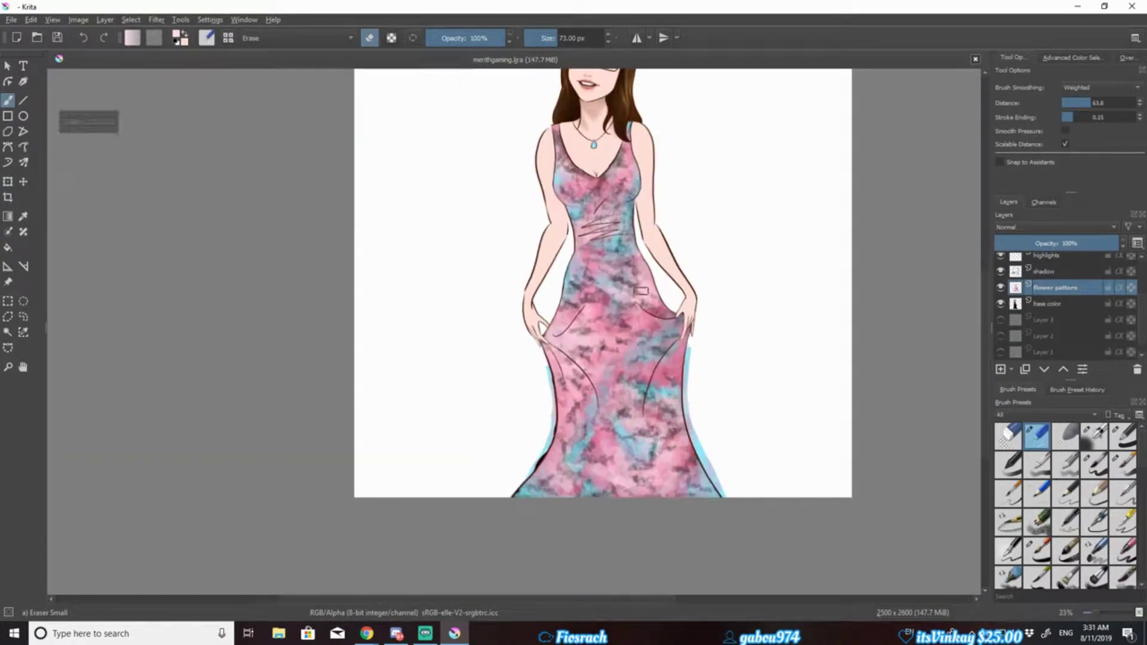
scroll(1064, 508, down, 2)
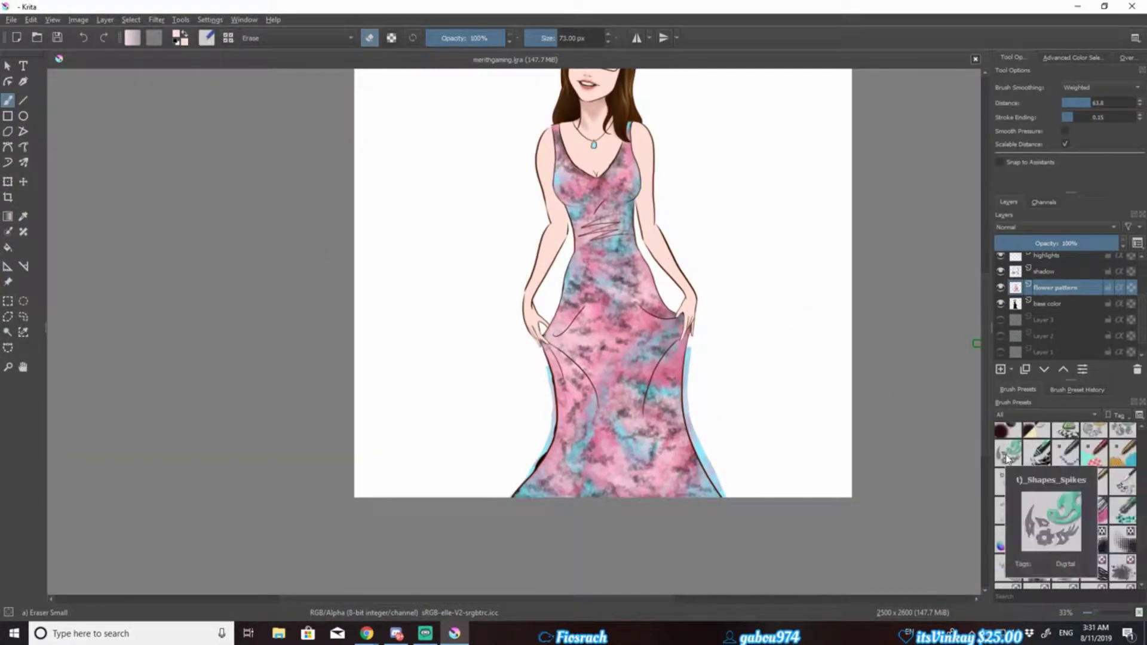
scroll(959, 431, up, 1)
scroll(1076, 526, down, 2)
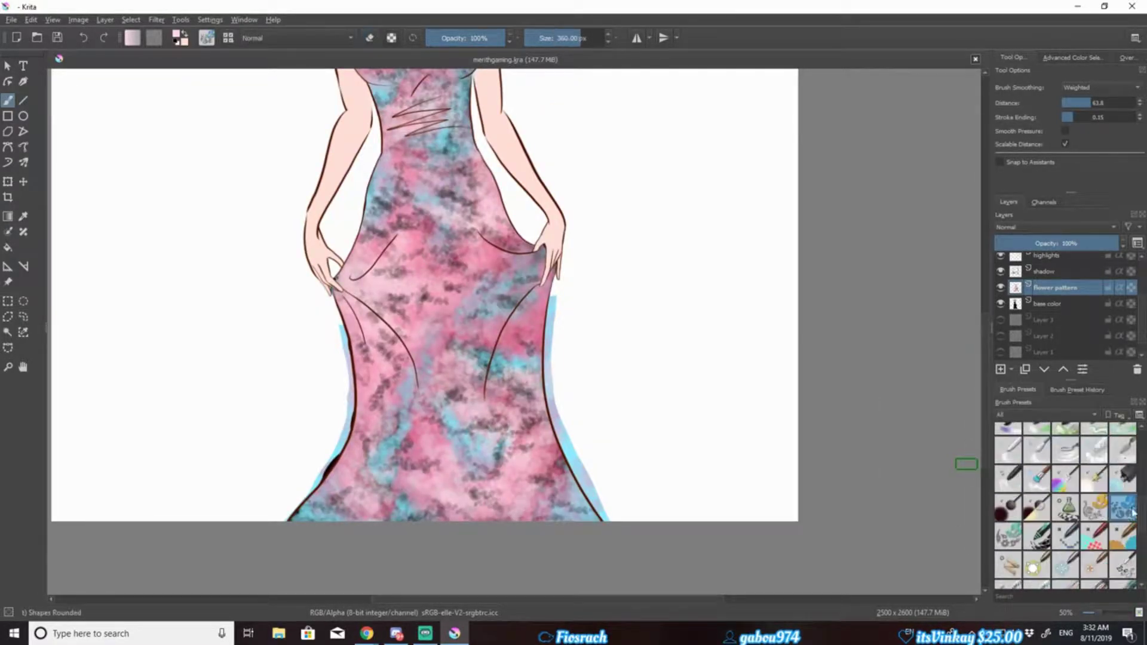
scroll(1063, 508, up, 2)
scroll(520, 335, down, 1)
click(23, 317)
mouse_move(487, 346)
mouse_down()
mouse_move(540, 411)
mouse_move(493, 352)
mouse_up()
scroll(1061, 291, up, 2)
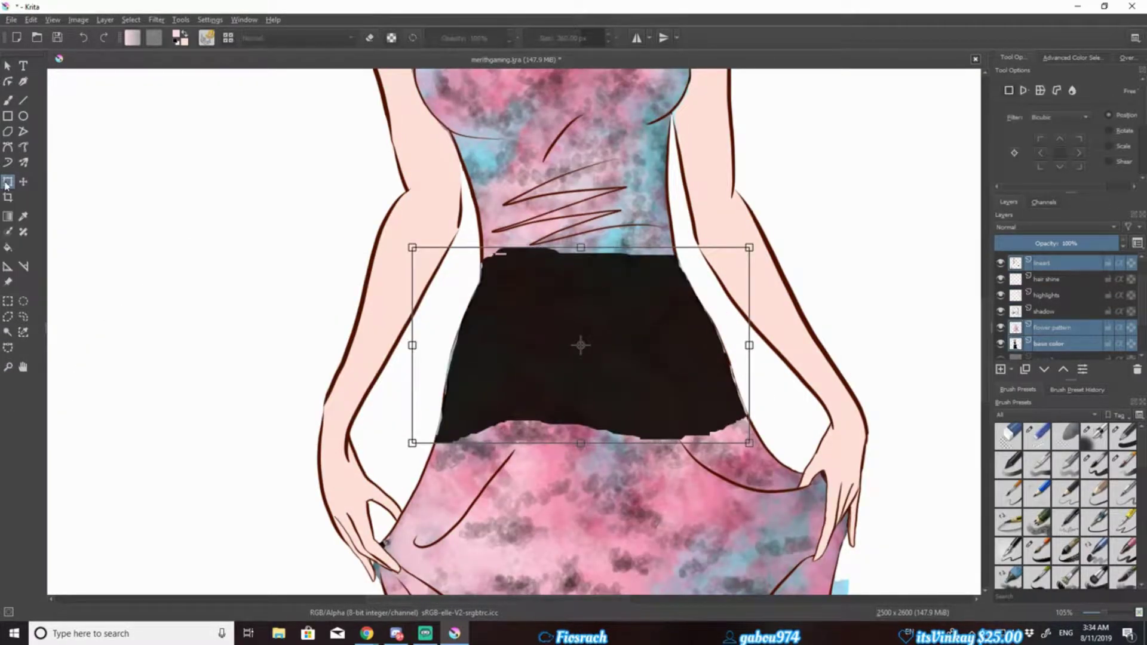
- Group the lineart, flower pattern and base color layers into Layer 15, cancelling the waist transform
right_click(678, 299)
key(Escape)
right_click(1055, 327)
key(Escape)
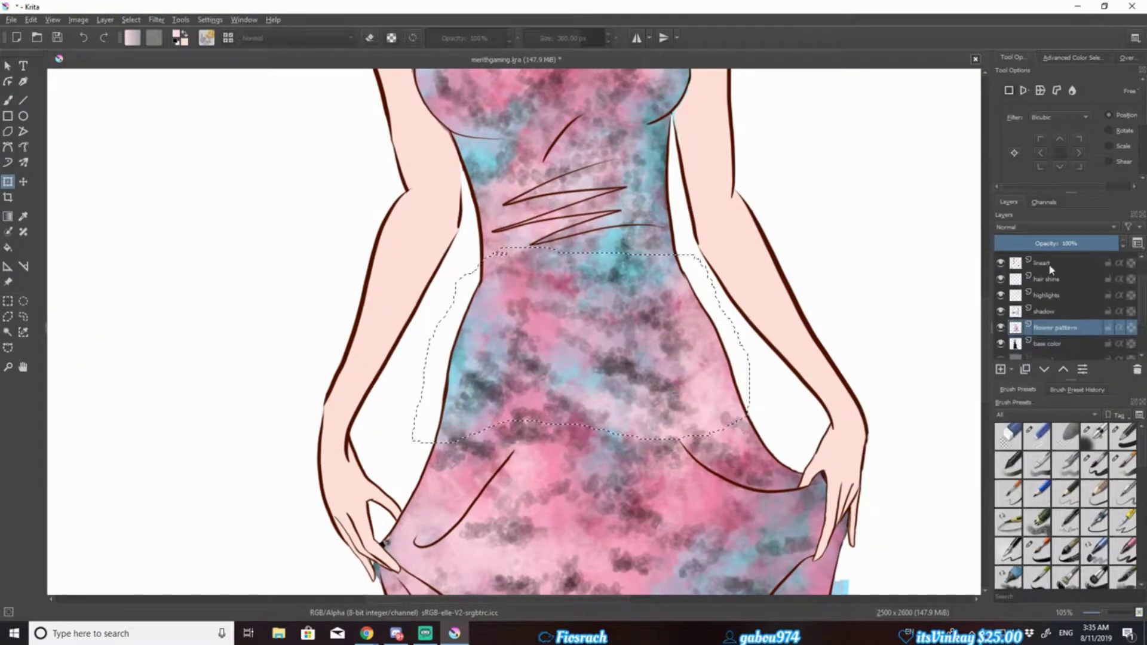
right_click(1001, 311)
click(1016, 334)
right_click(479, 313)
click(494, 328)
right_click(682, 320)
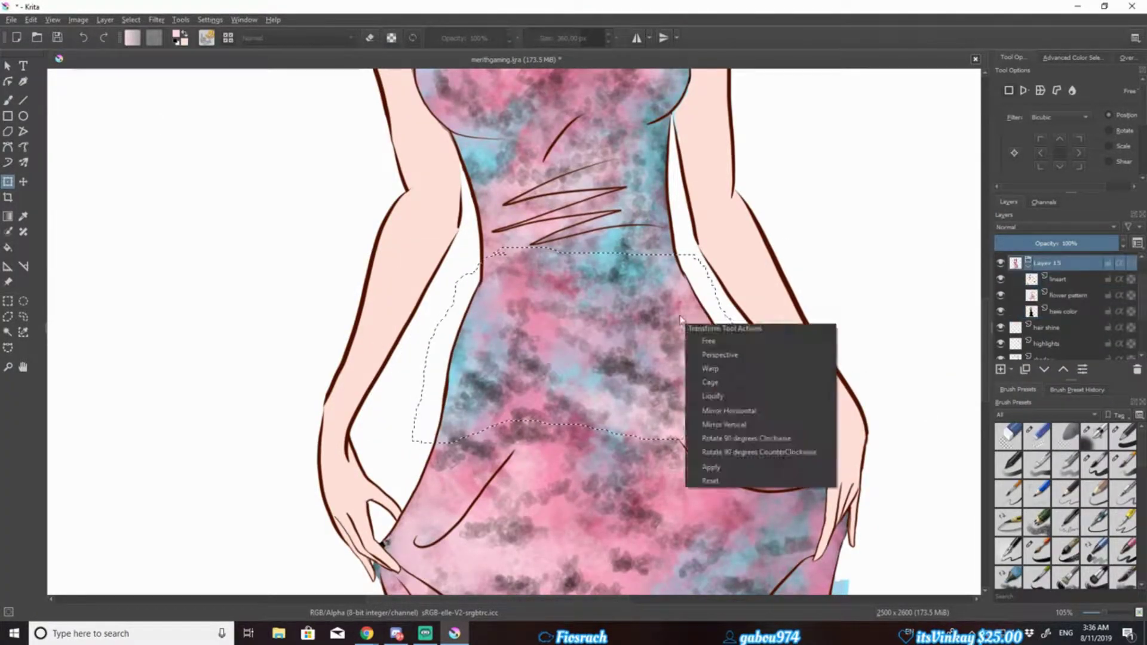
key(Escape)
- Remove the Layer 15 group, zoom out to the whole drawing, and activate the flower pattern layer
key(2)
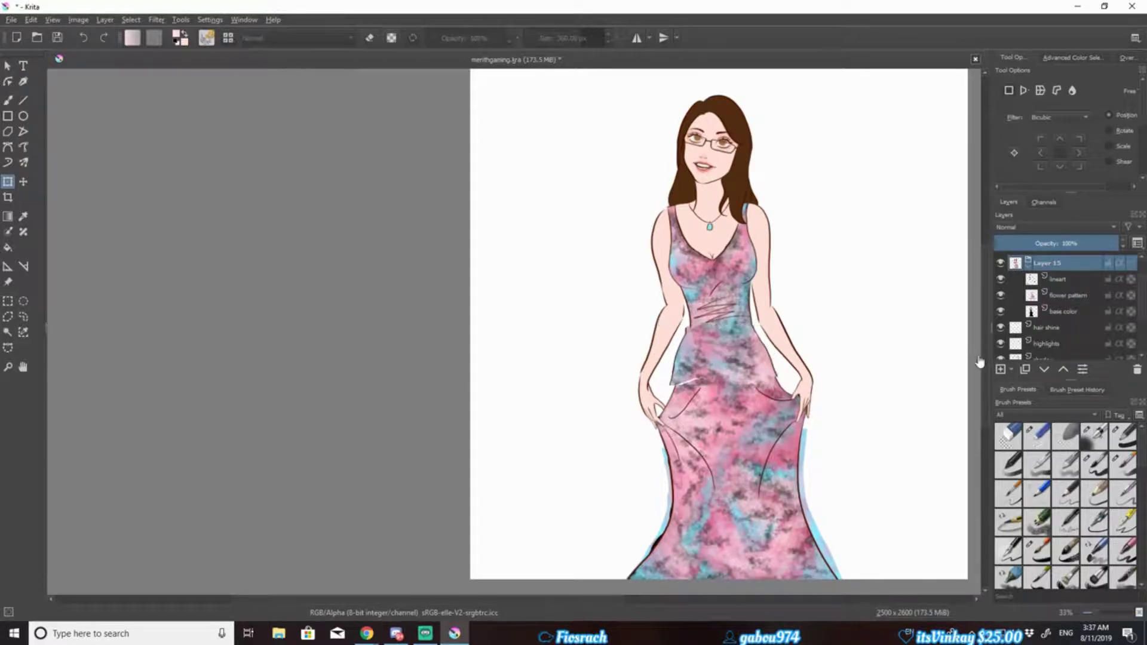
click(1063, 298)
drag(1058, 285, 1016, 335)
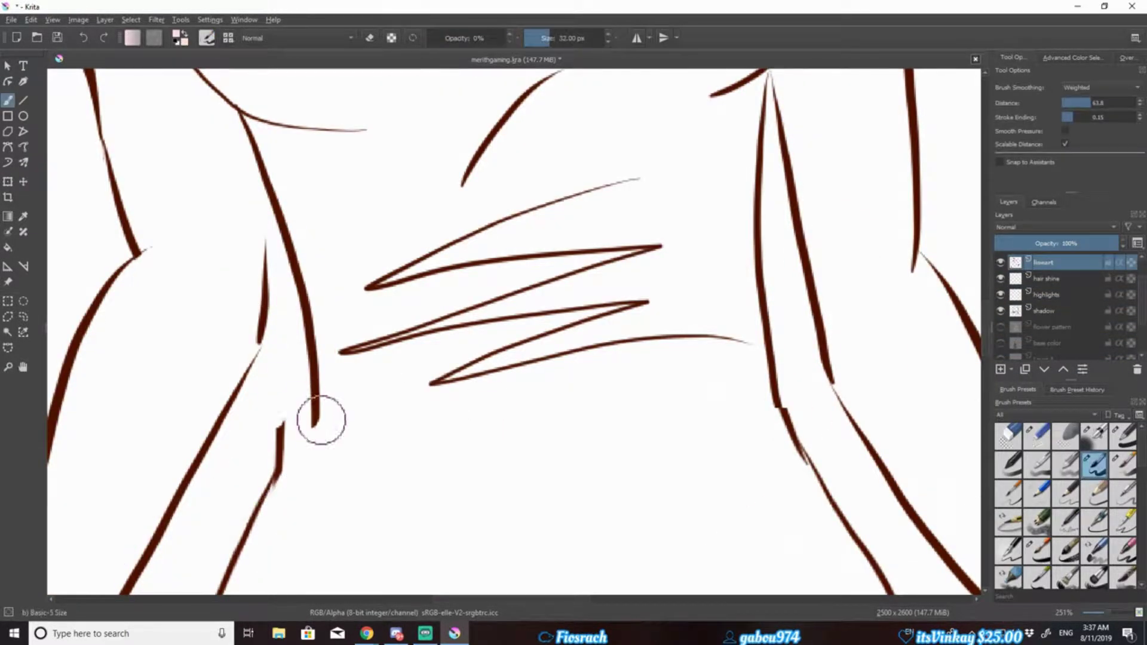
key(minus)
key(minus)
key(minus)
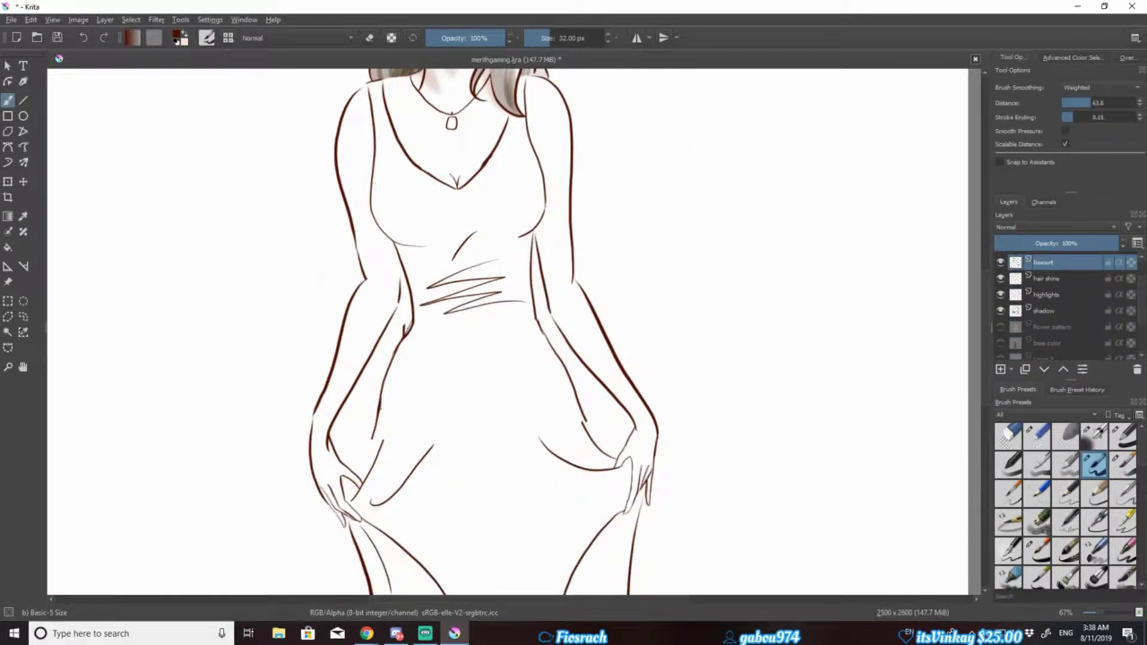
key(minus)
key(minus)
key(minus)
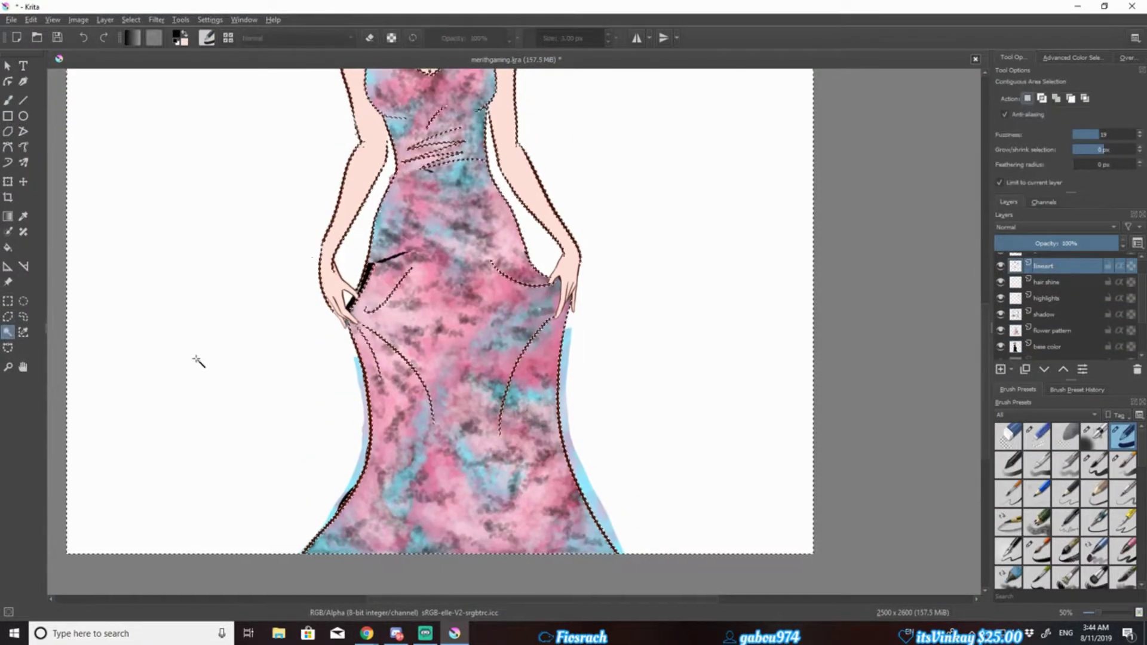
key(Page_Down)
key(Page_Down)
key(Page_Down)
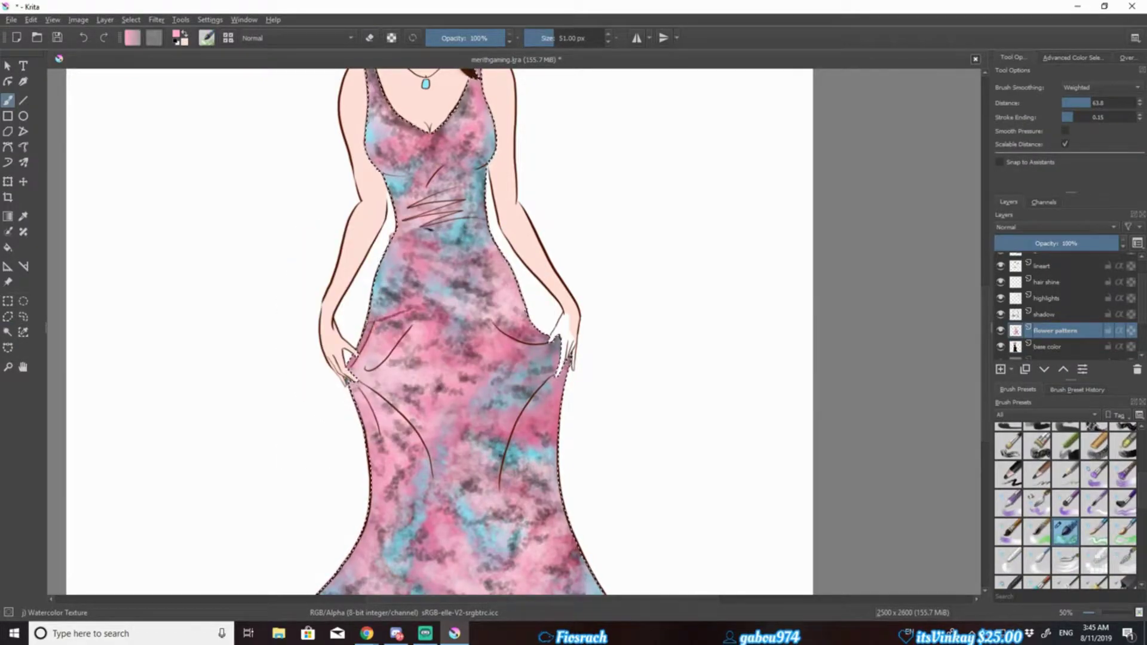
- Pick a more saturated pink from the popup palette and touch up the dress edge near the hands
right_click(383, 320)
click(377, 336)
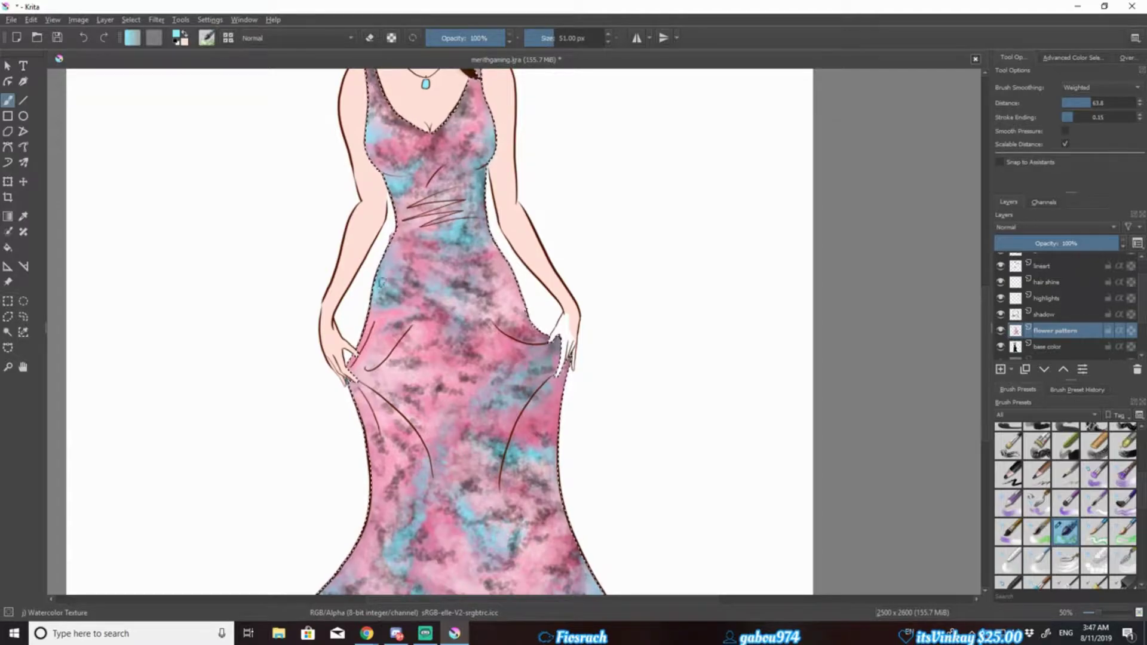
scroll(440, 333, down, 3)
scroll(430, 308, up, 3)
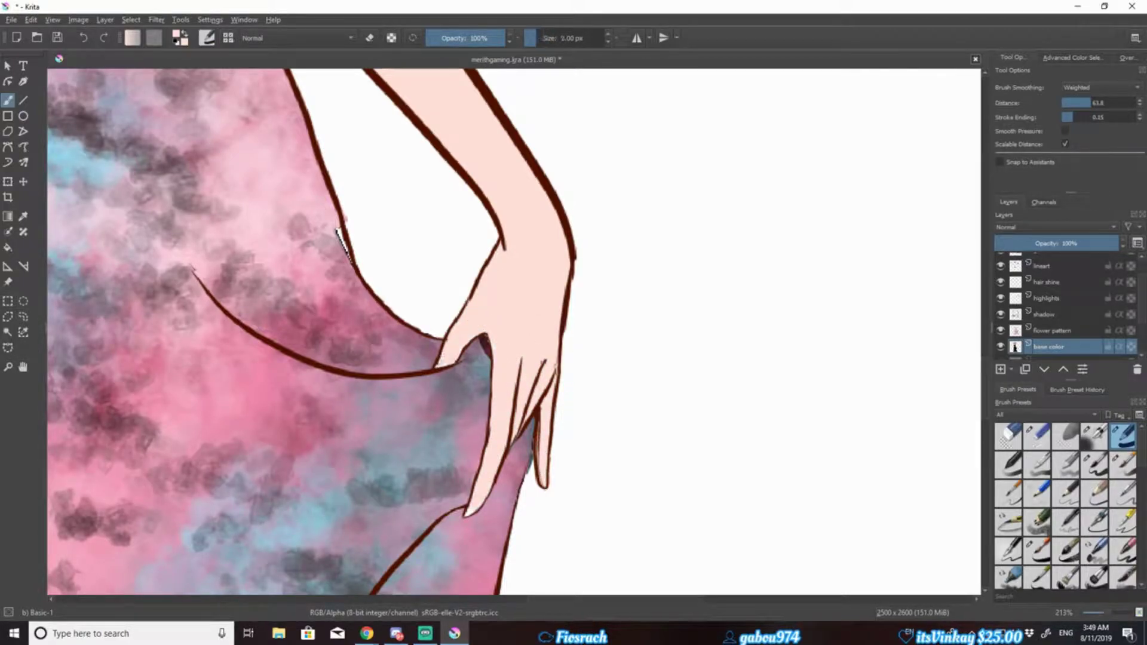
scroll(579, 487, right, 5)
scroll(269, 227, down, 10)
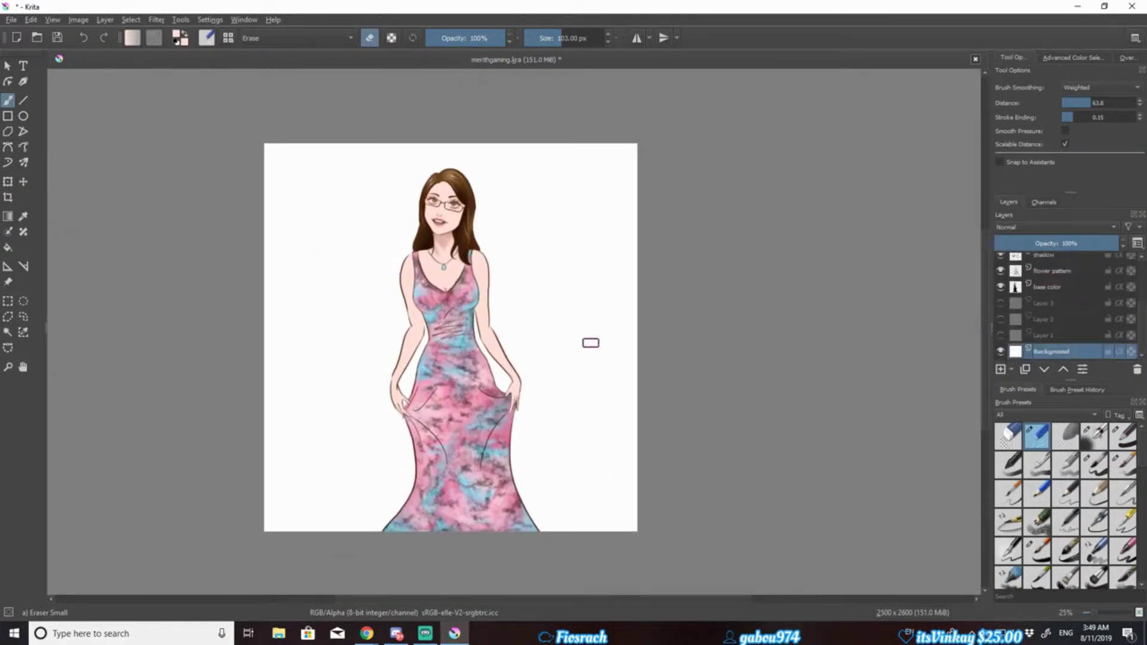
- Bucket-fill the Background layer with pink
key(g)
click(133, 37)
key(Escape)
key(f)
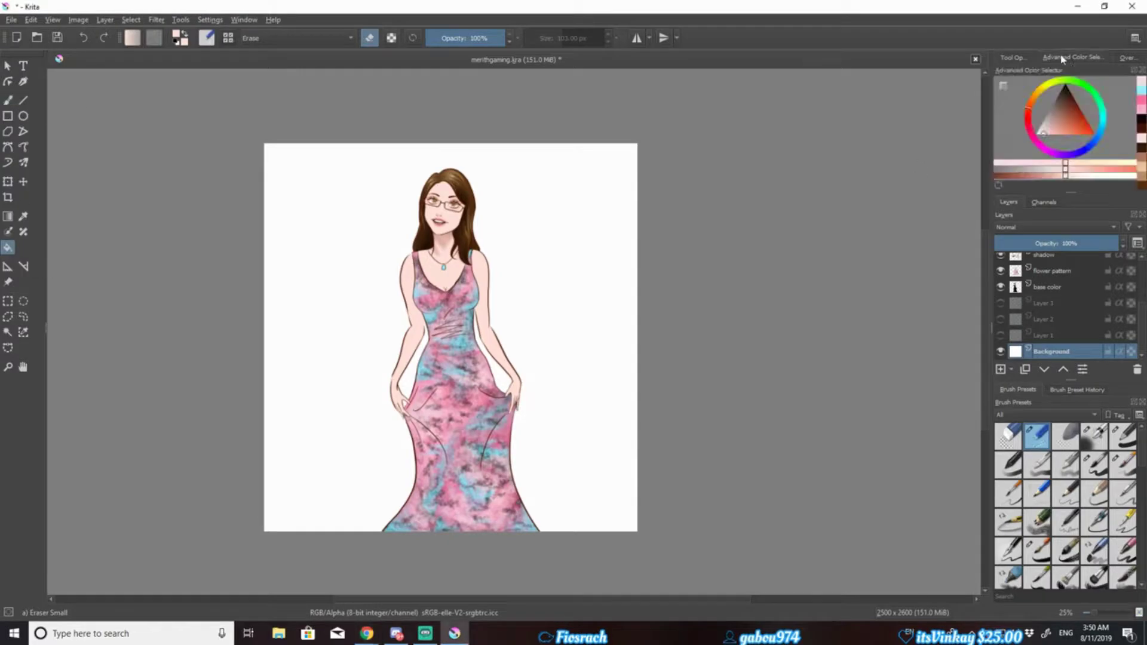
click(274, 263)
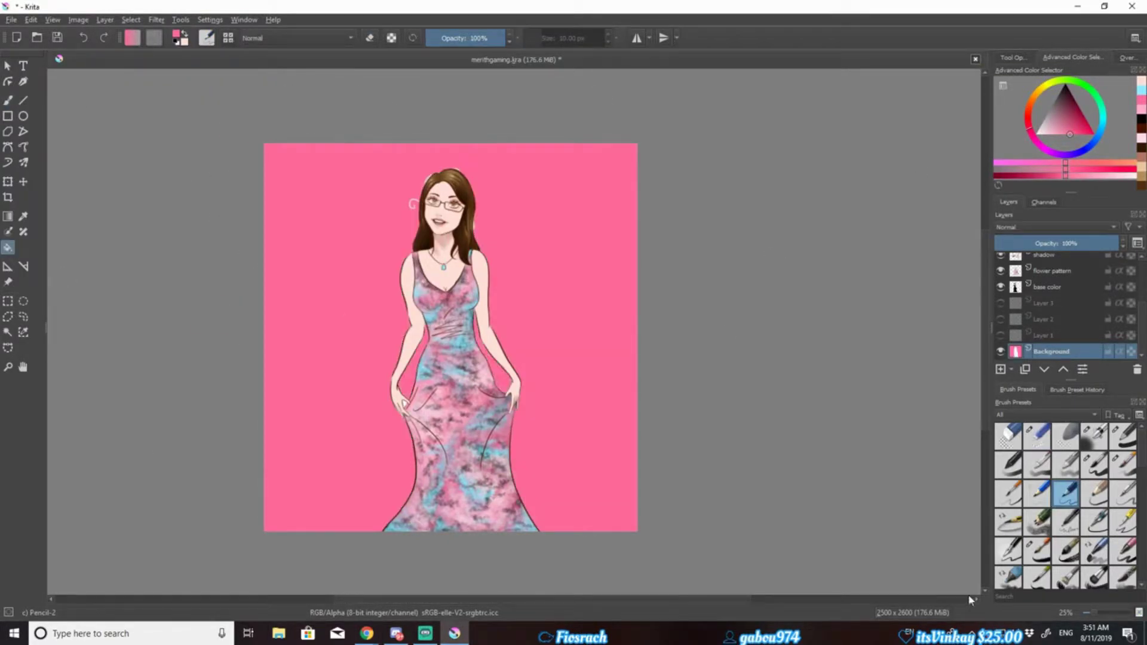
drag(454, 296, 505, 295)
scroll(501, 369, down, 5)
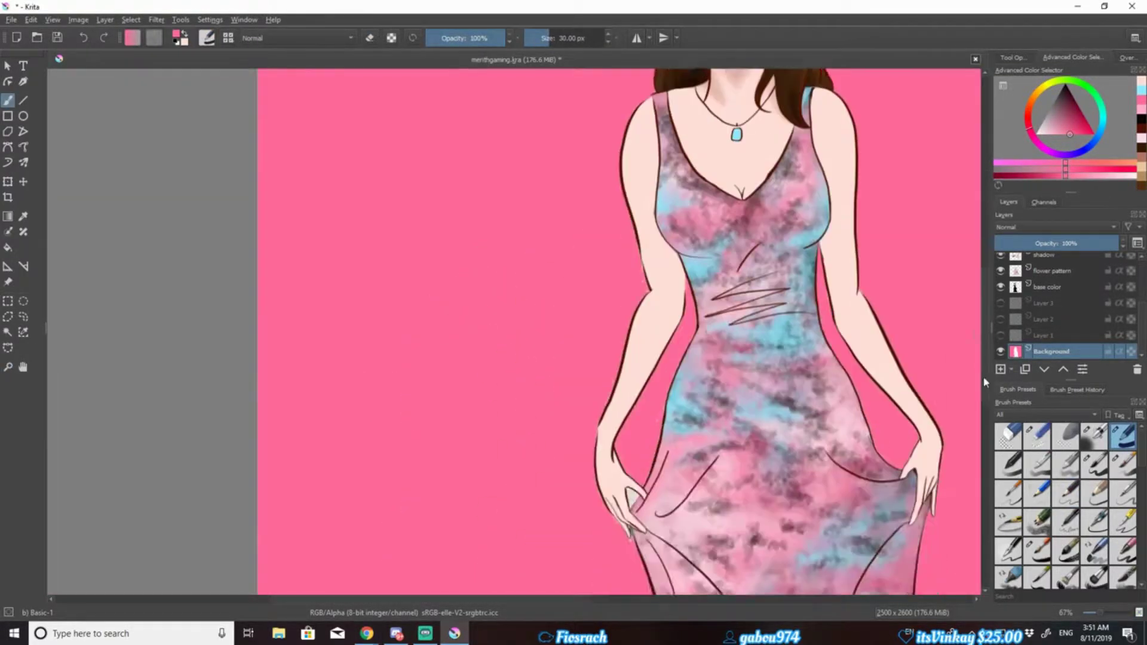
scroll(501, 369, down, 5)
scroll(500, 369, down, 3)
- Lighten the background with a raised Filter > Adjust > Curves adjustment
click(156, 19)
click(359, 54)
drag(119, 335, 161, 282)
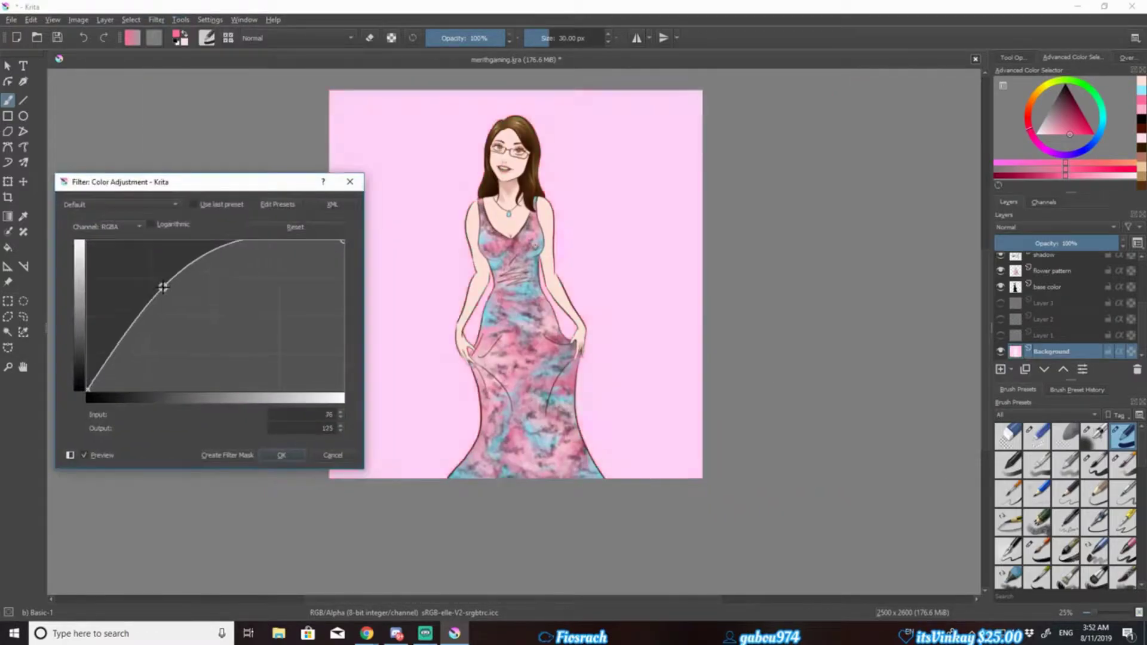
click(284, 450)
- Duplicate Background and set the copy to Color blend mode at 25% opacity
right_click(1052, 351)
click(1010, 475)
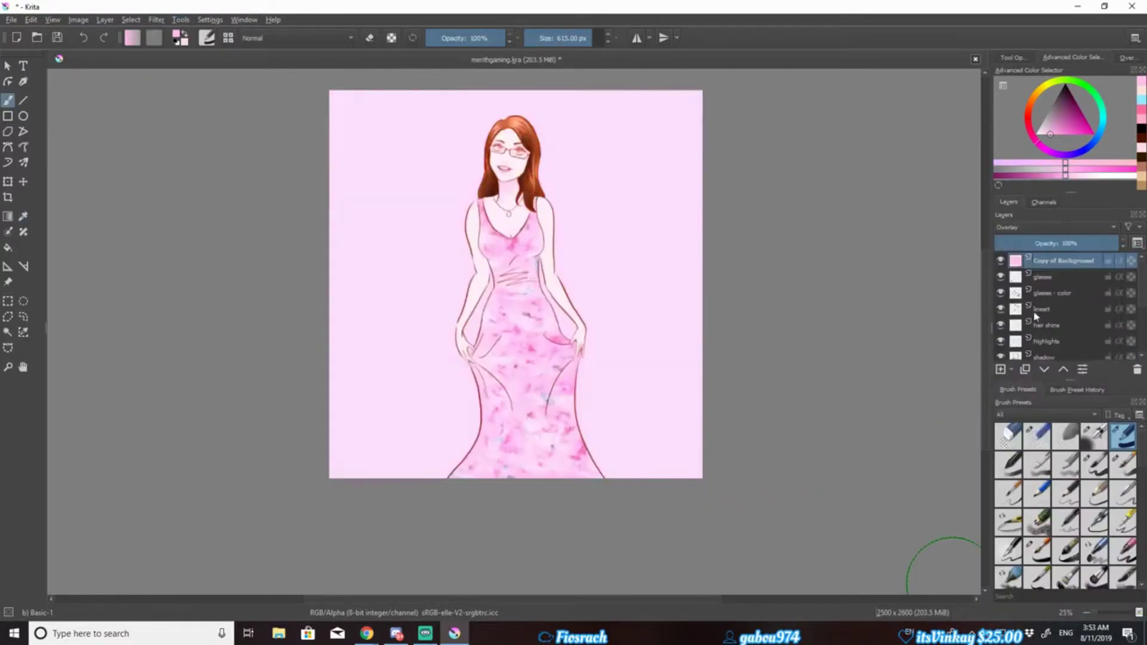
click(1055, 227)
click(1029, 303)
click(12, 19)
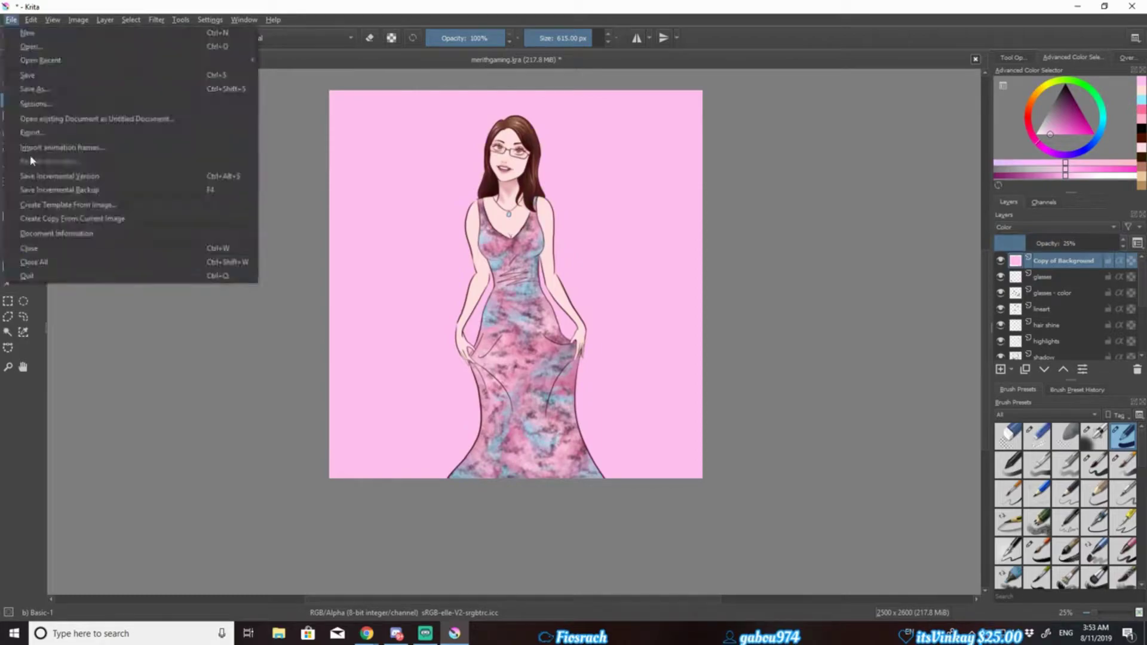
click(156, 19)
click(116, 95)
click(156, 19)
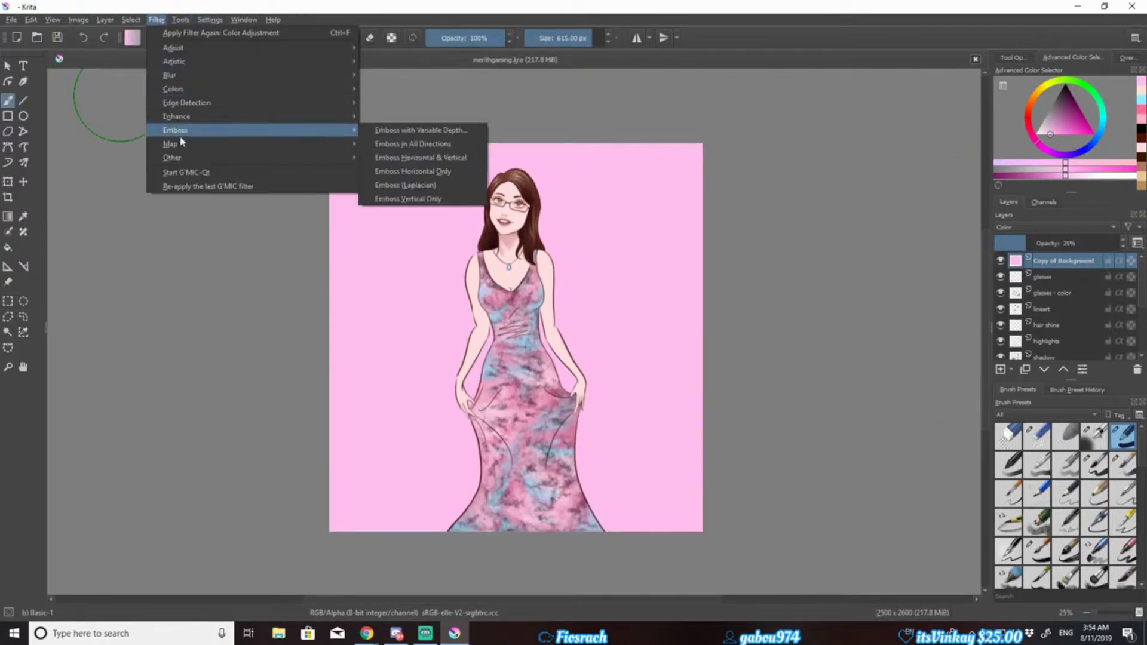
click(304, 159)
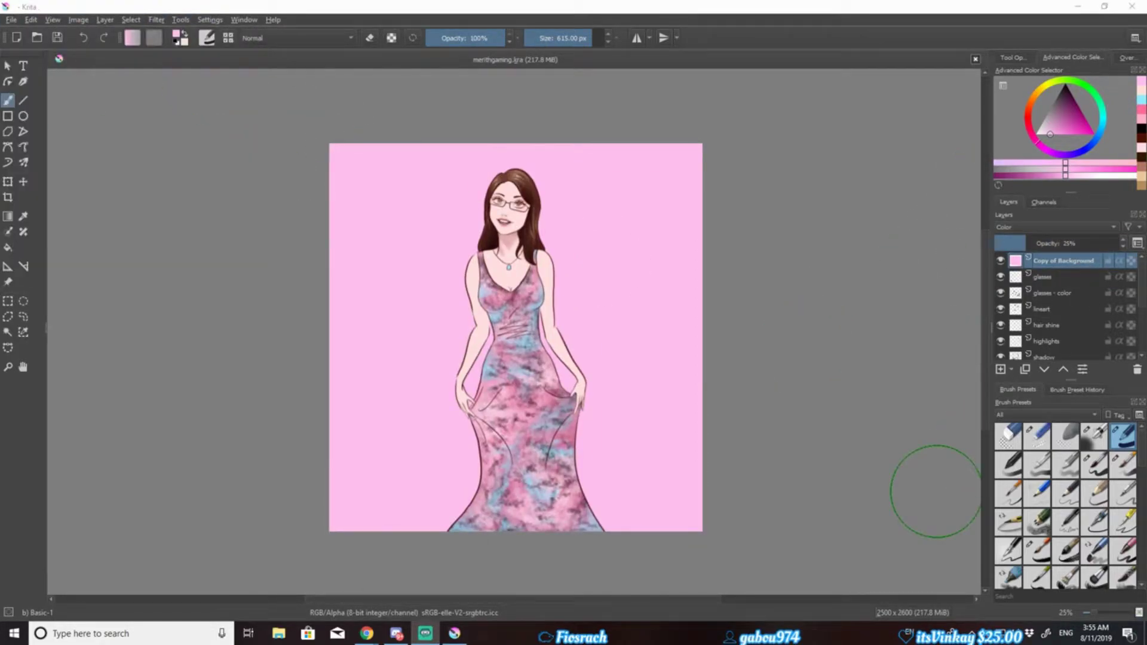